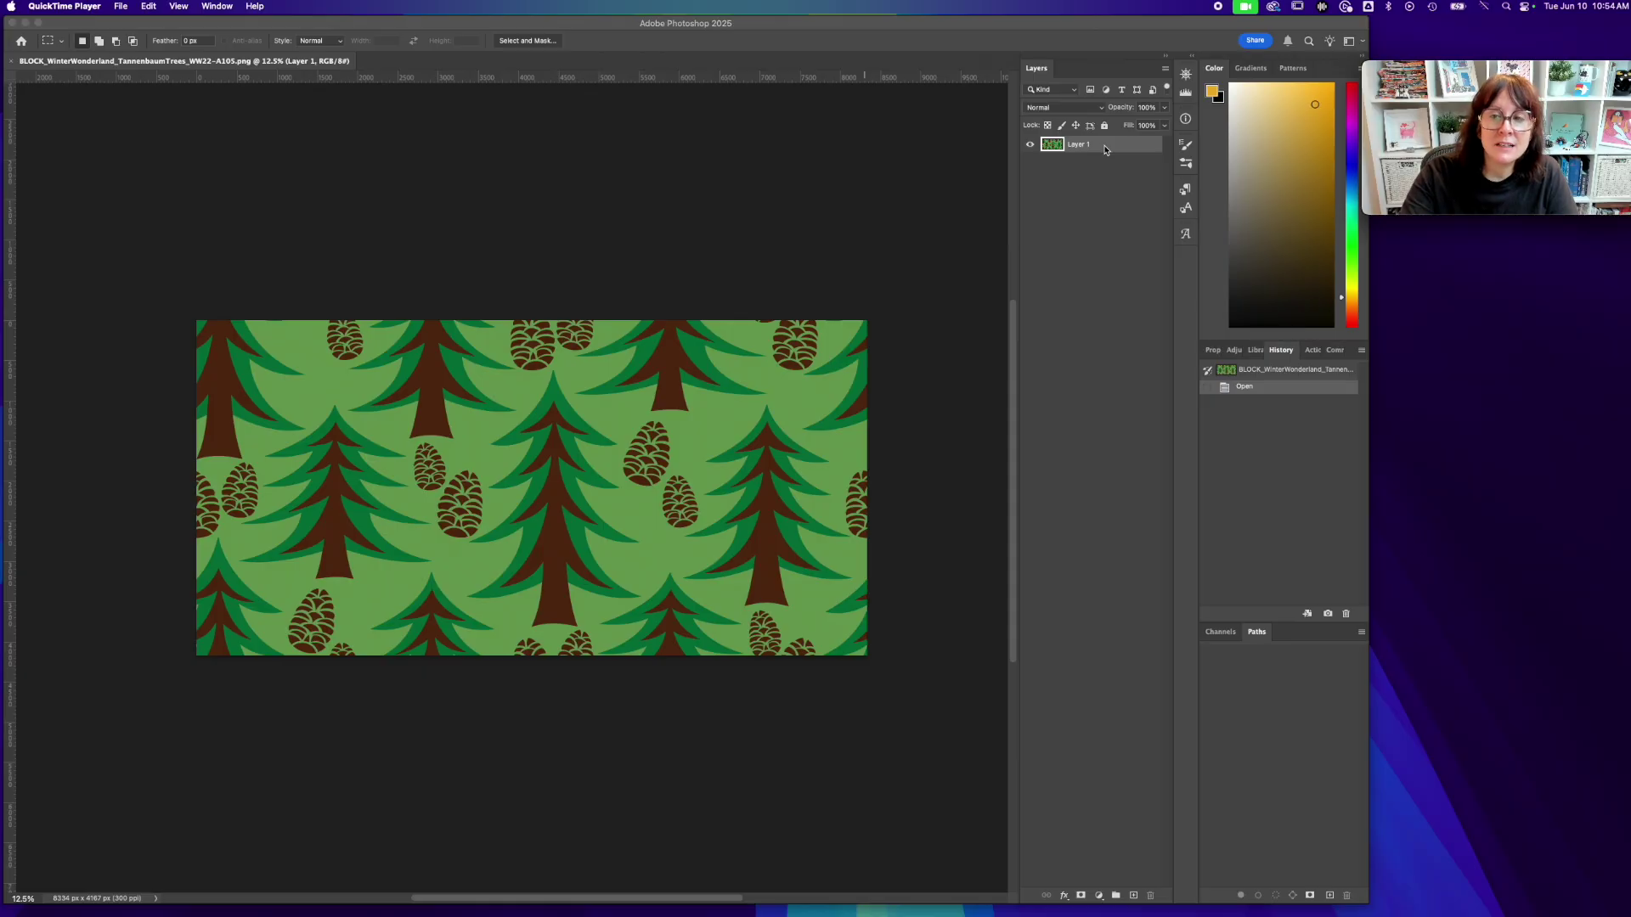
- Hide the Layers panel and show it again
left_click(463, 23)
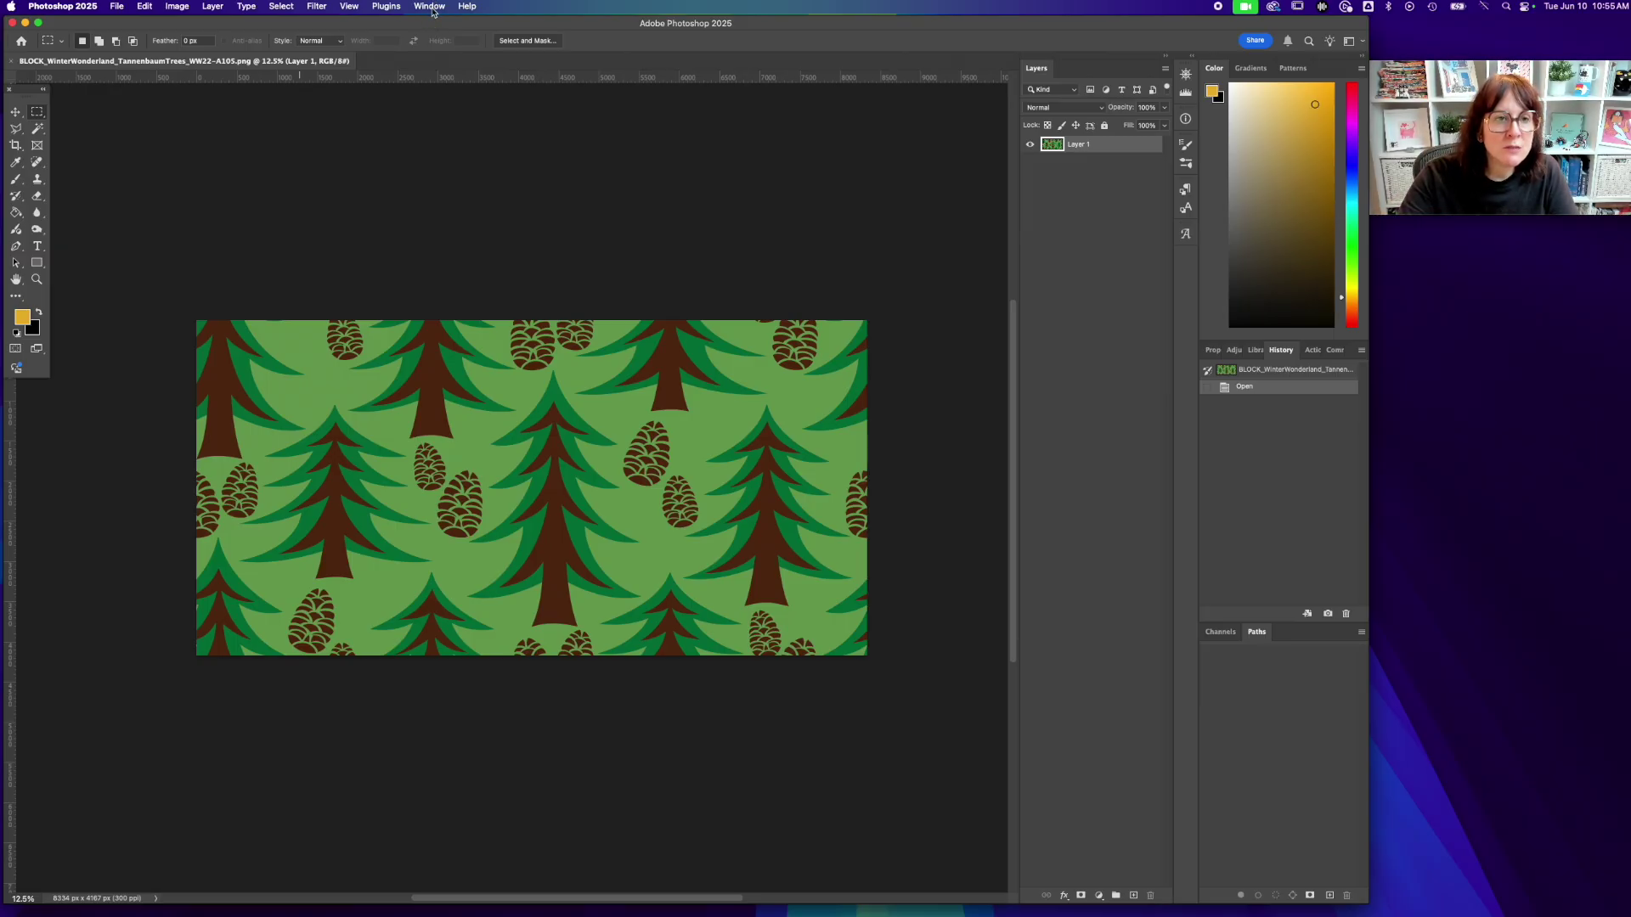
left_click(434, 6)
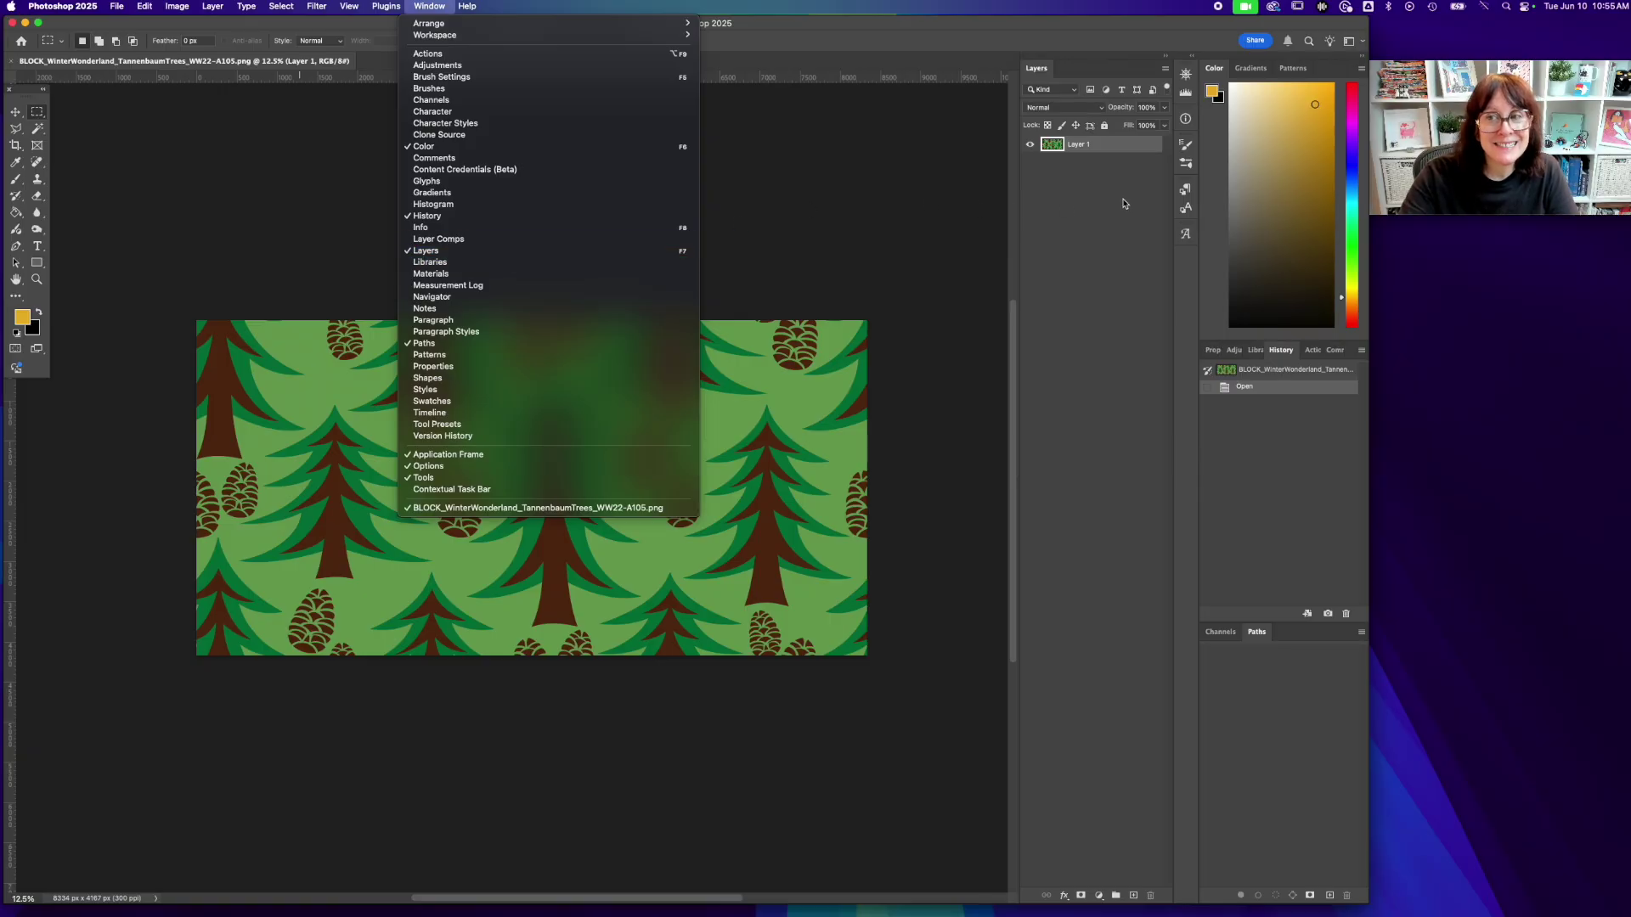
left_click(487, 252)
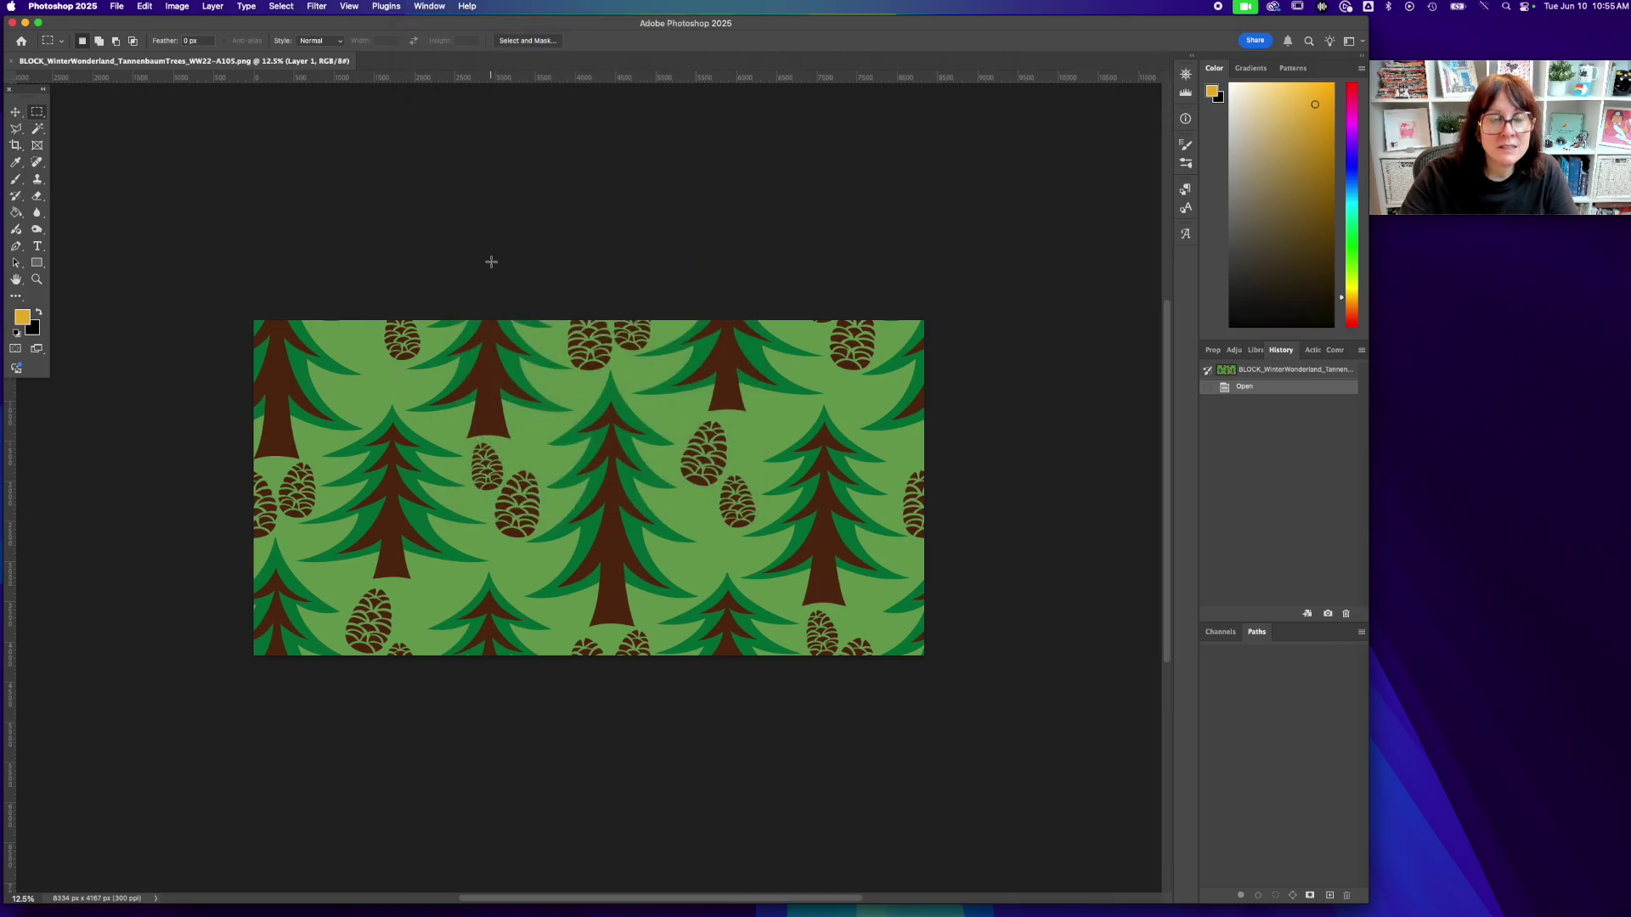
left_click(425, 5)
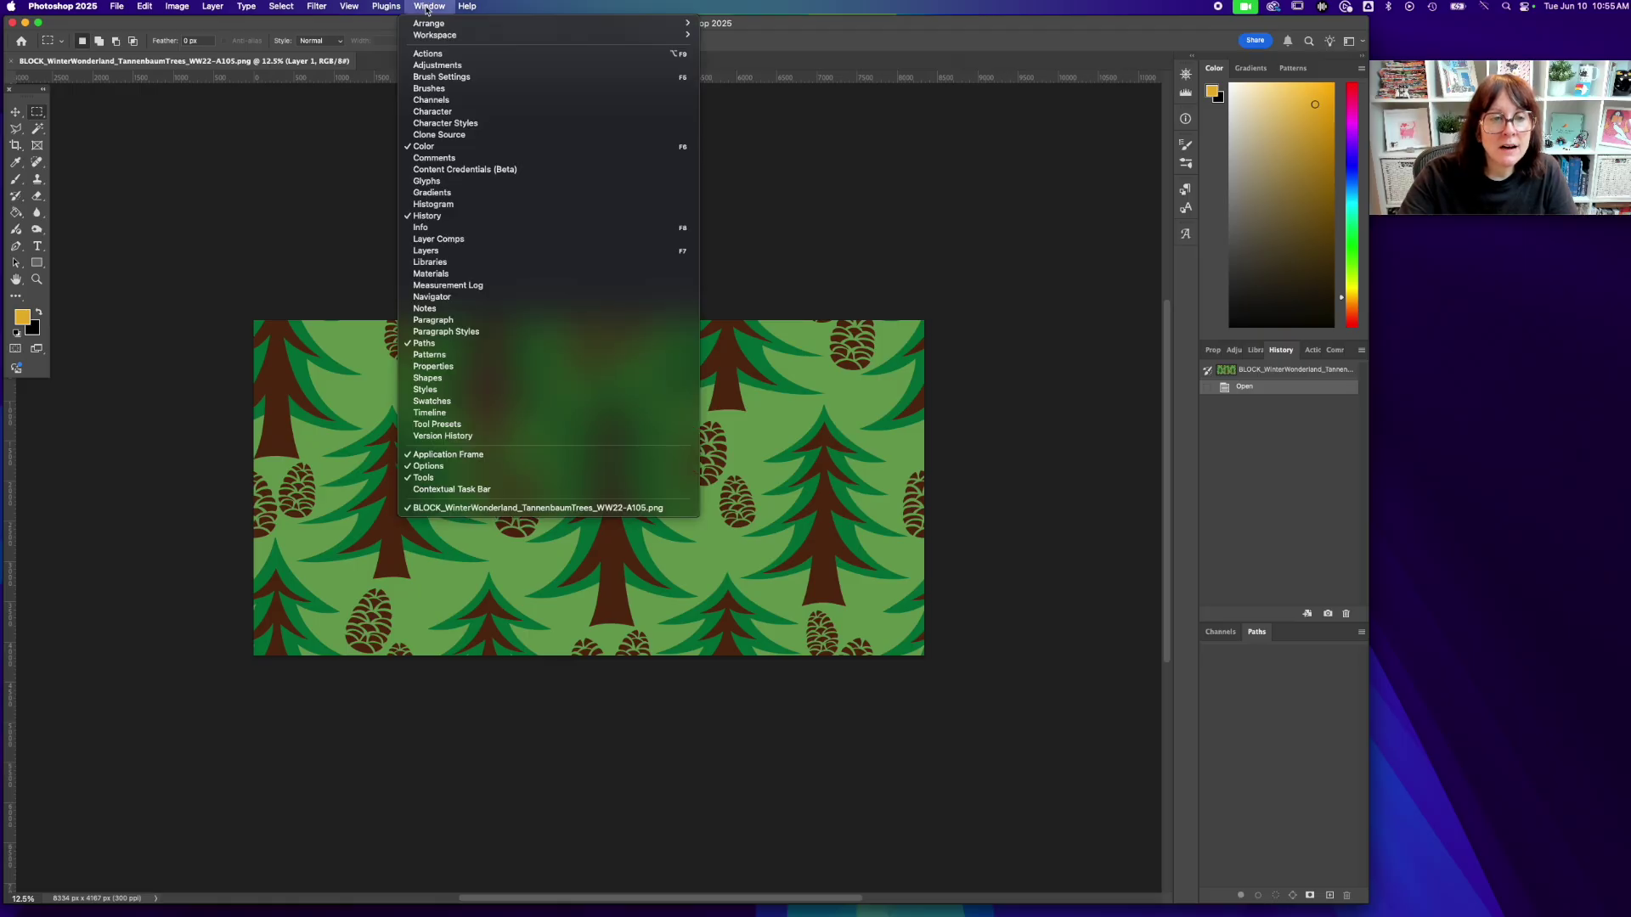
left_click(470, 252)
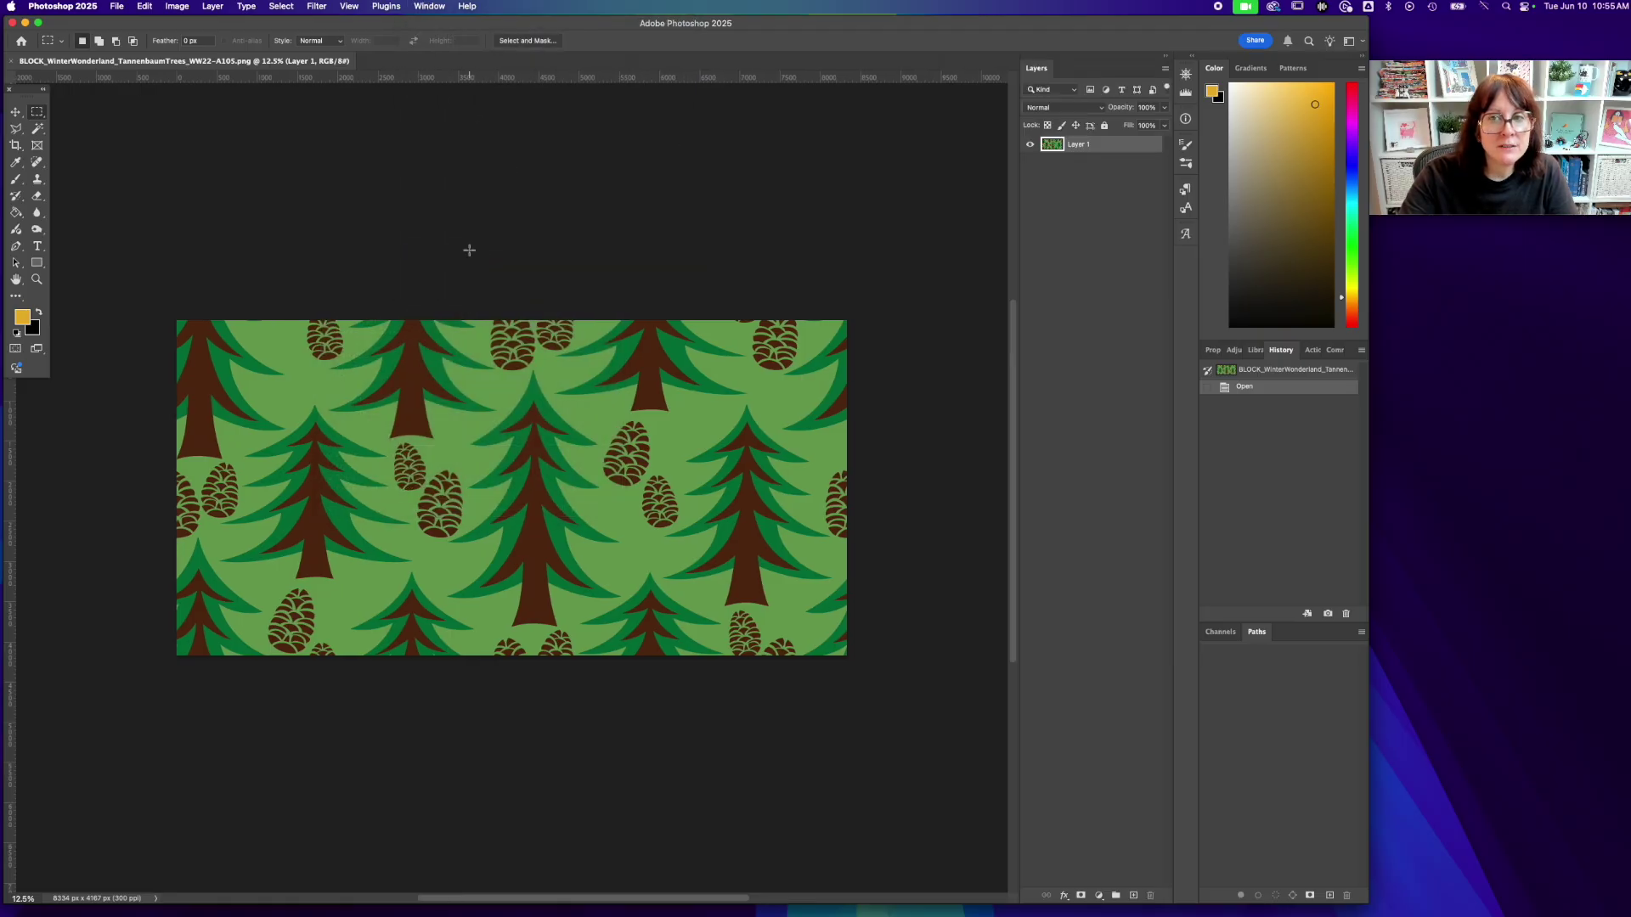
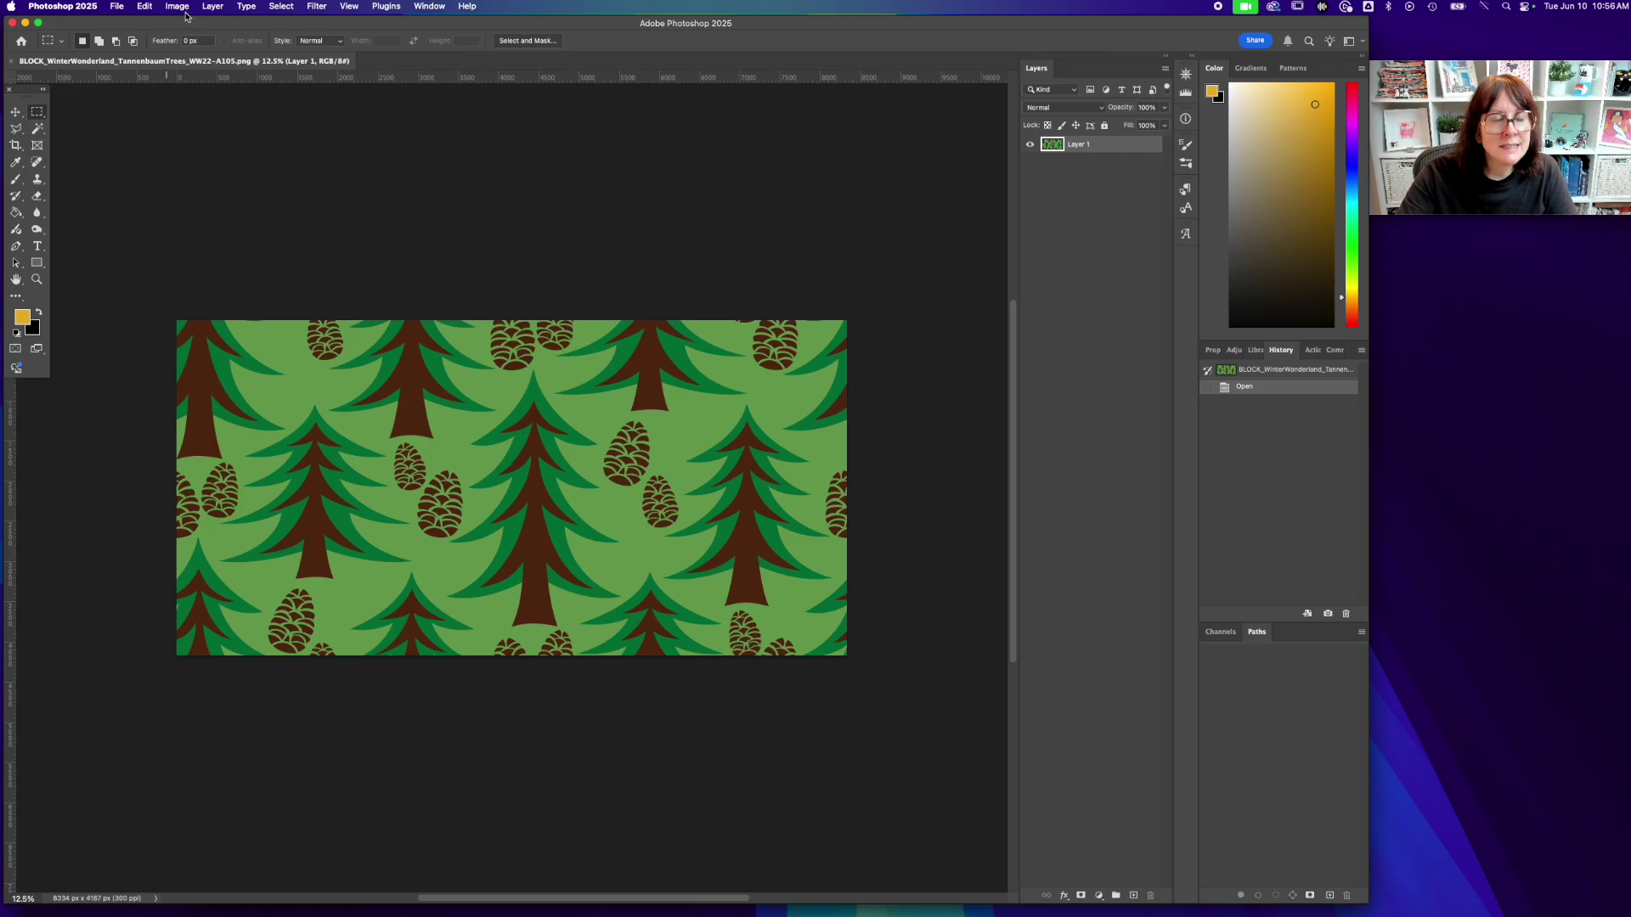
- Extend the canvas height to 8334 pixels, anchoring the tree pattern at the top centre so the new area is added below it
left_click(185, 6)
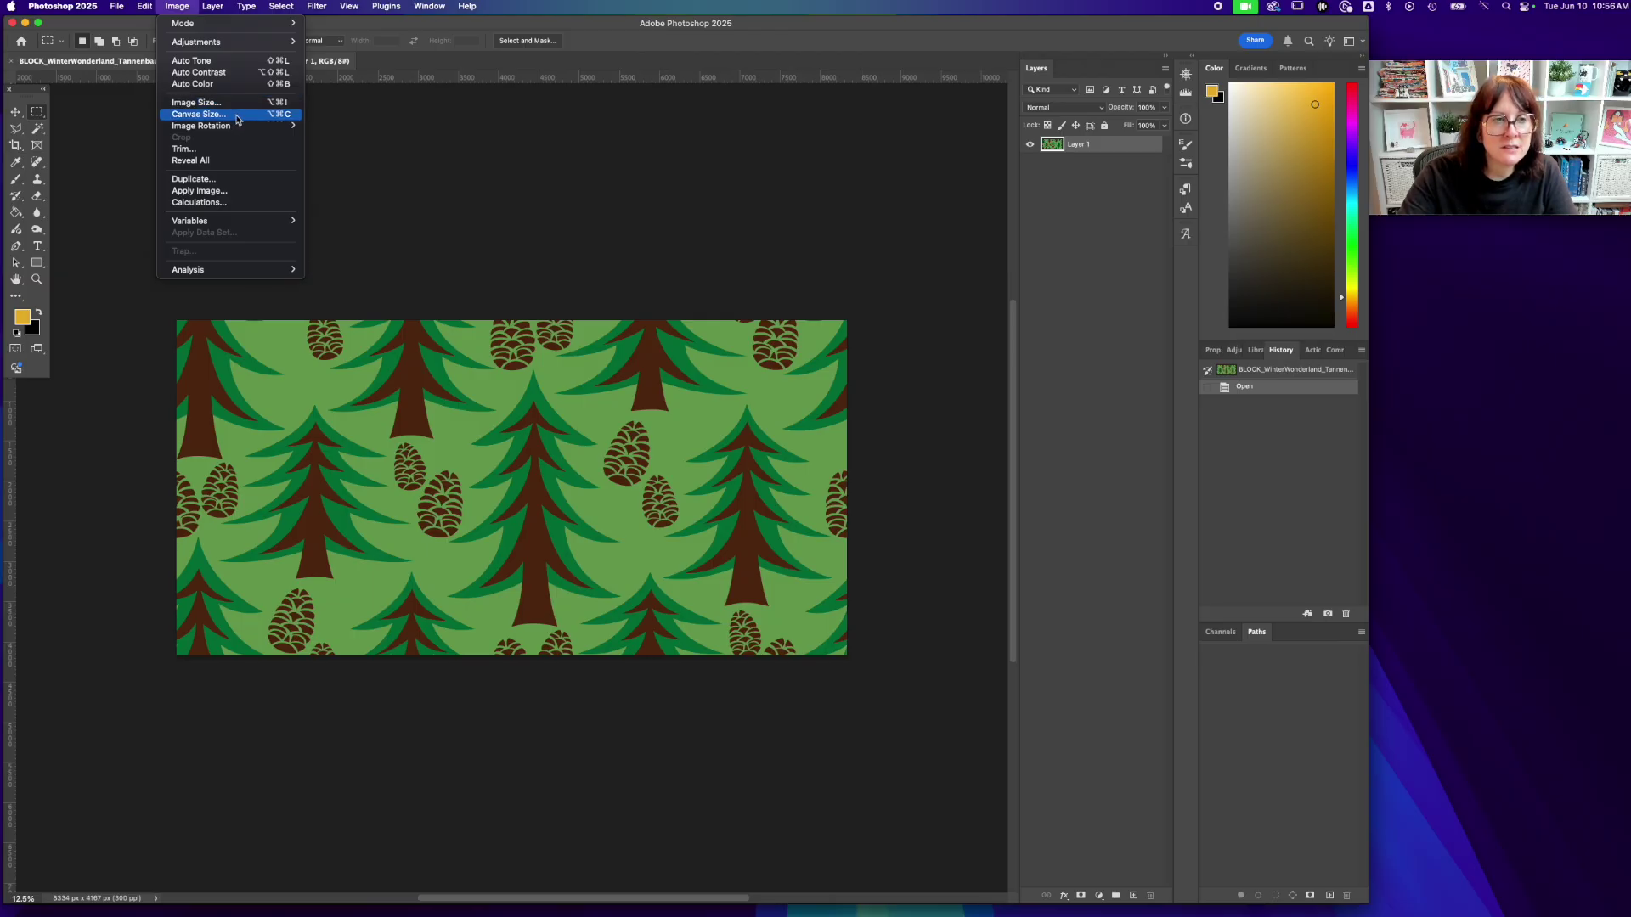
left_click(241, 117)
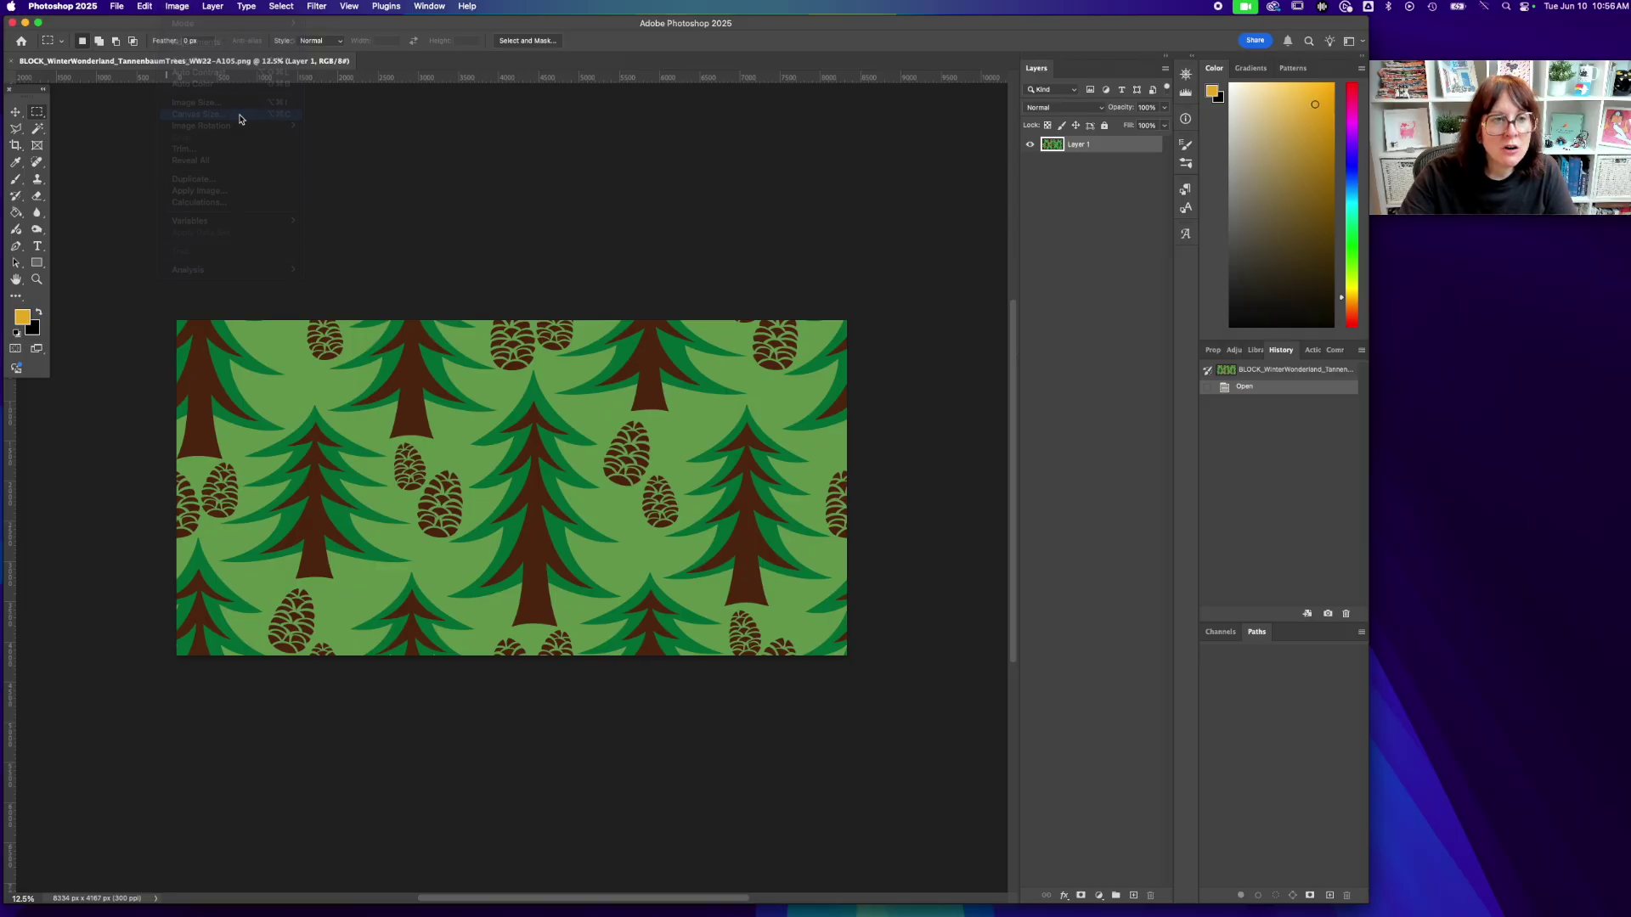
left_click_drag(833, 330, 785, 277)
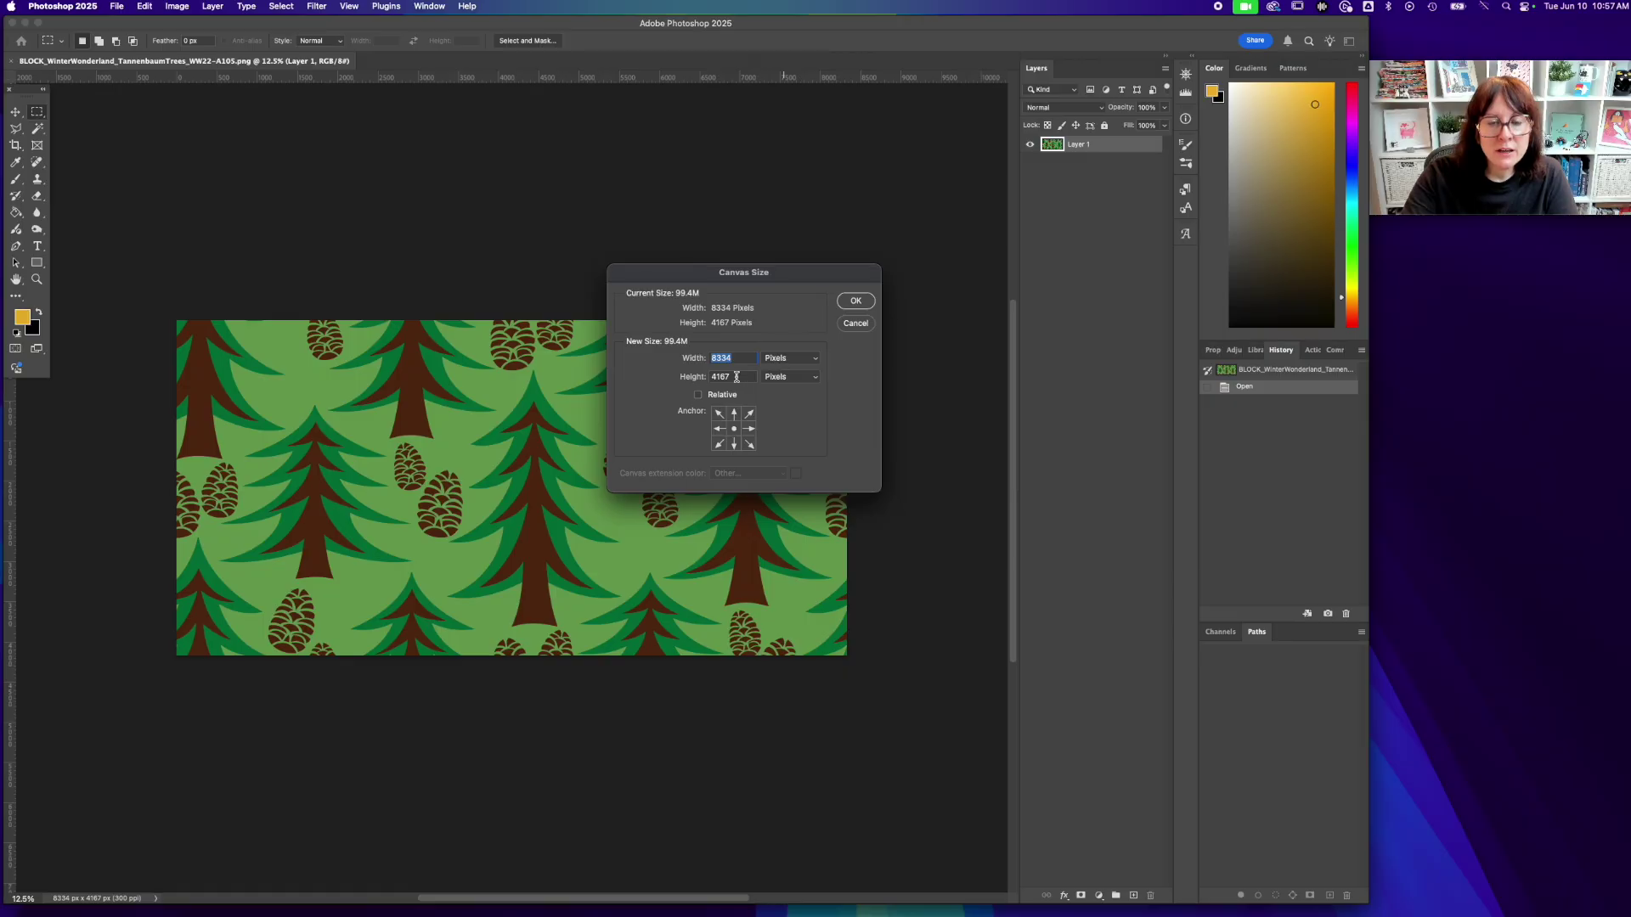
left_click_drag(777, 278, 818, 231)
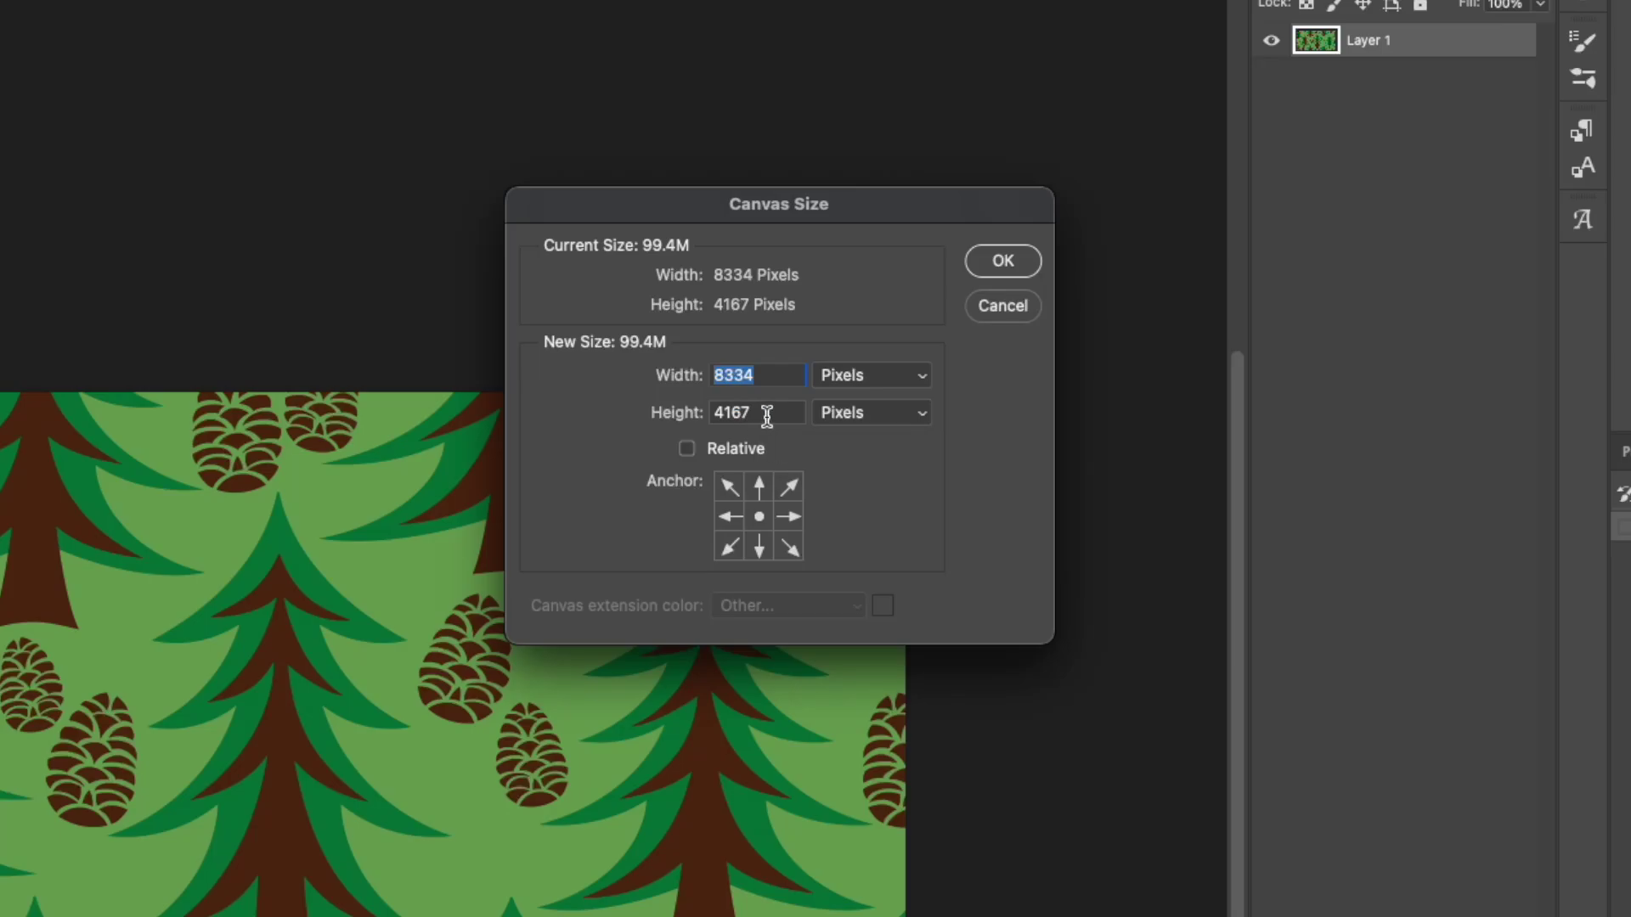
left_click_drag(767, 415, 706, 418)
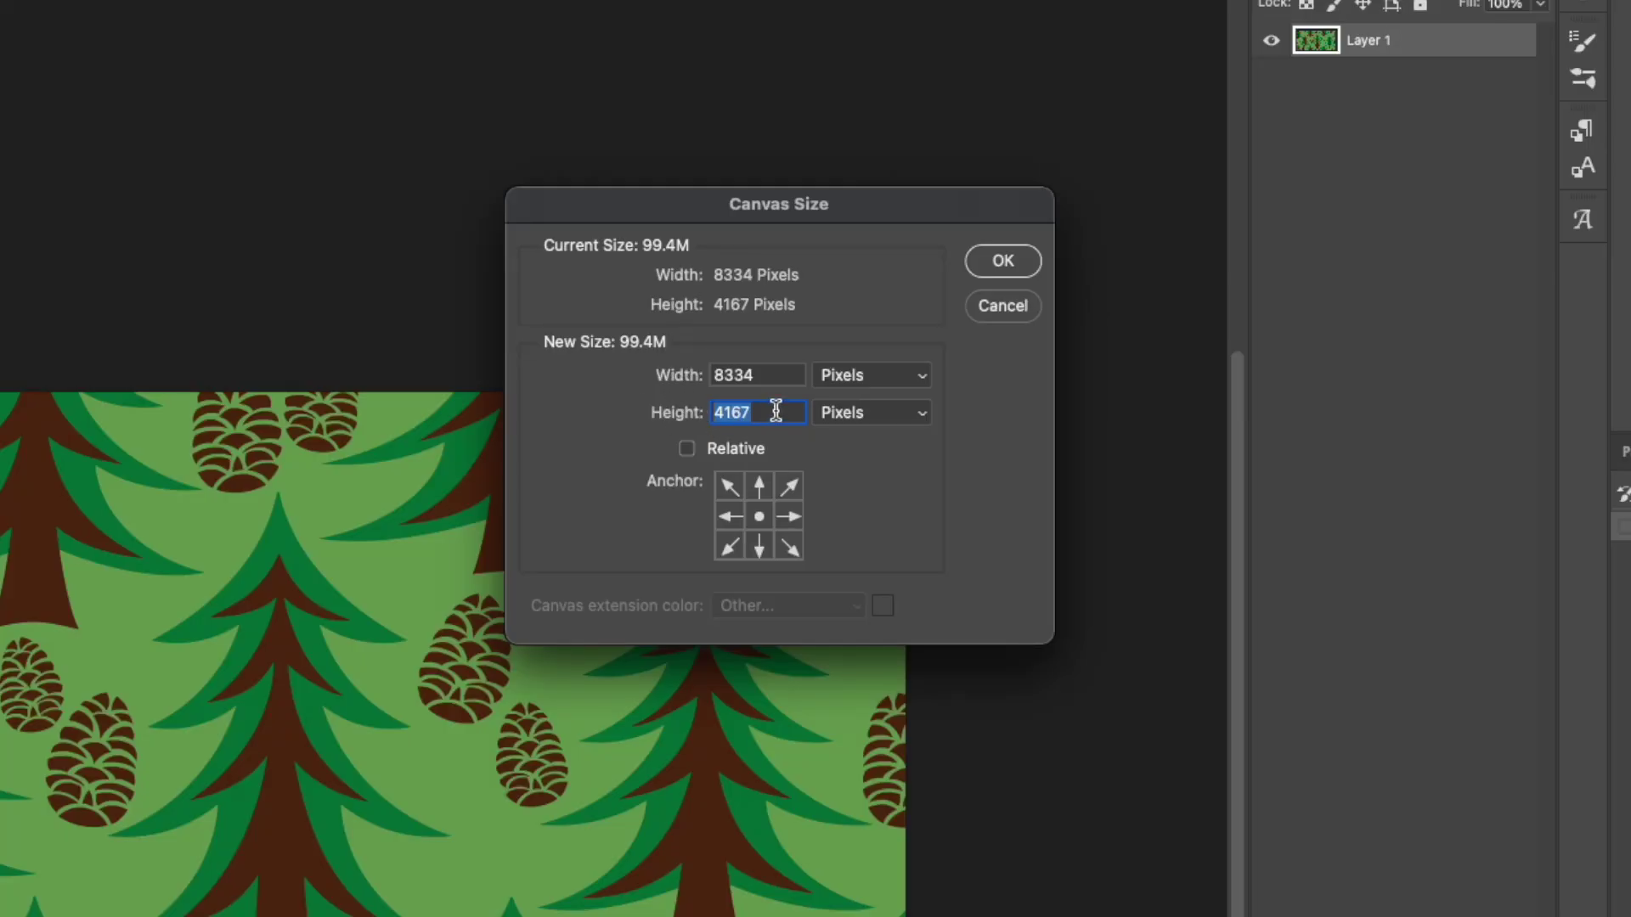
type("8334")
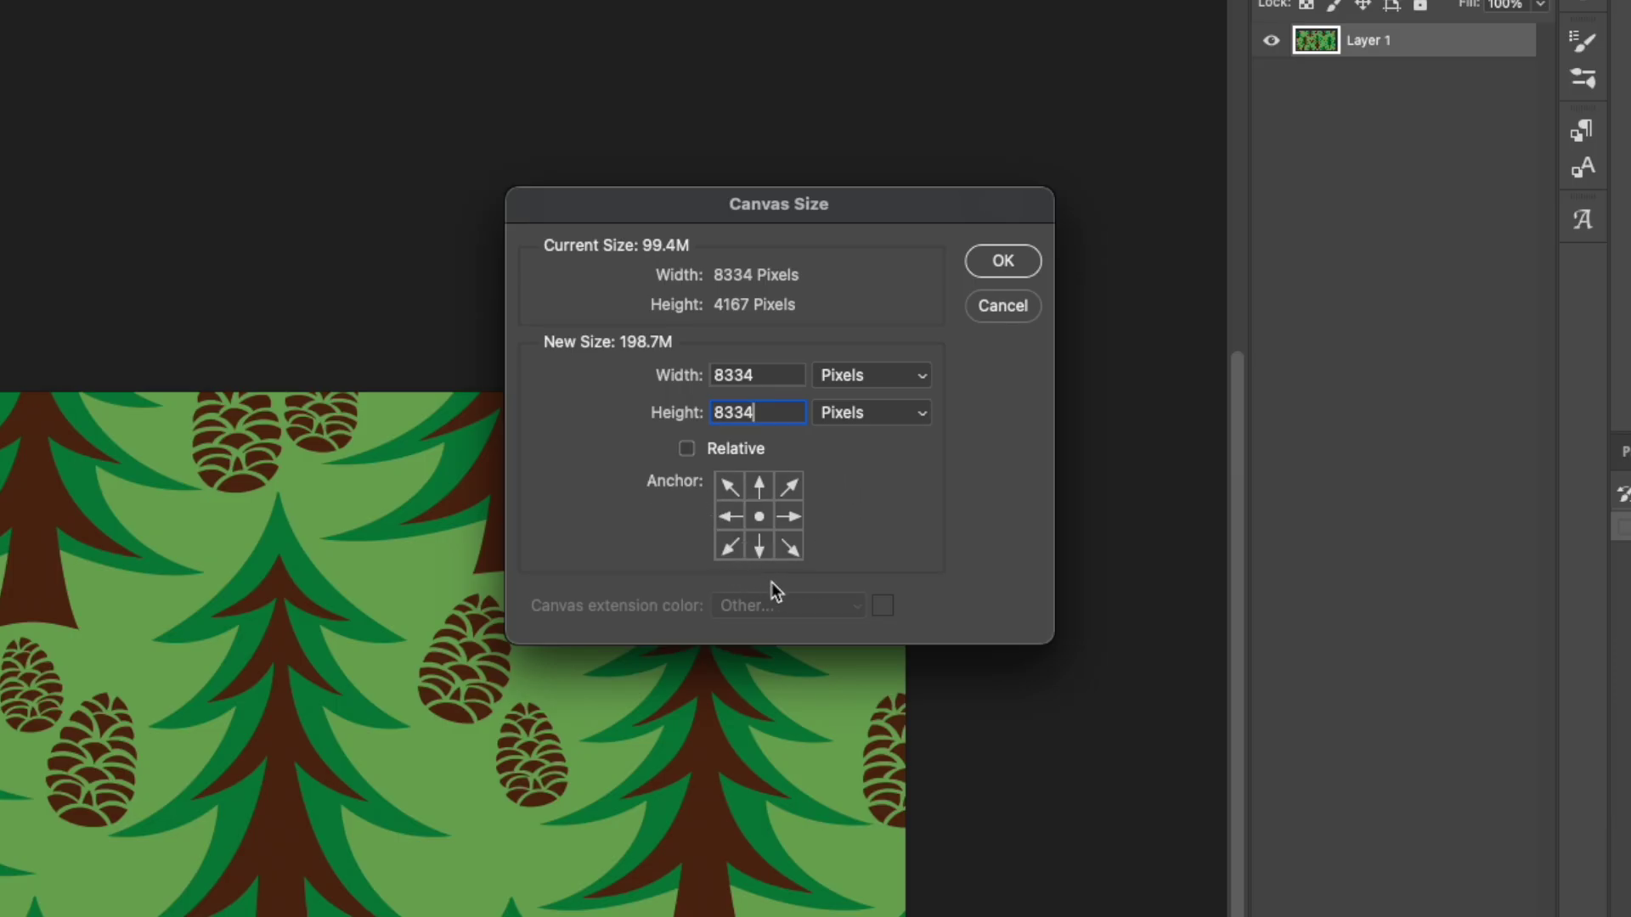
left_click(762, 492)
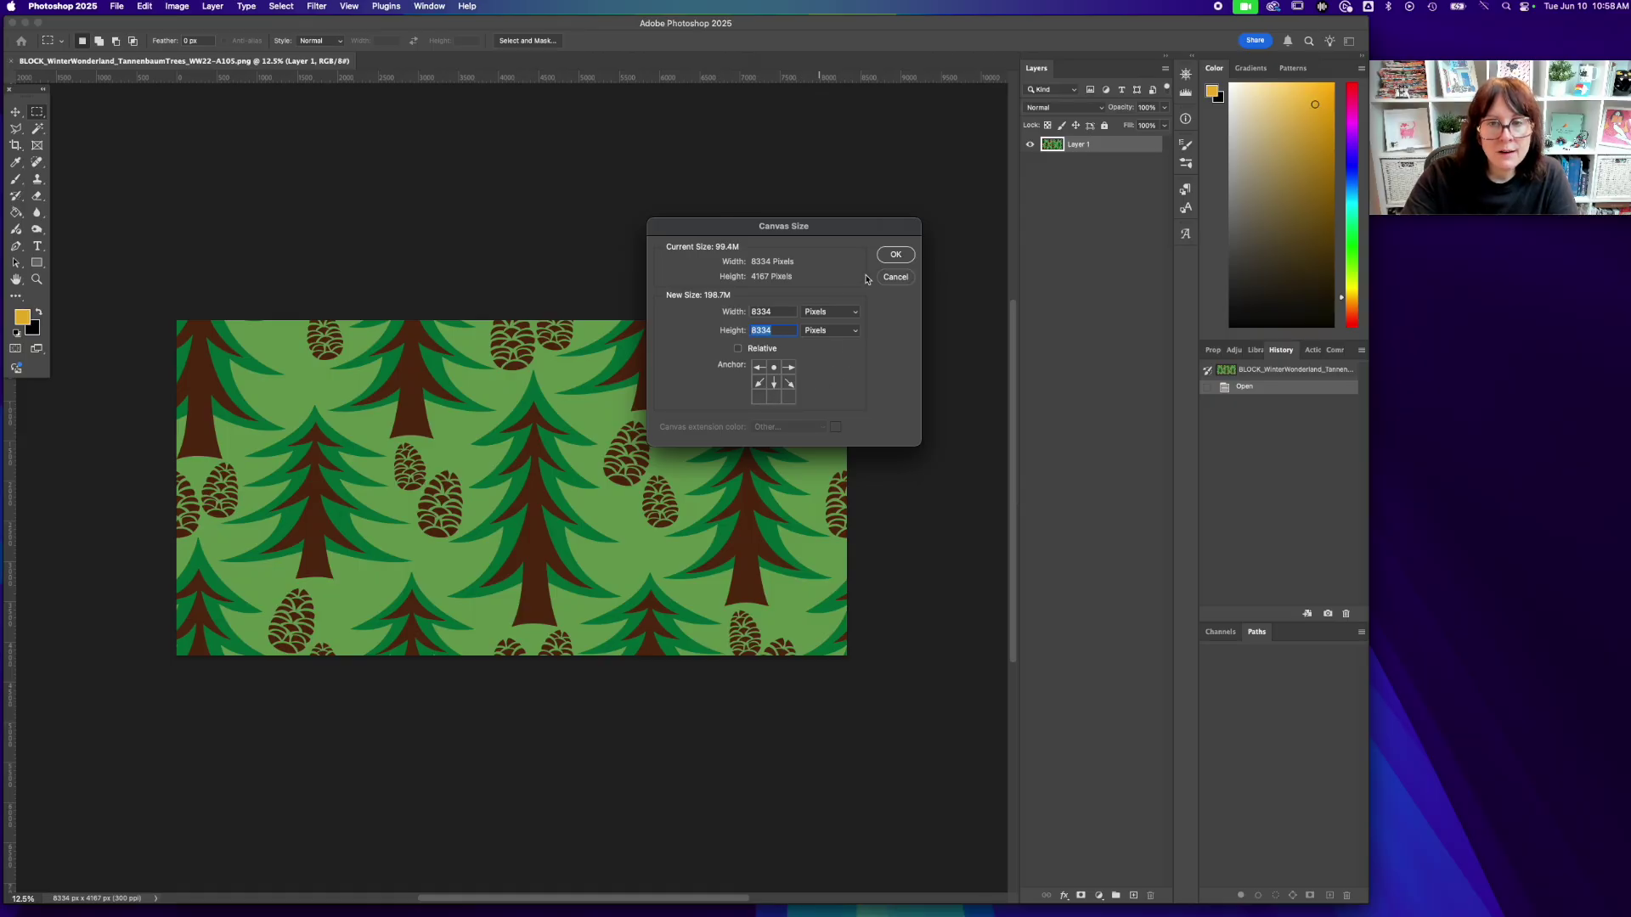
left_click(894, 259)
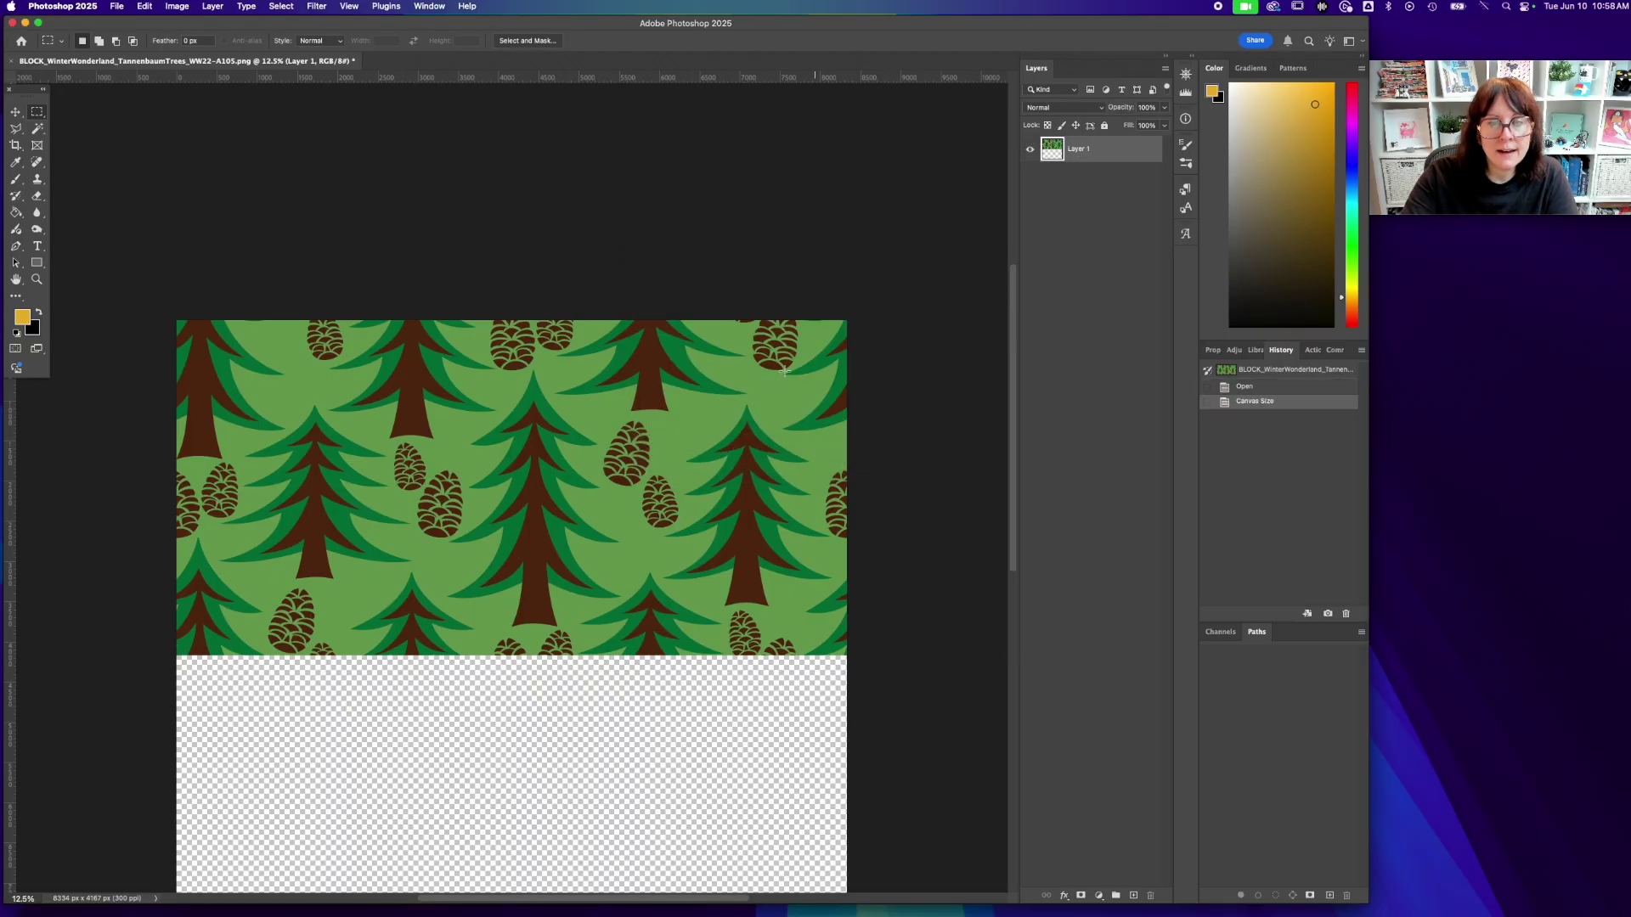
- Duplicate Layer 1 as Layer 1 copy in the same document and toggle the copy's visibility off and on
scroll(734, 423, "down", 3)
scroll(734, 422, "left", 1)
scroll(734, 423, "down", 1)
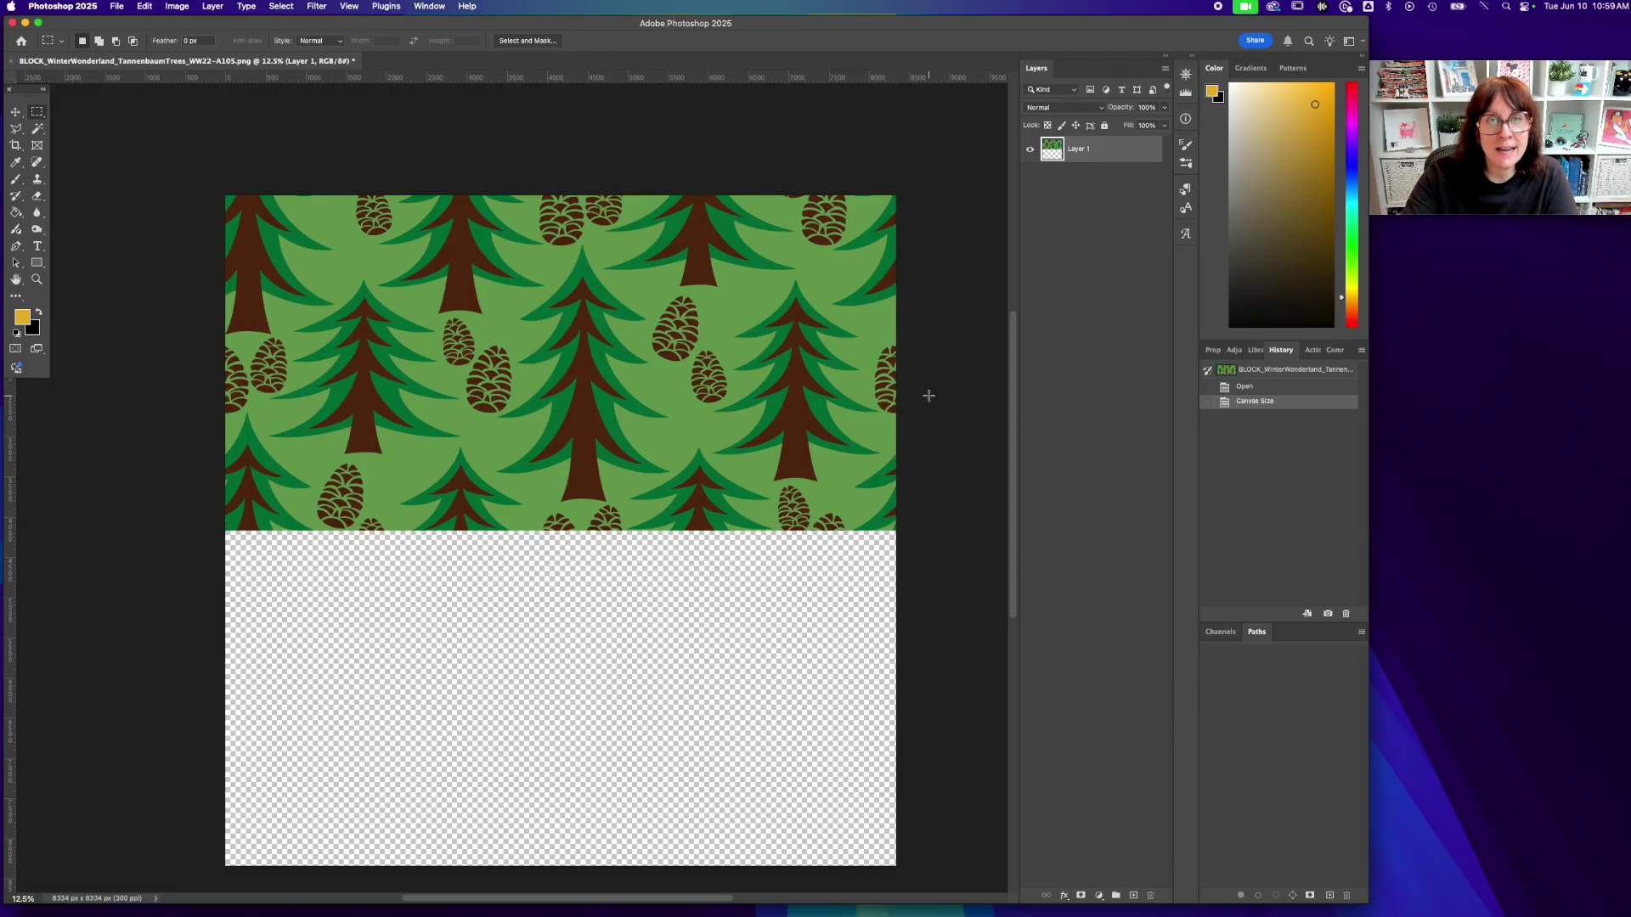
left_click(214, 6)
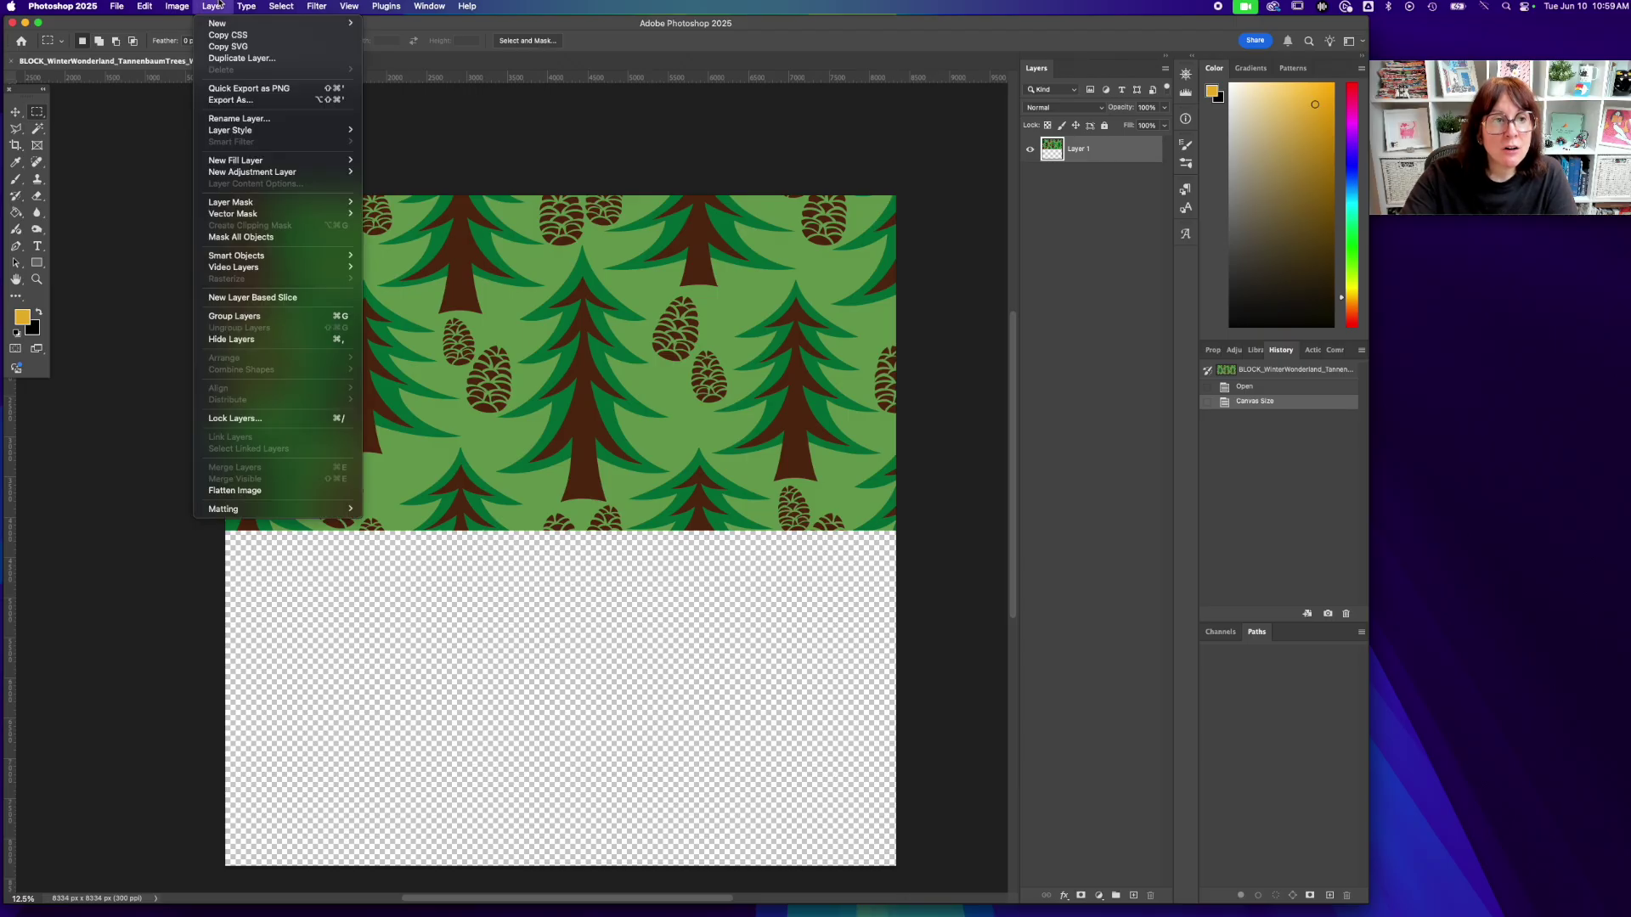
left_click(278, 59)
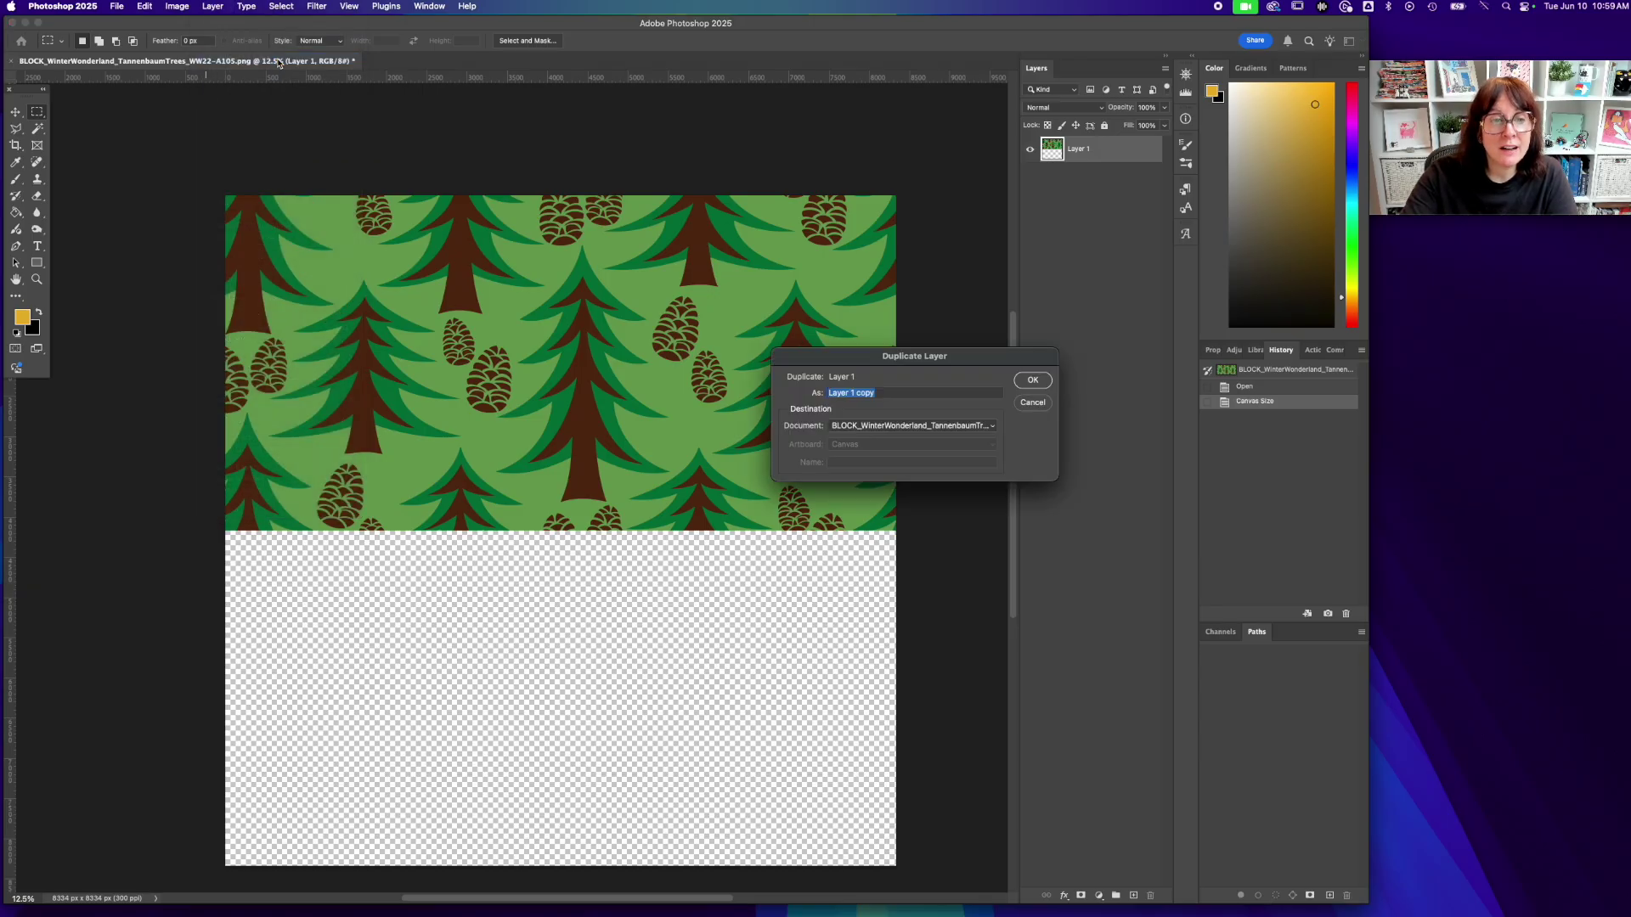
left_click_drag(960, 363, 882, 357)
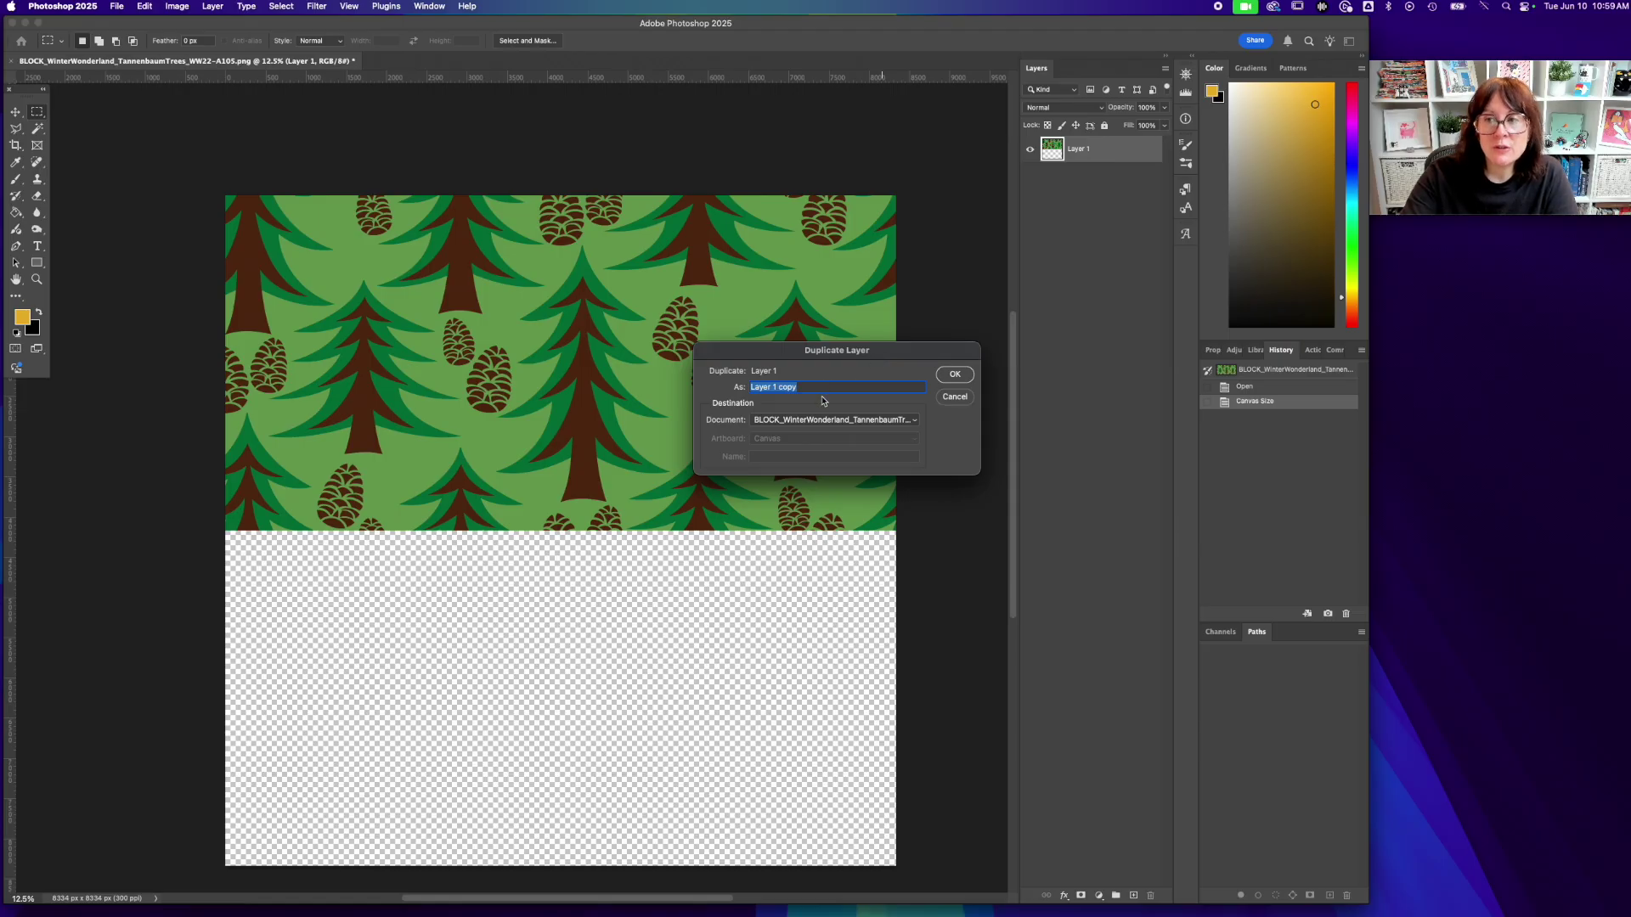
left_click(954, 374)
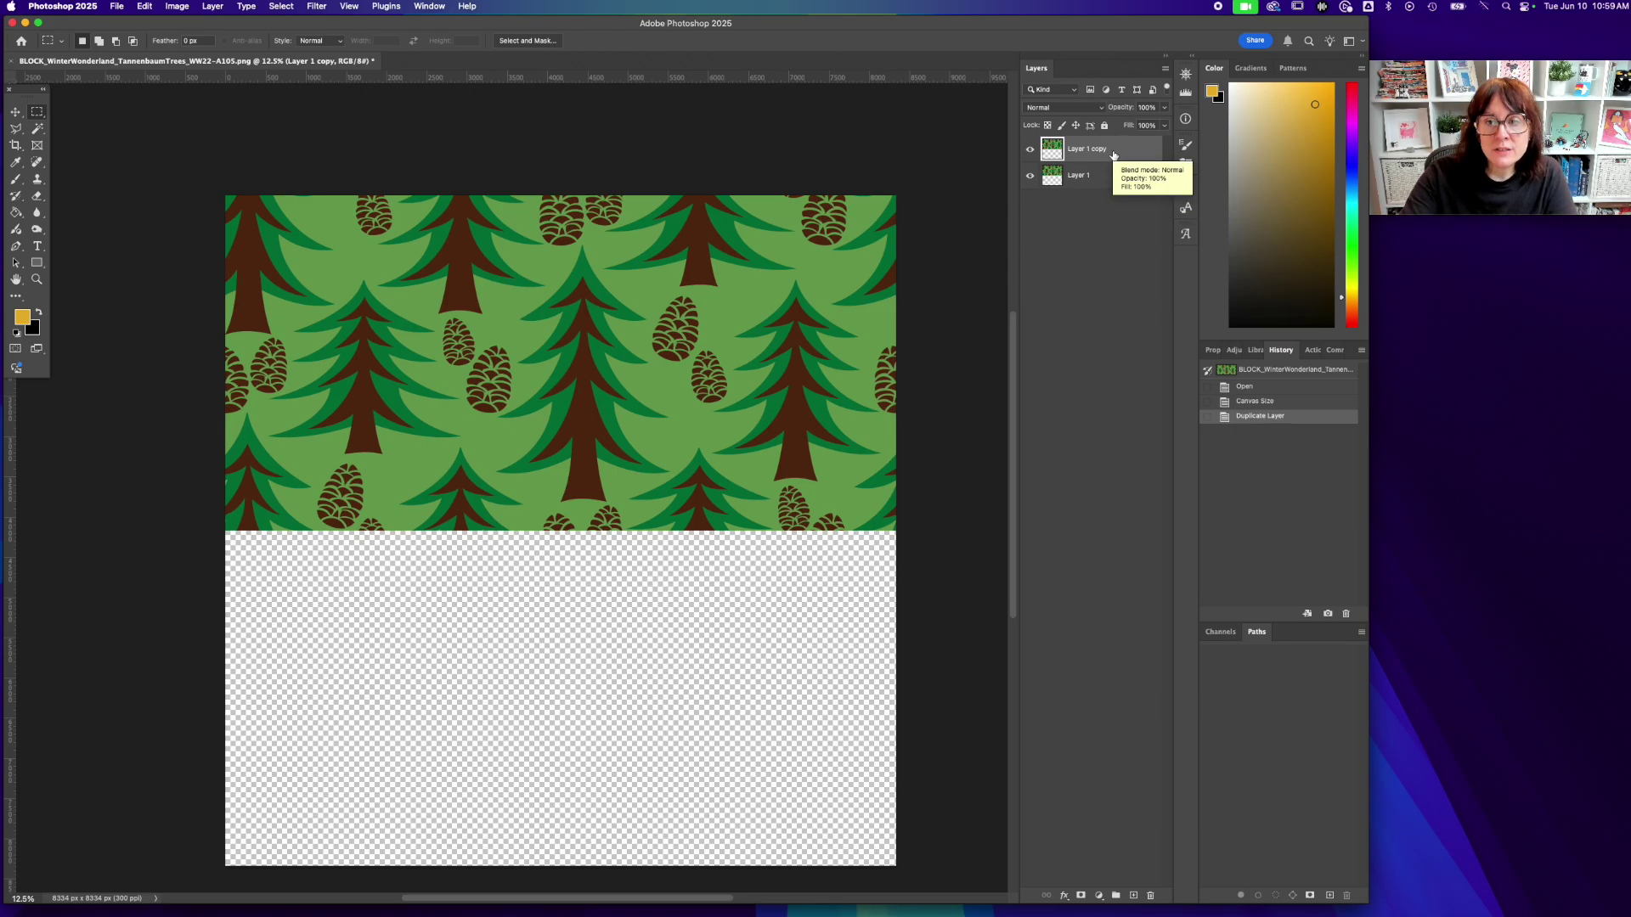
left_click(1030, 150)
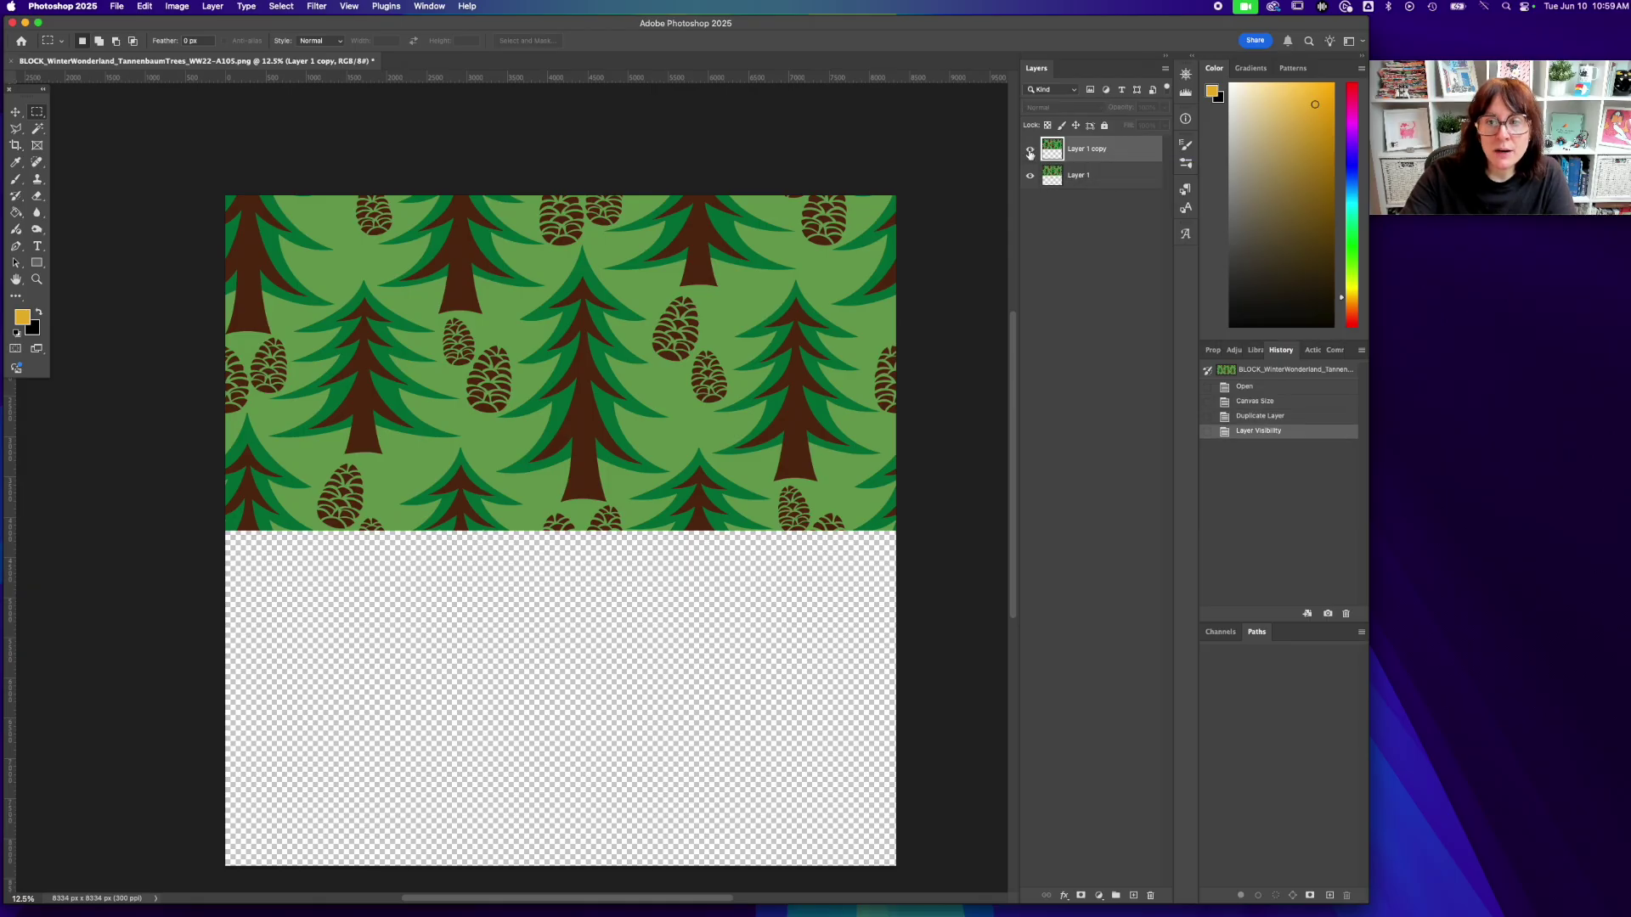
left_click(1030, 150)
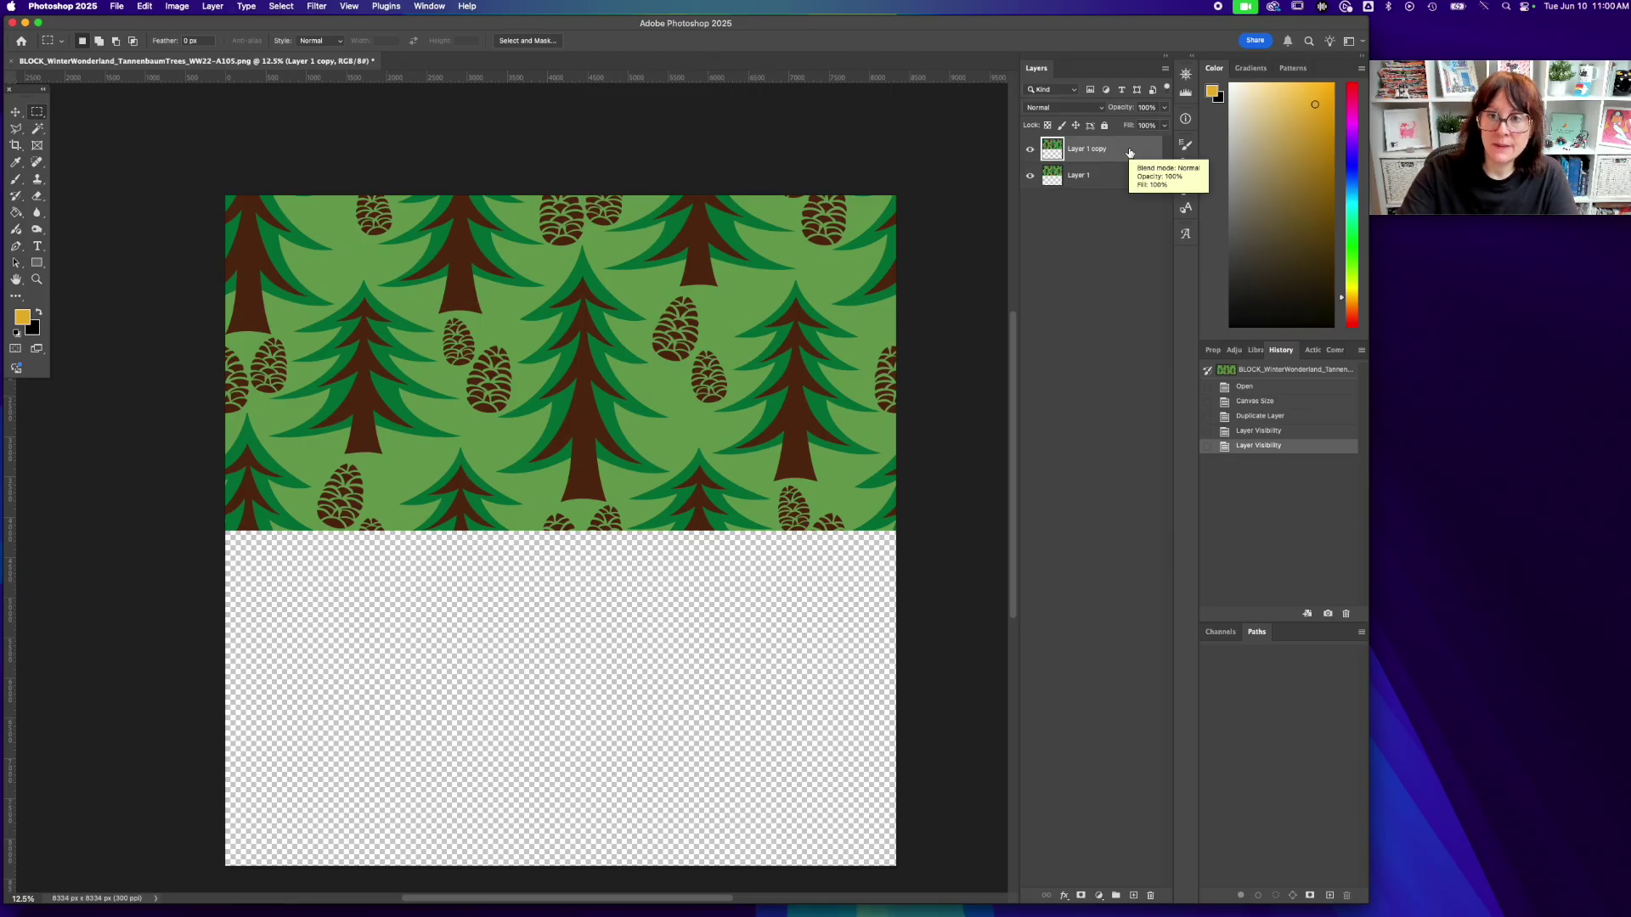
- Move Layer 1 copy straight down until it snaps to the canvas bottom and fills the empty lower half
left_click(16, 113)
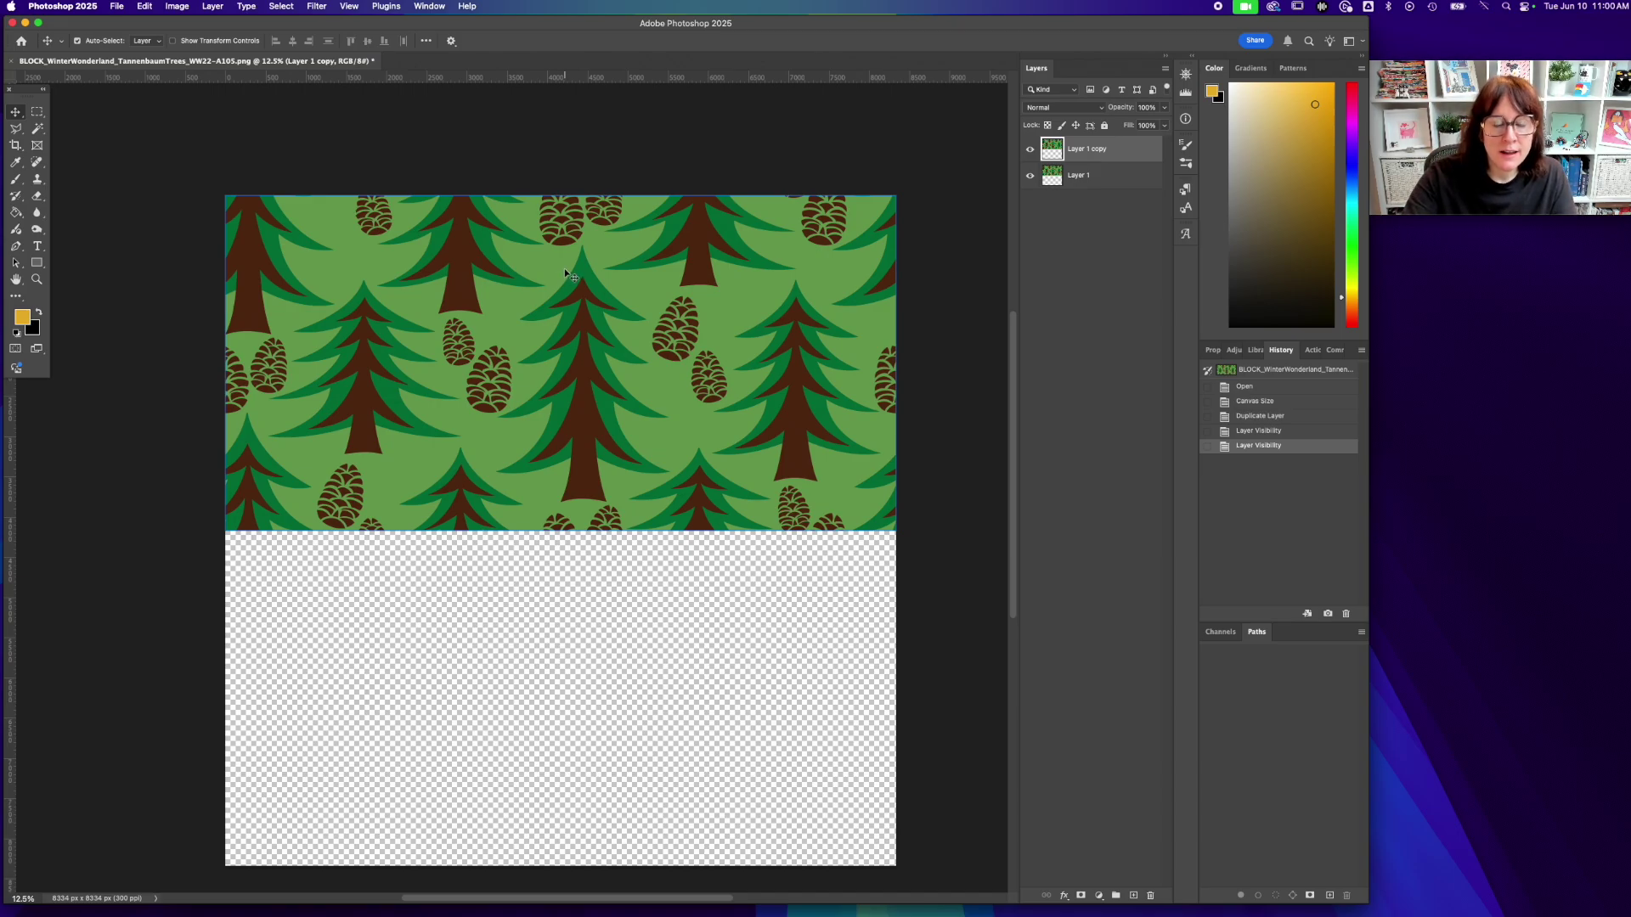
left_click_drag(583, 260, 584, 416)
scroll(584, 408, "down", 3)
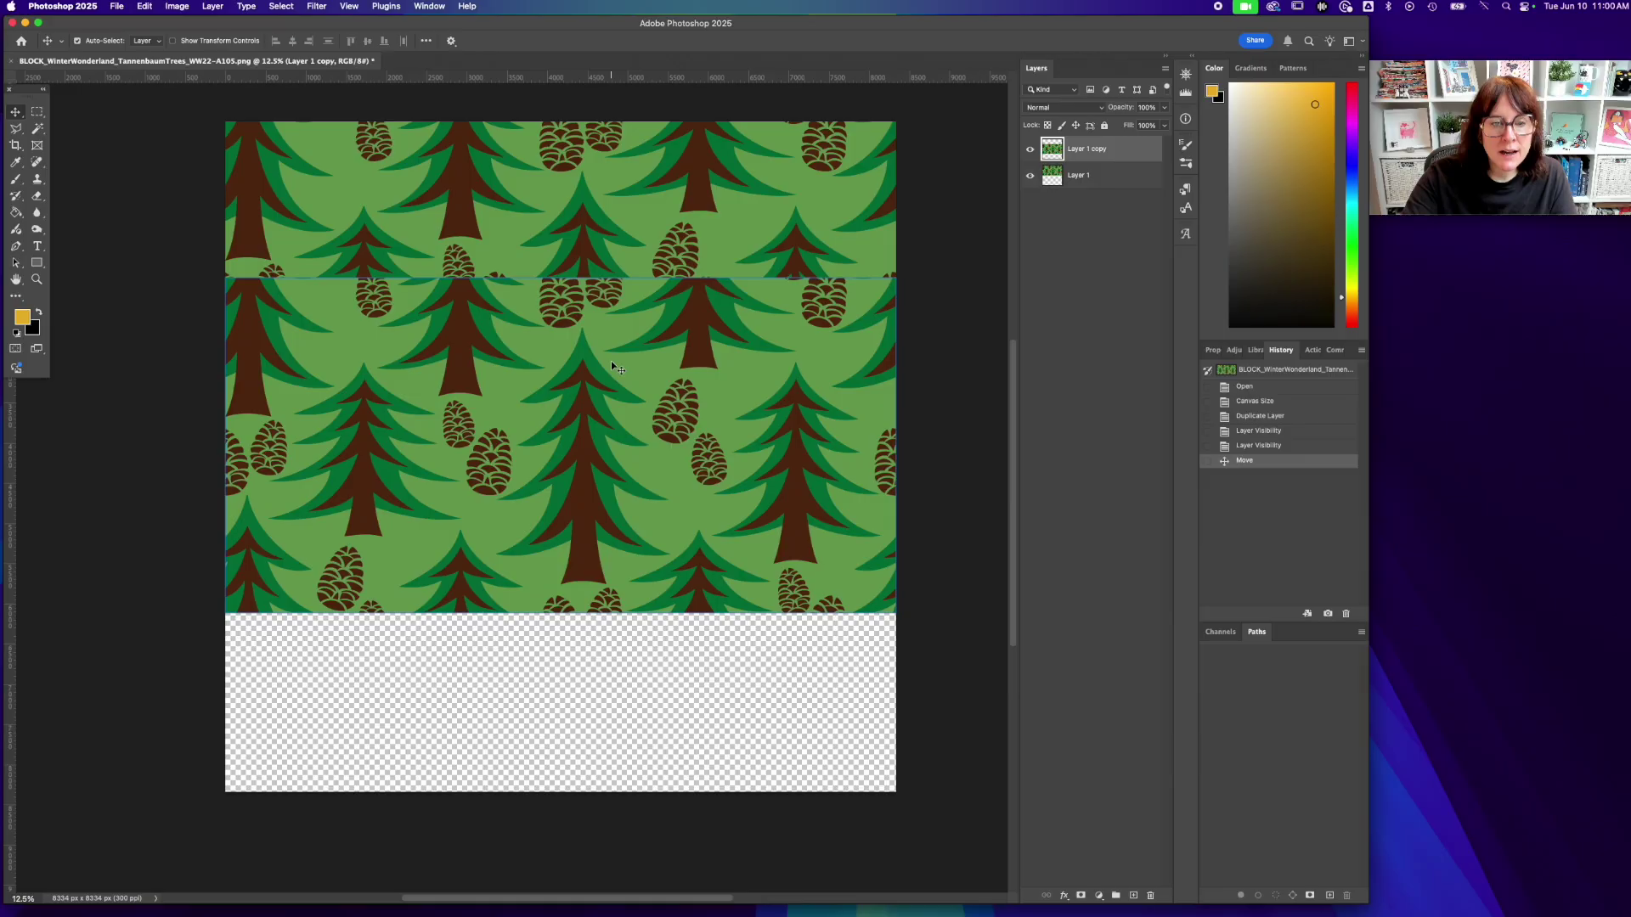
left_click_drag(610, 366, 631, 541)
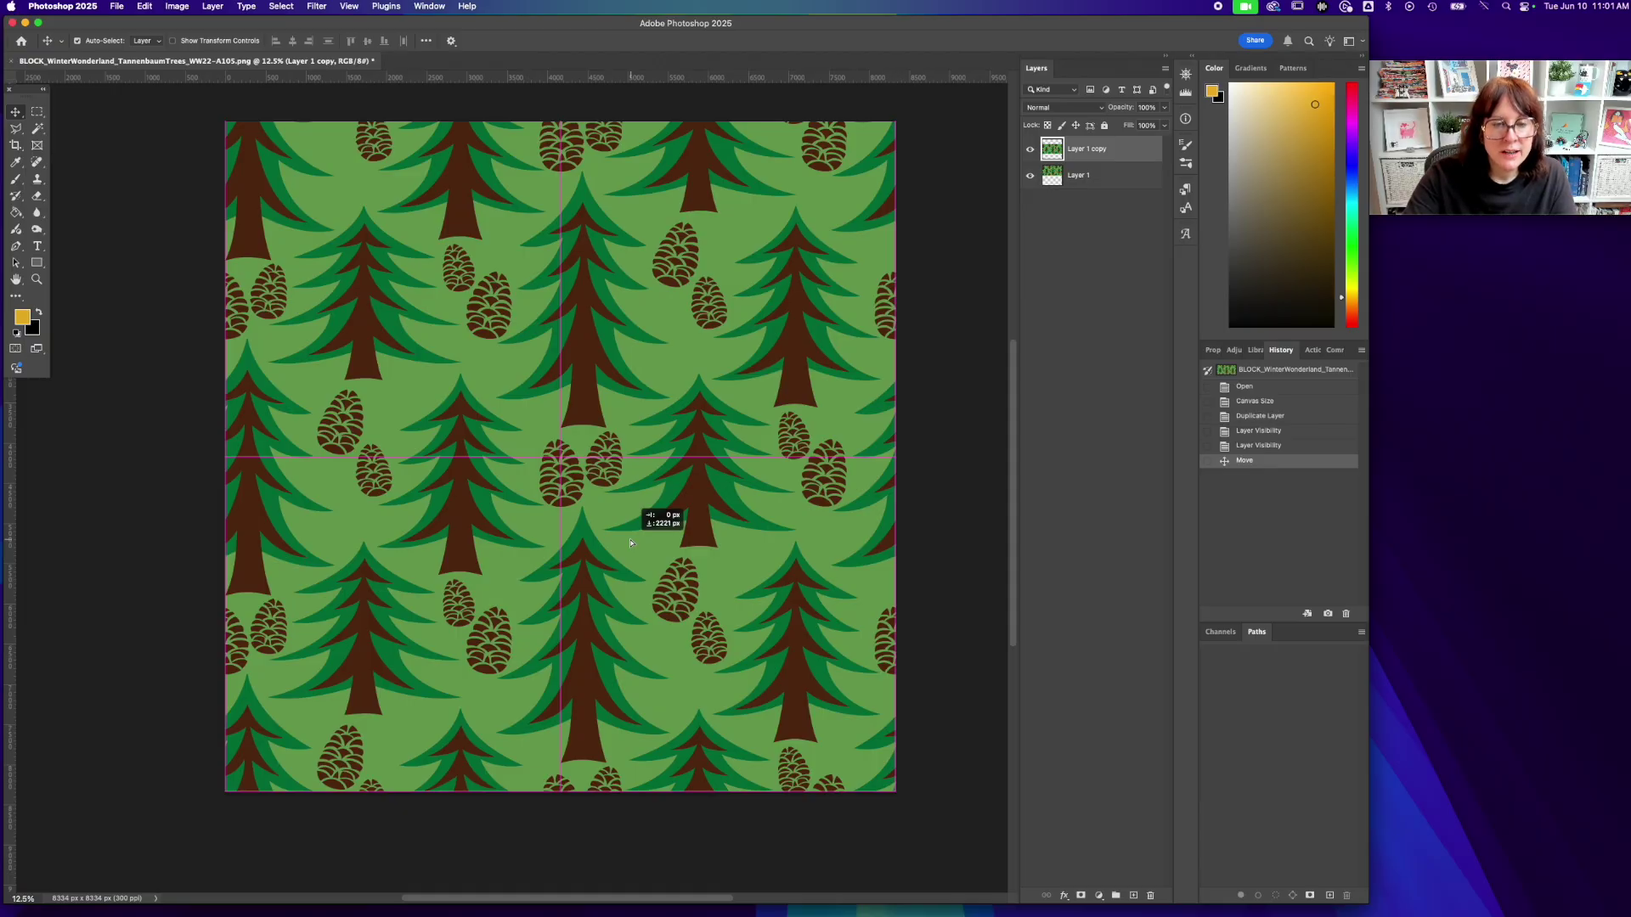
left_click_drag(630, 543, 630, 543)
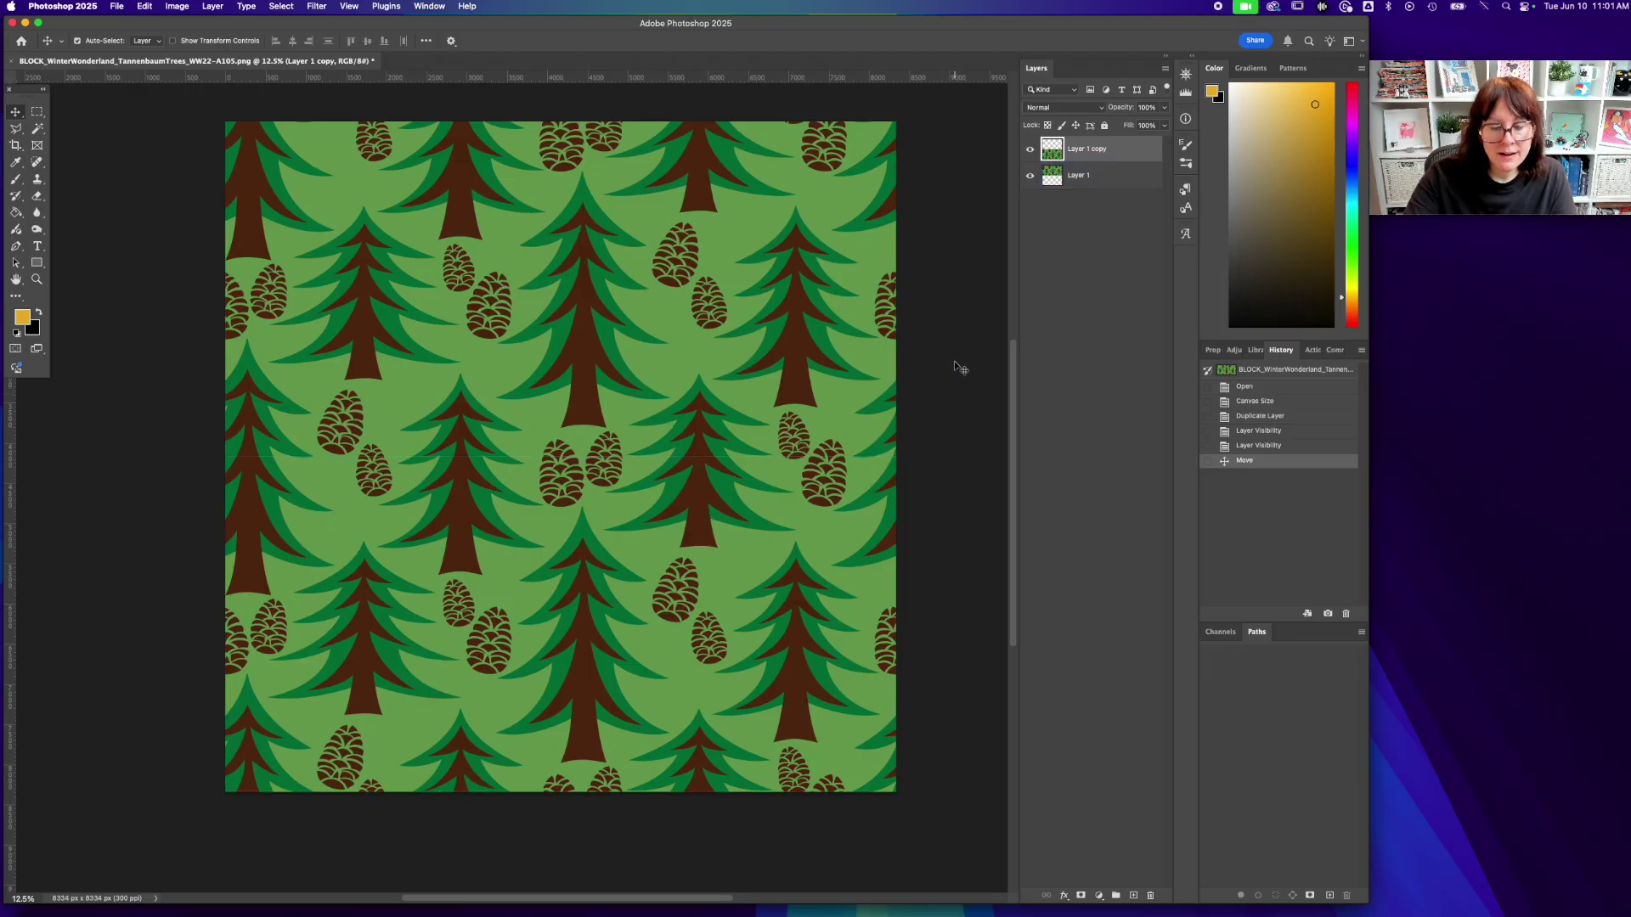
- Deselect the layers and examine the horizontal seam between the two pattern halves at different zoom levels, out to the canvas edge
key("super+equal")
key("super+equal")
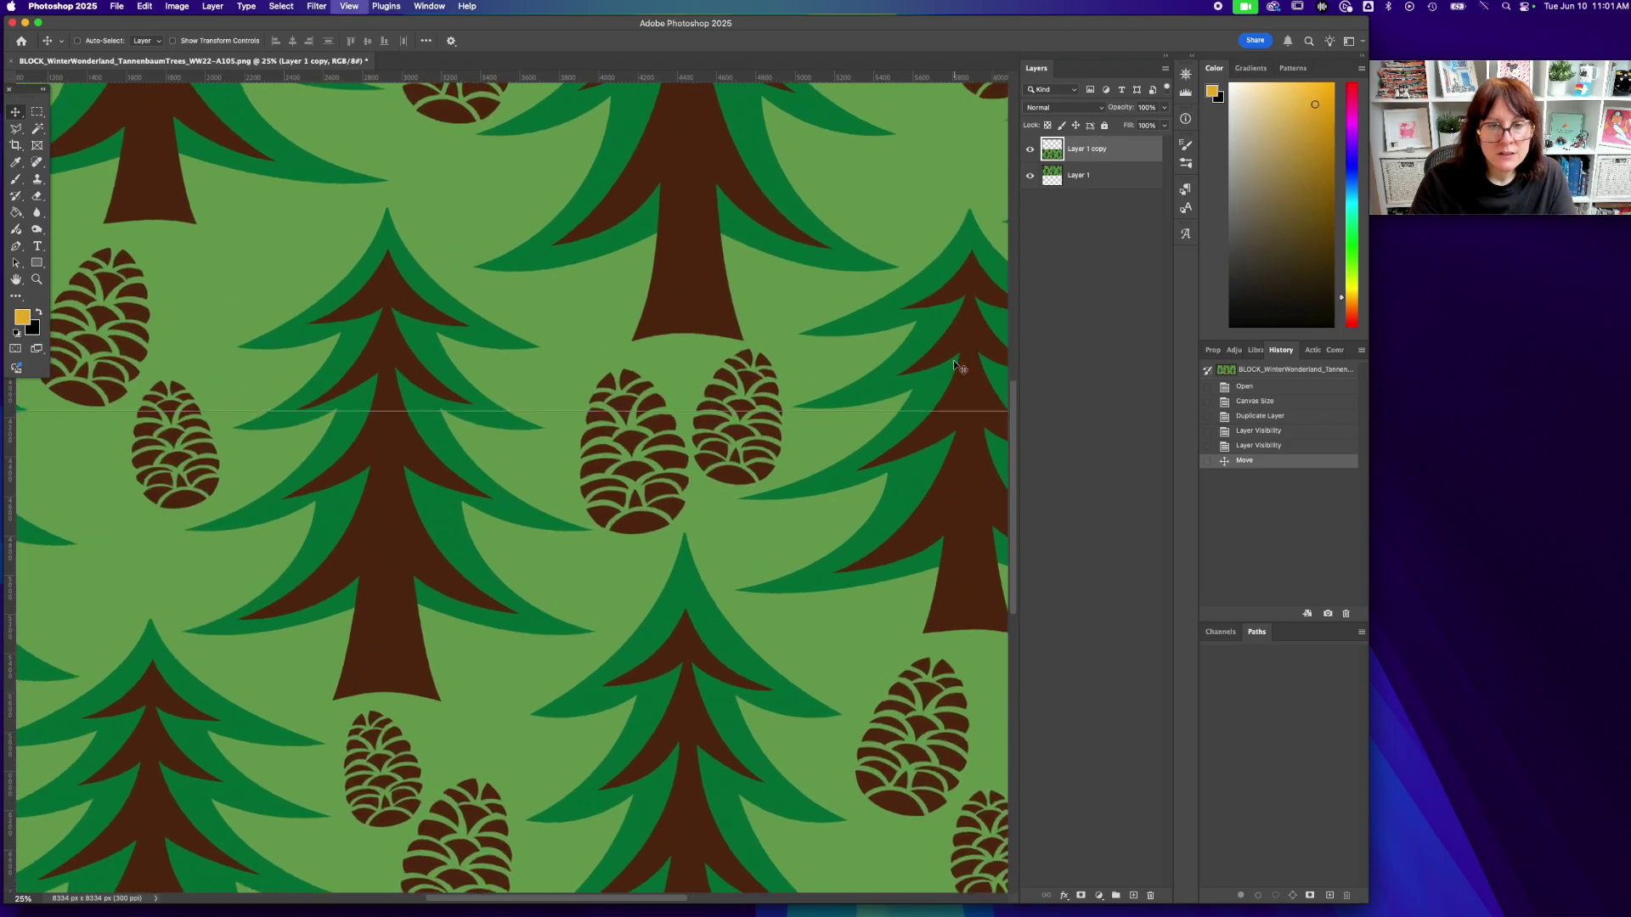
key("super+equal")
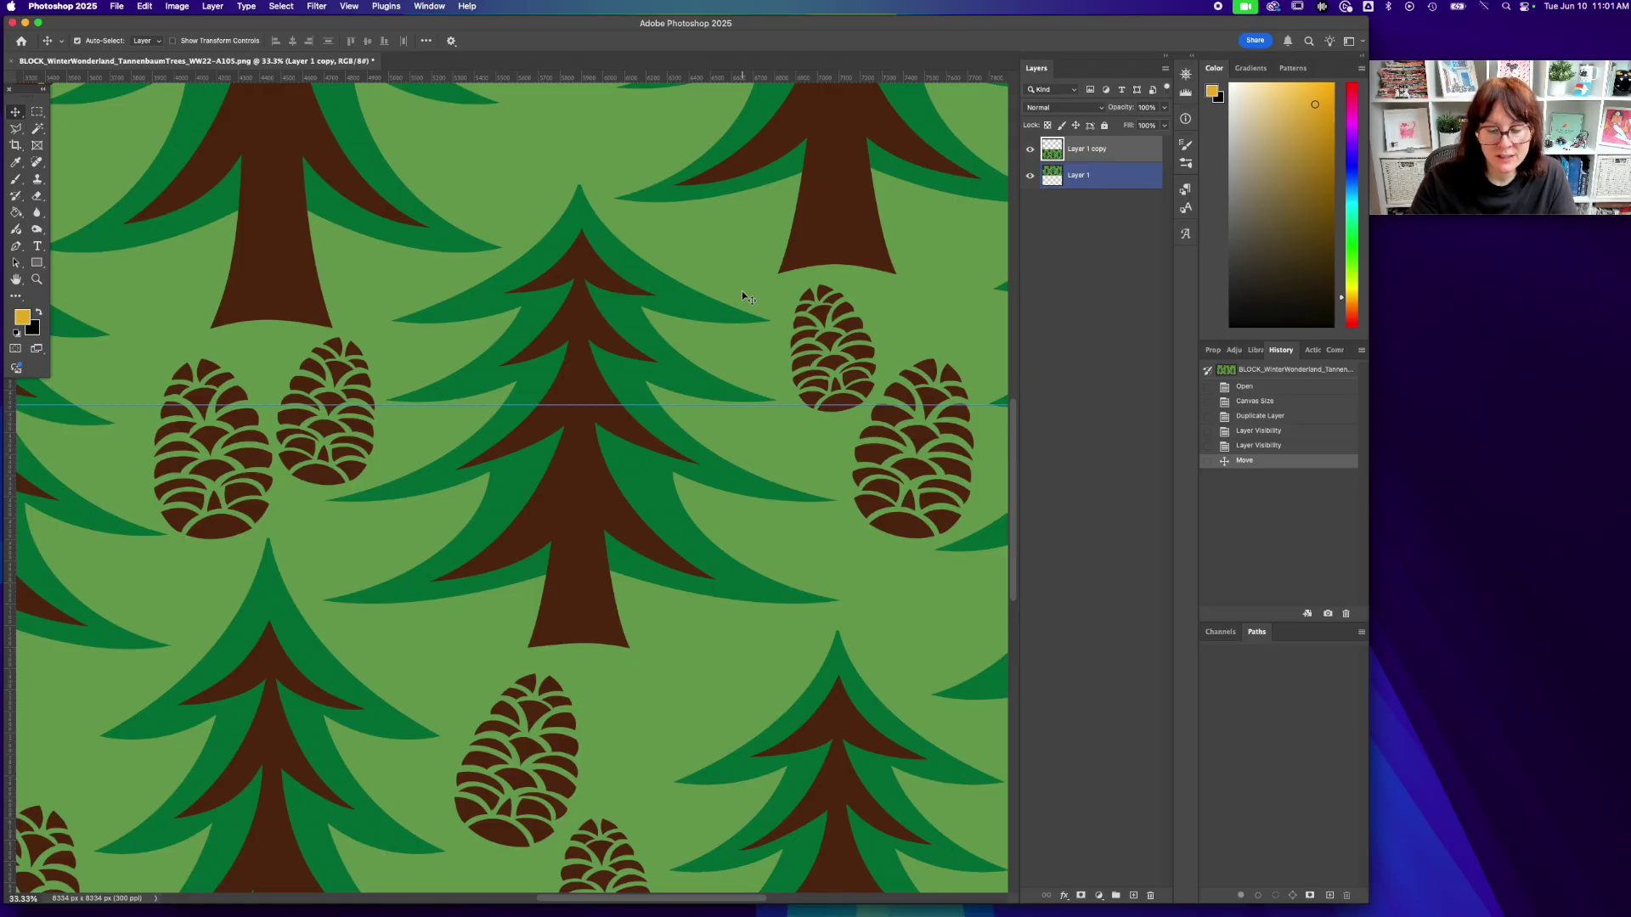
key("super+equal")
key("super+equal")
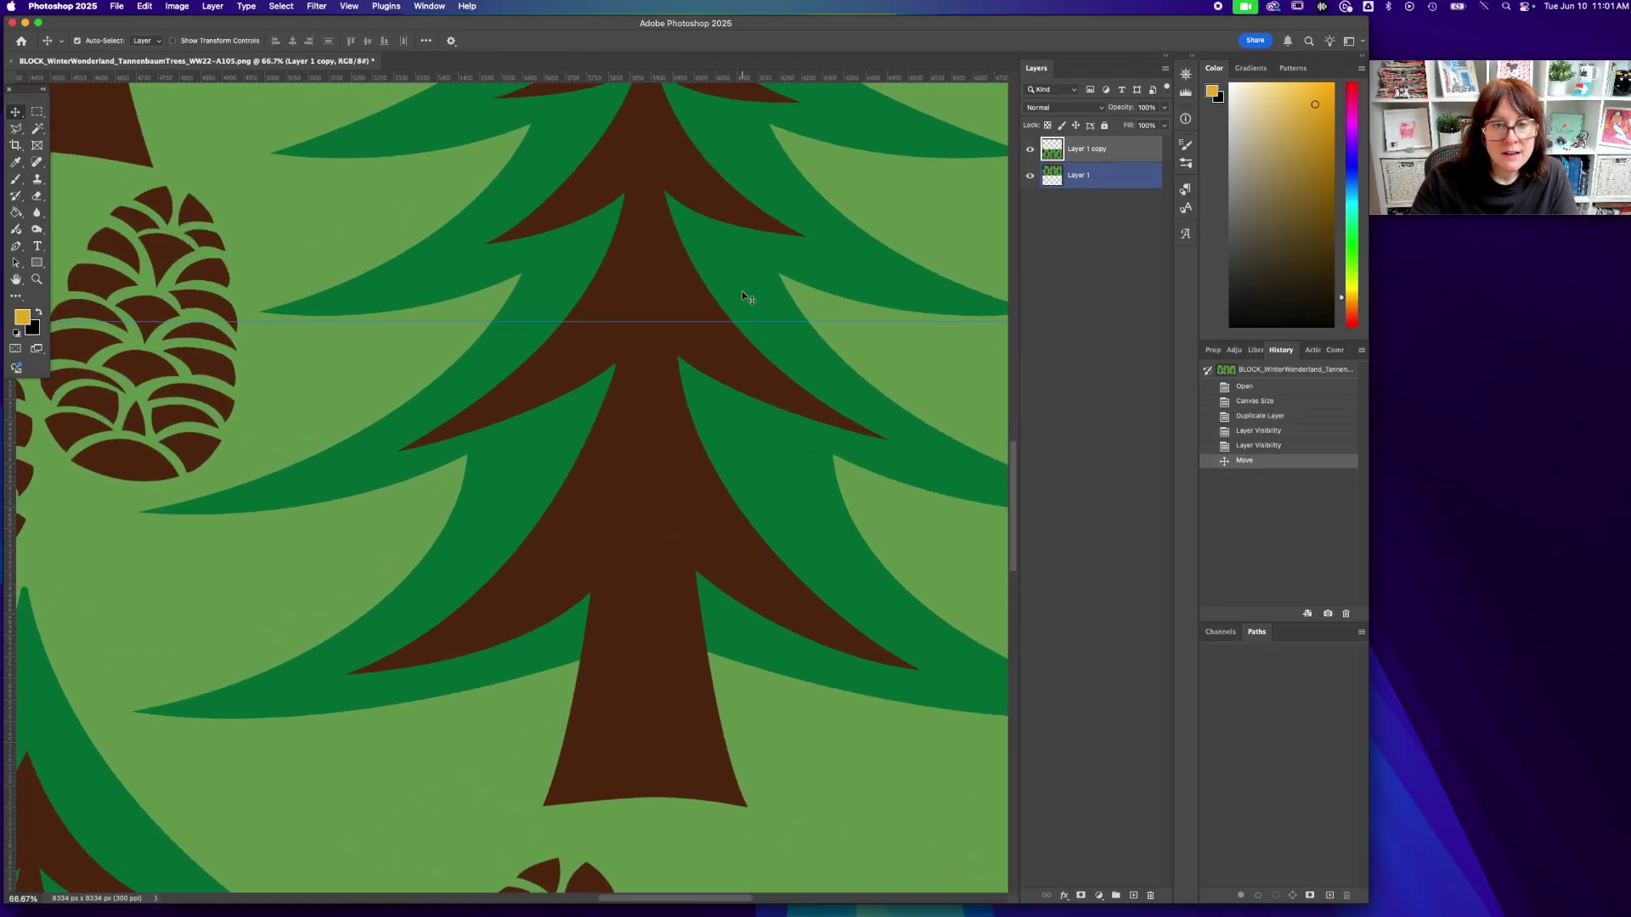
scroll(725, 574, "right", 10)
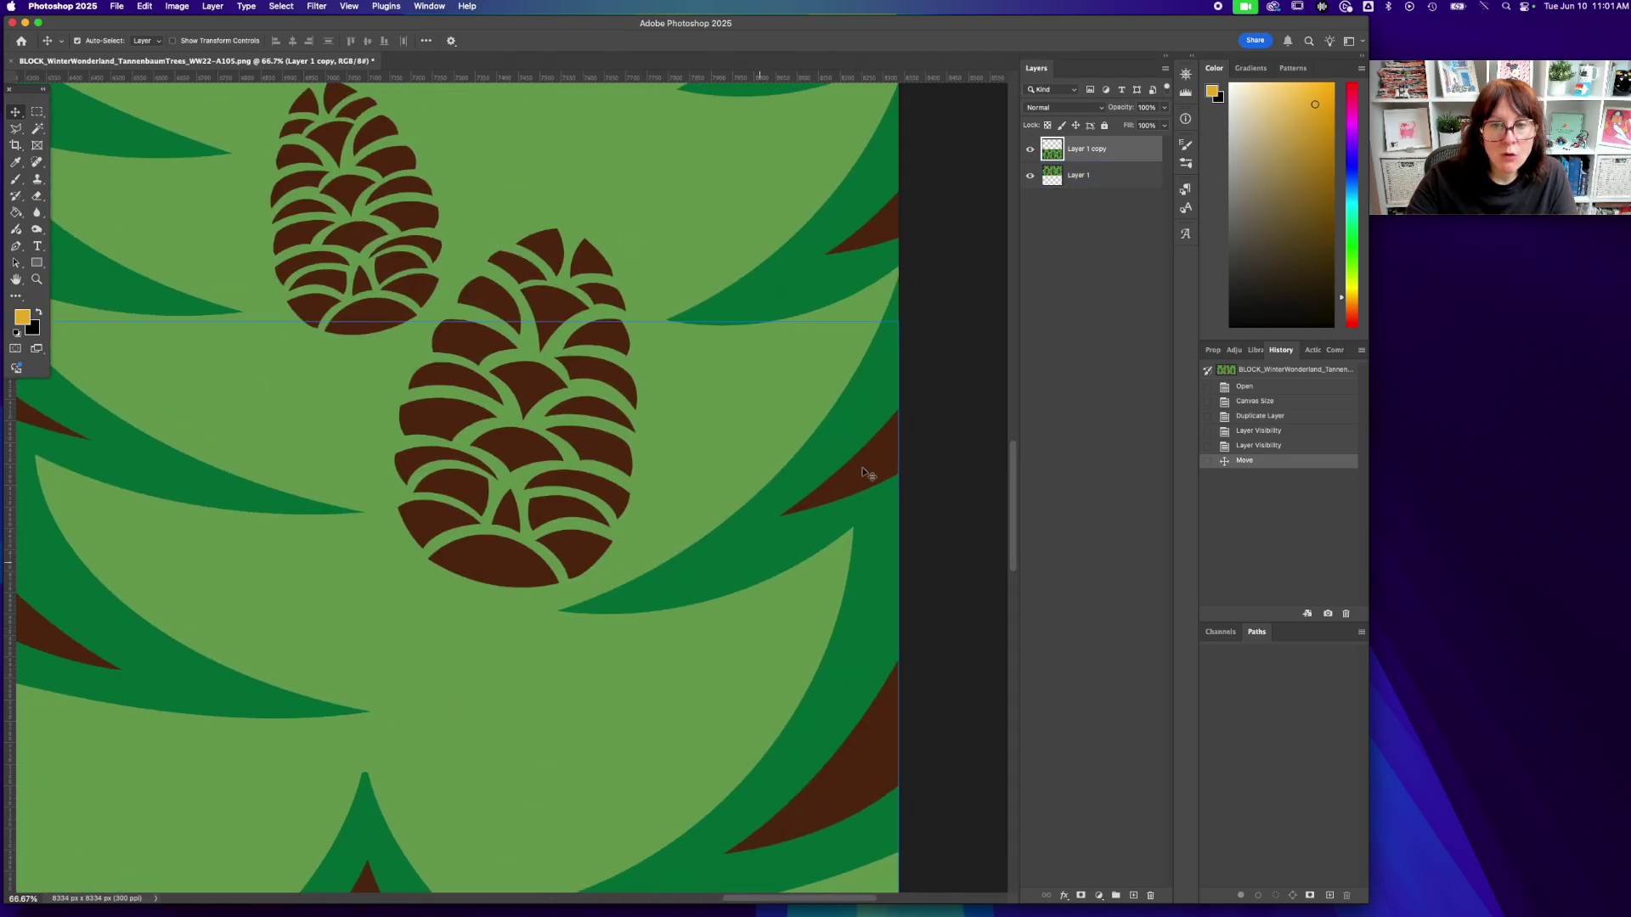
left_click(938, 394)
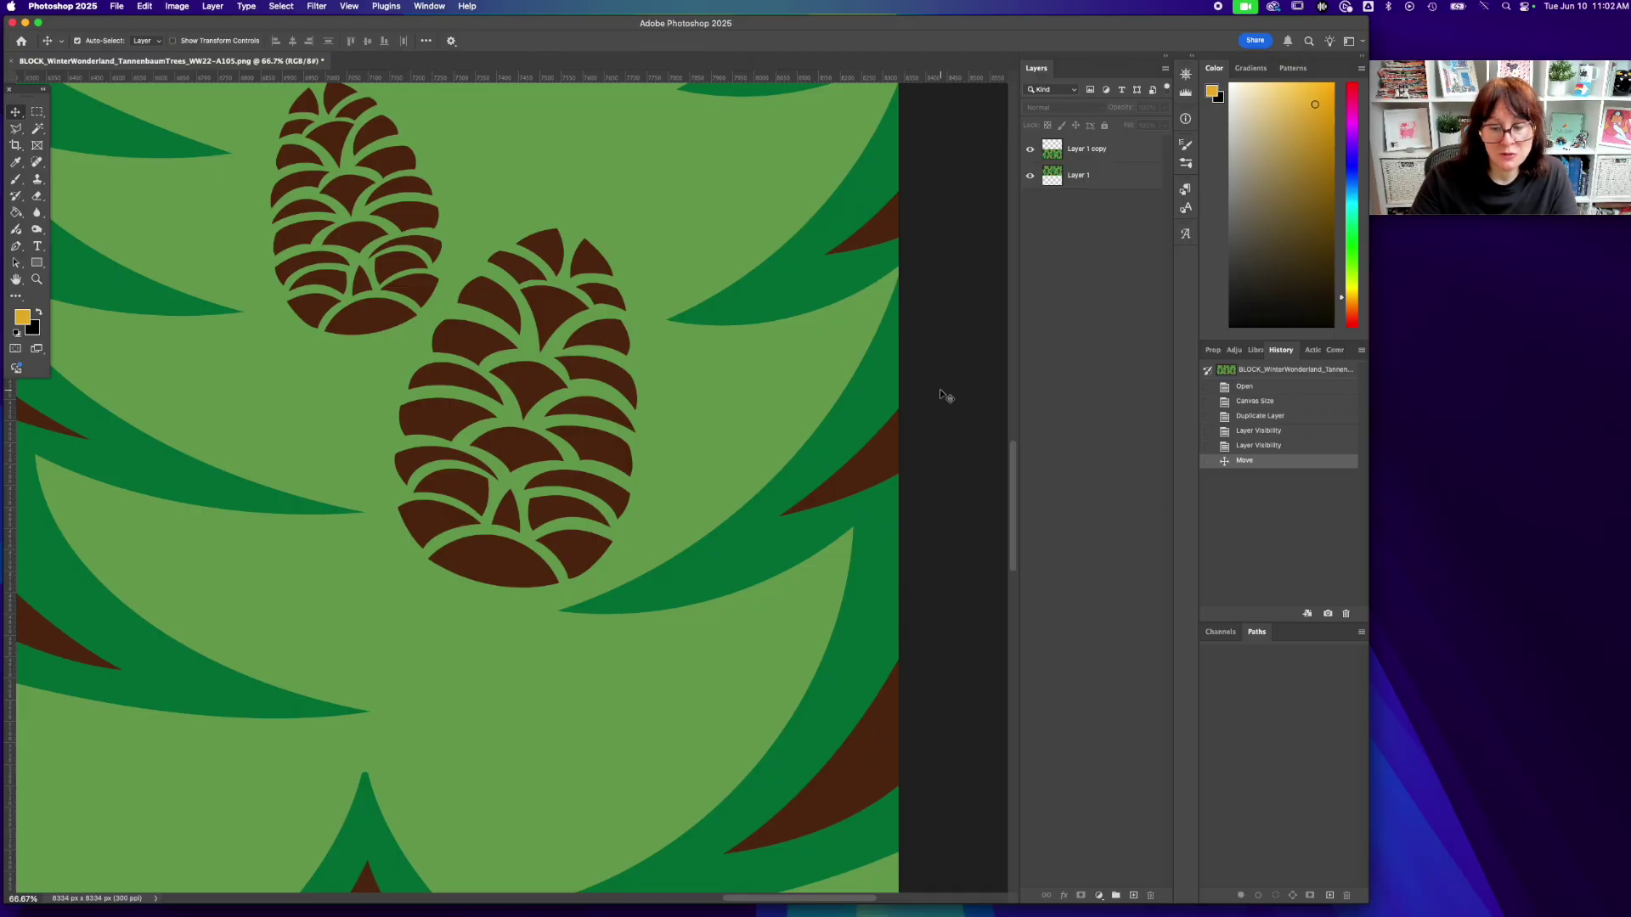
key("super+minus")
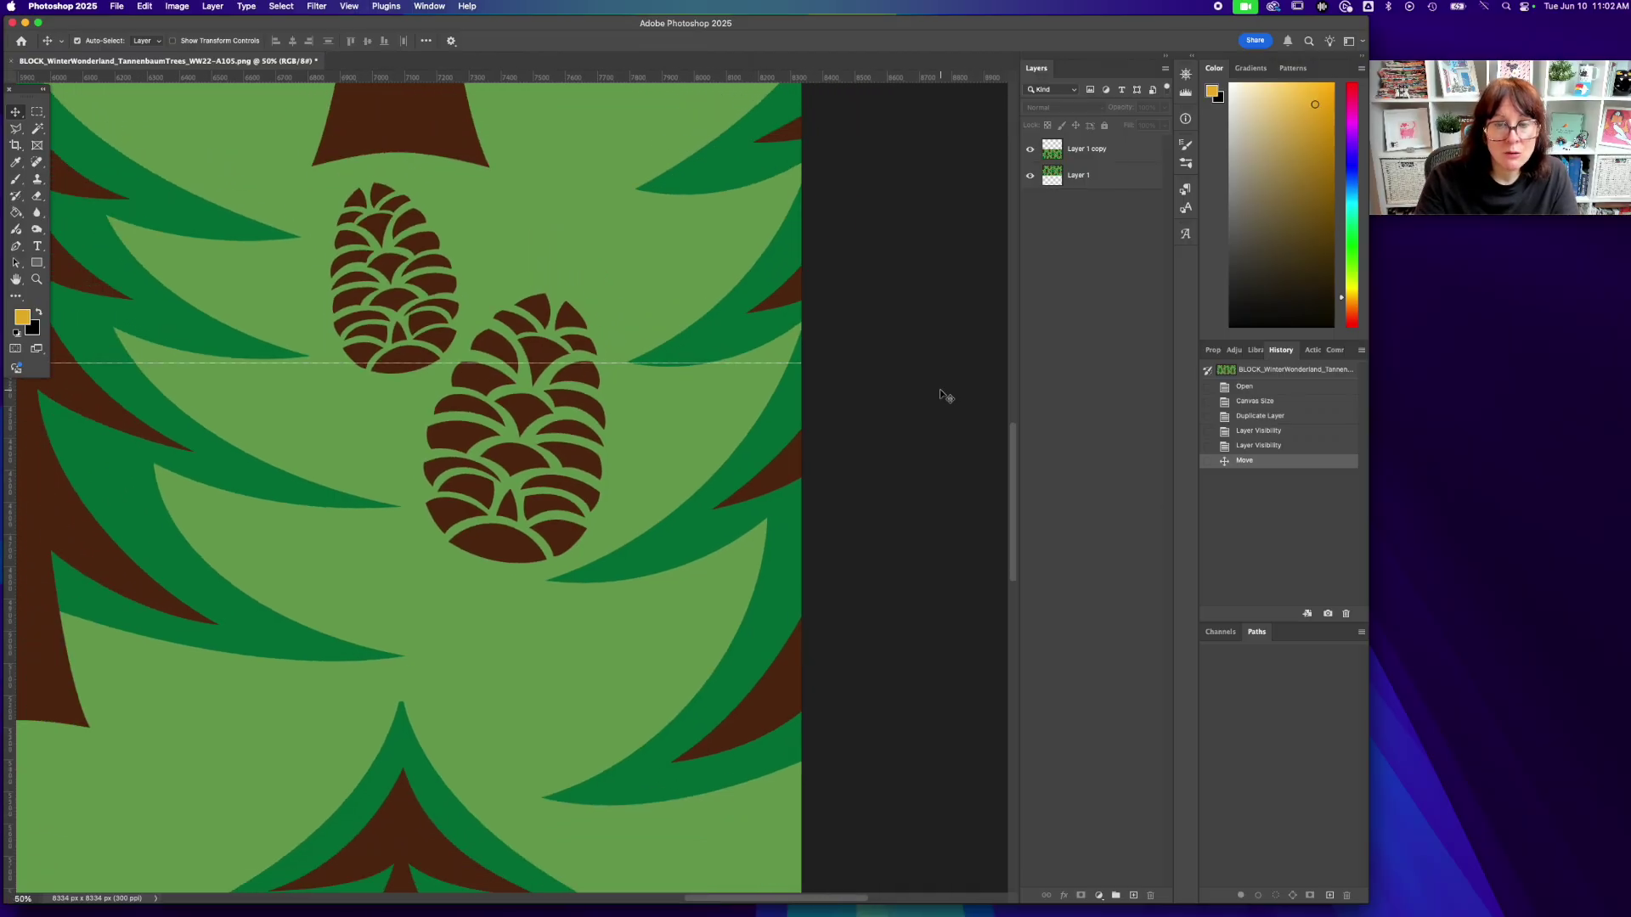
key("super+plus")
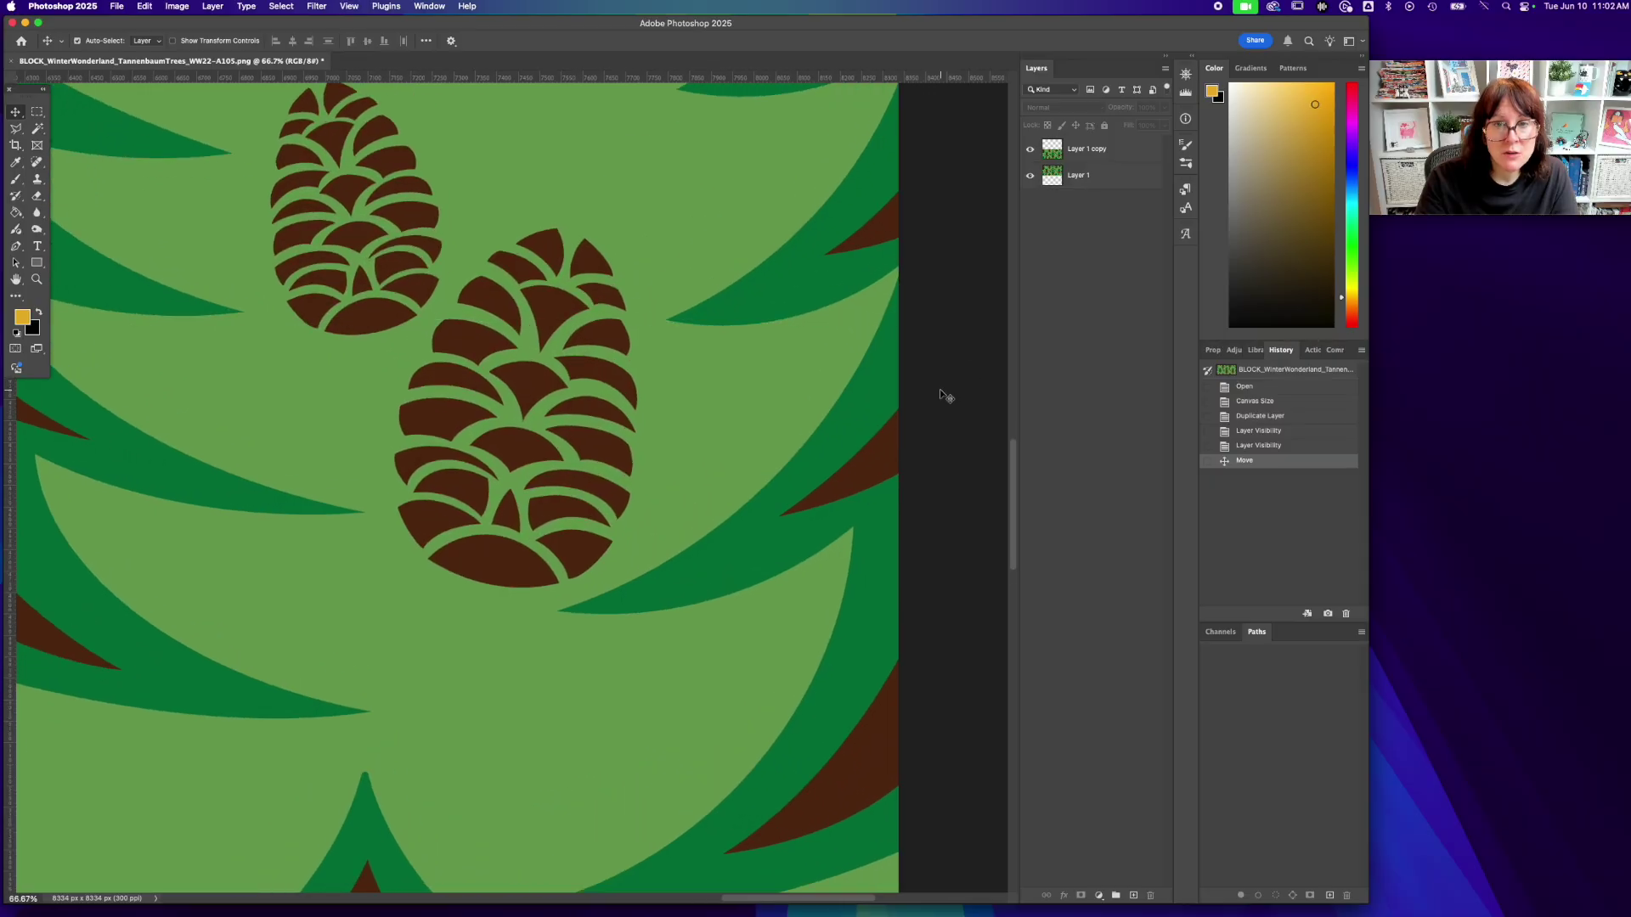
key("super+minus")
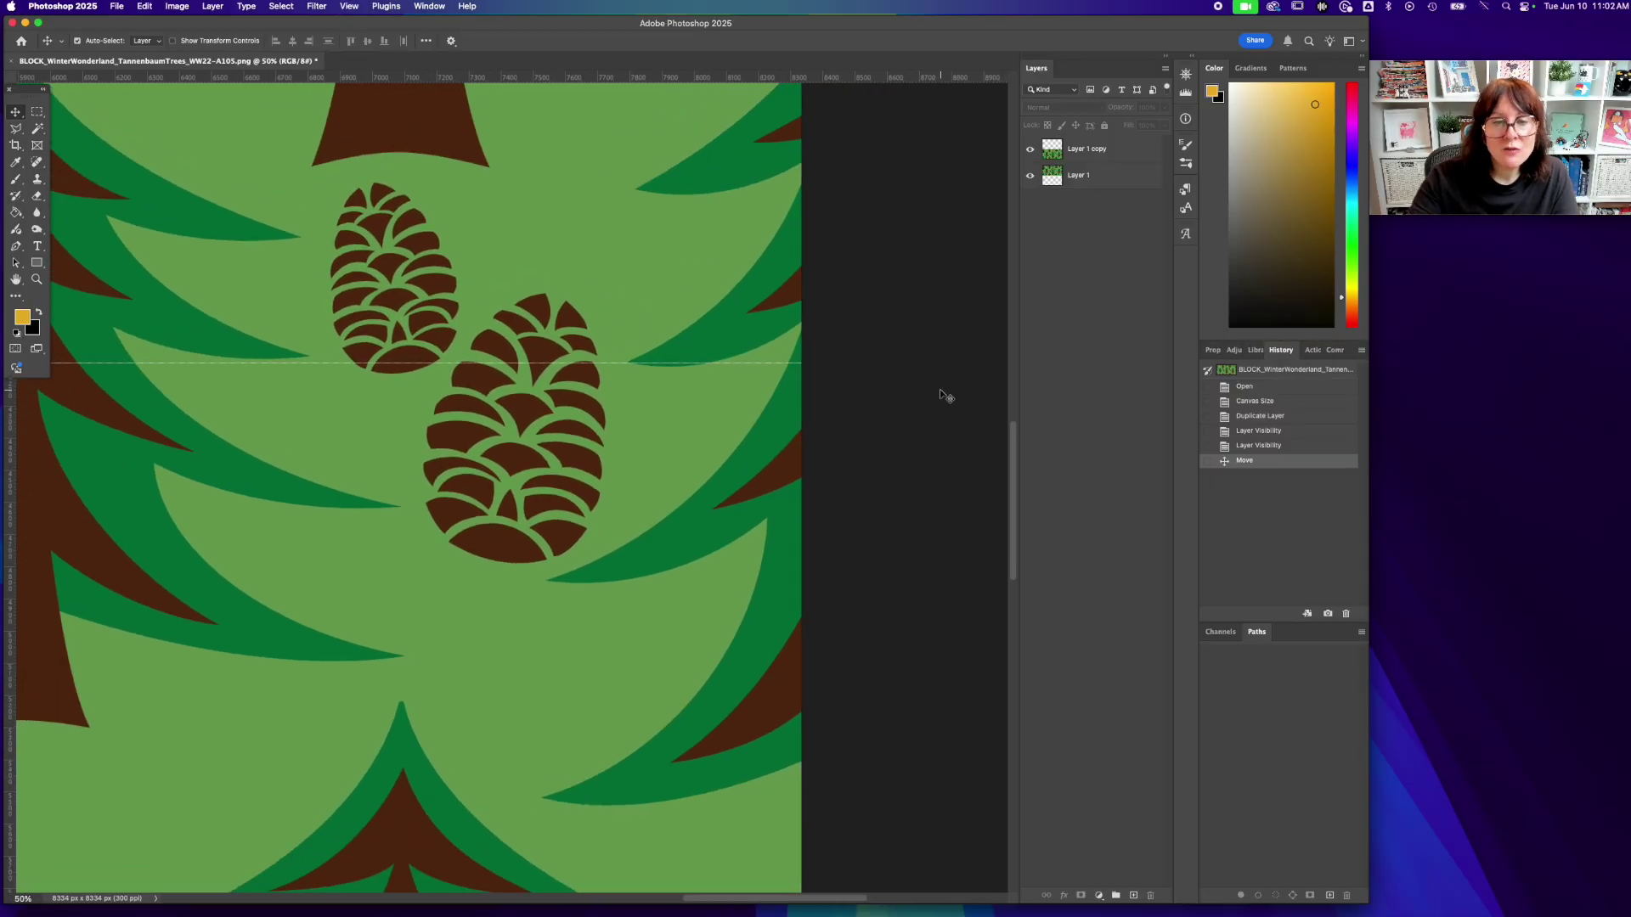
scroll(943, 395, "left", 2)
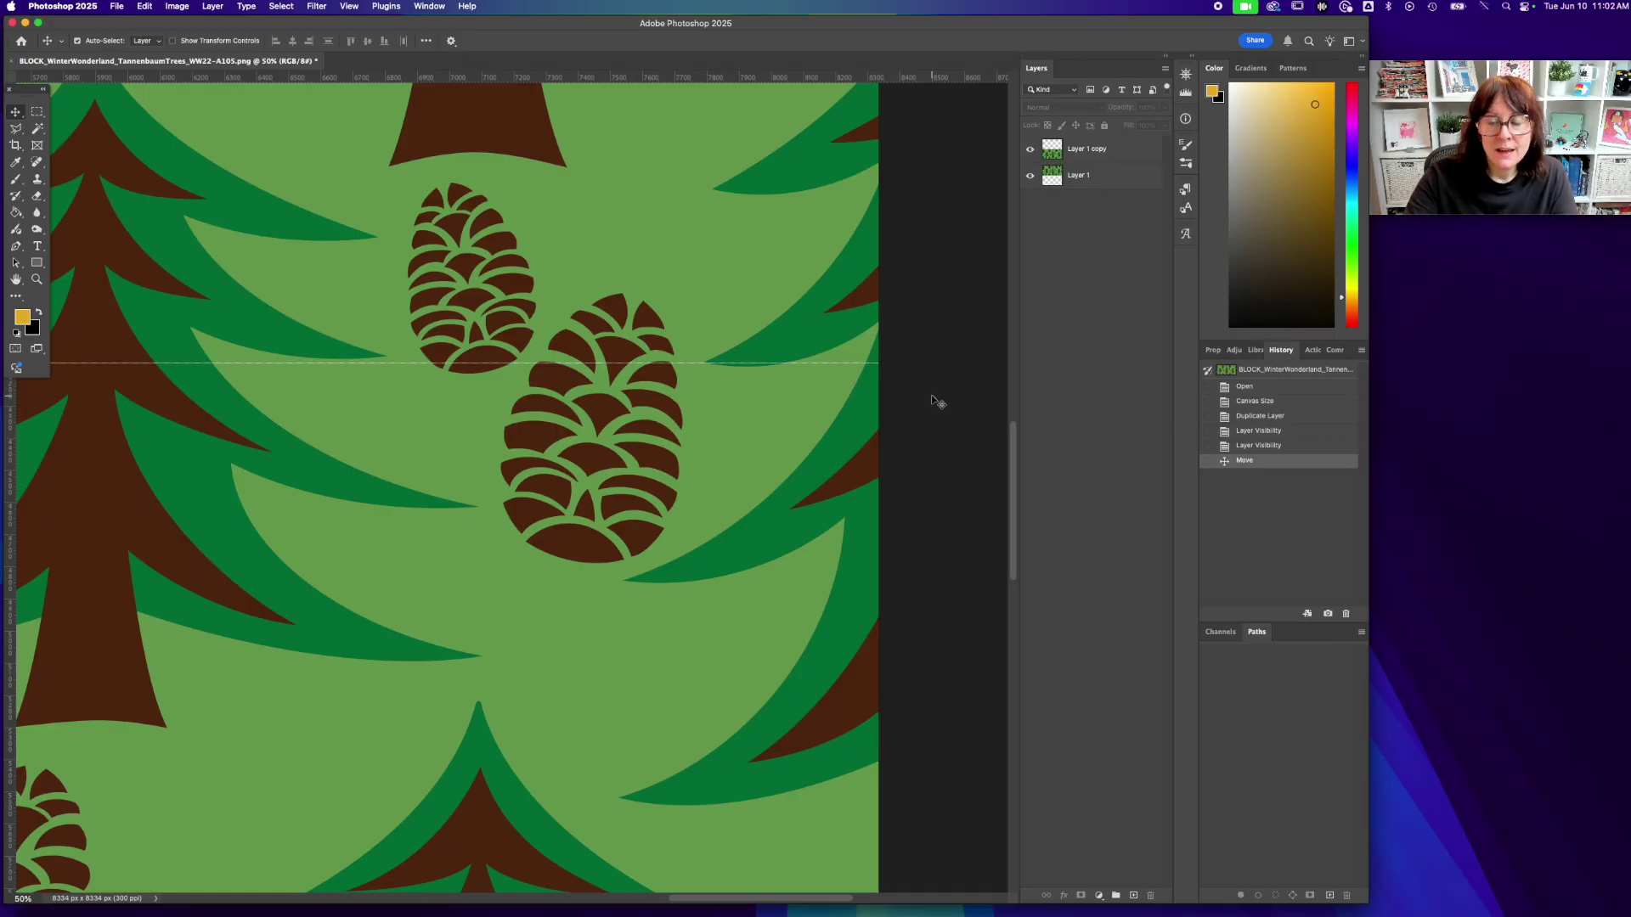
left_click(1080, 172)
left_click(1109, 153)
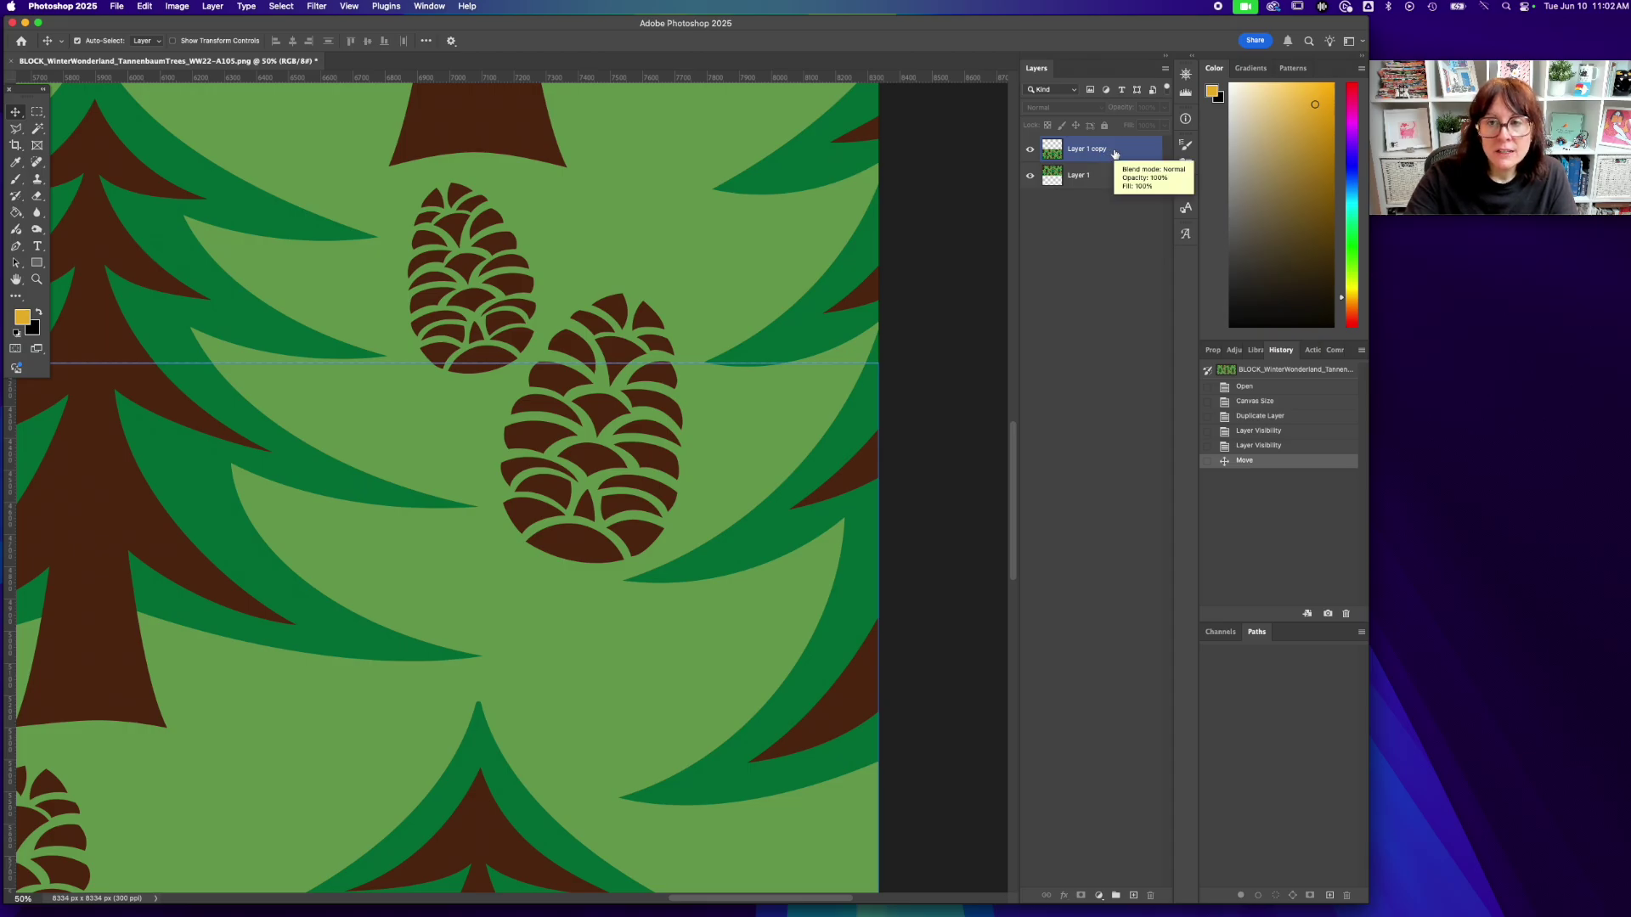
- Select both Layer 1 copy and Layer 1 and merge them into a single layer
left_click(1115, 153)
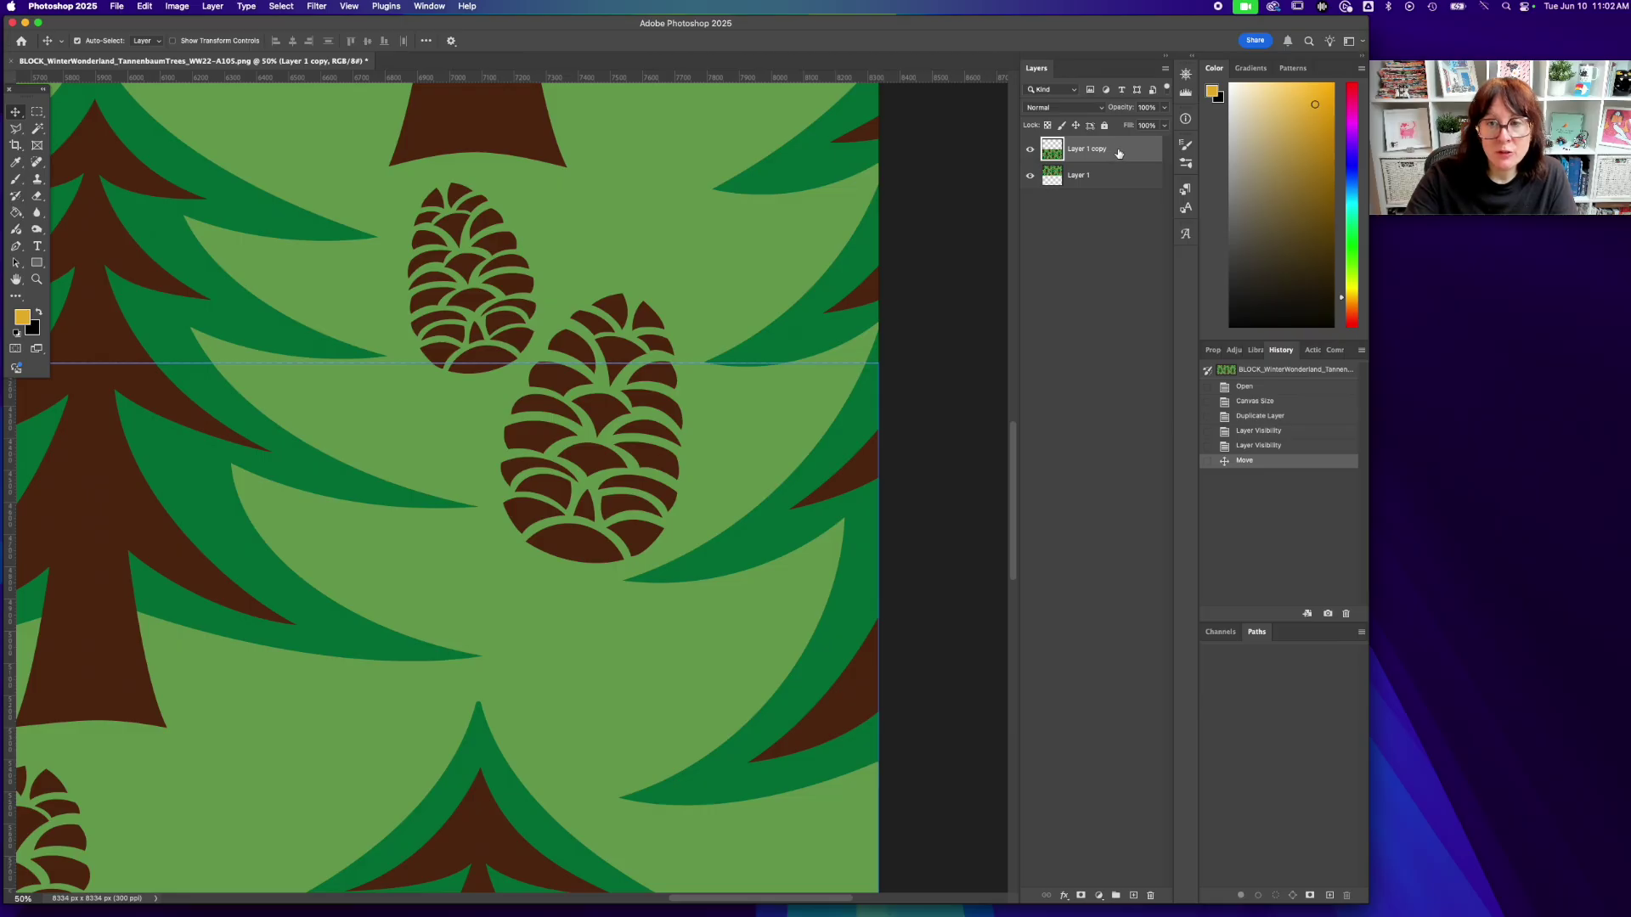
left_click(1121, 179)
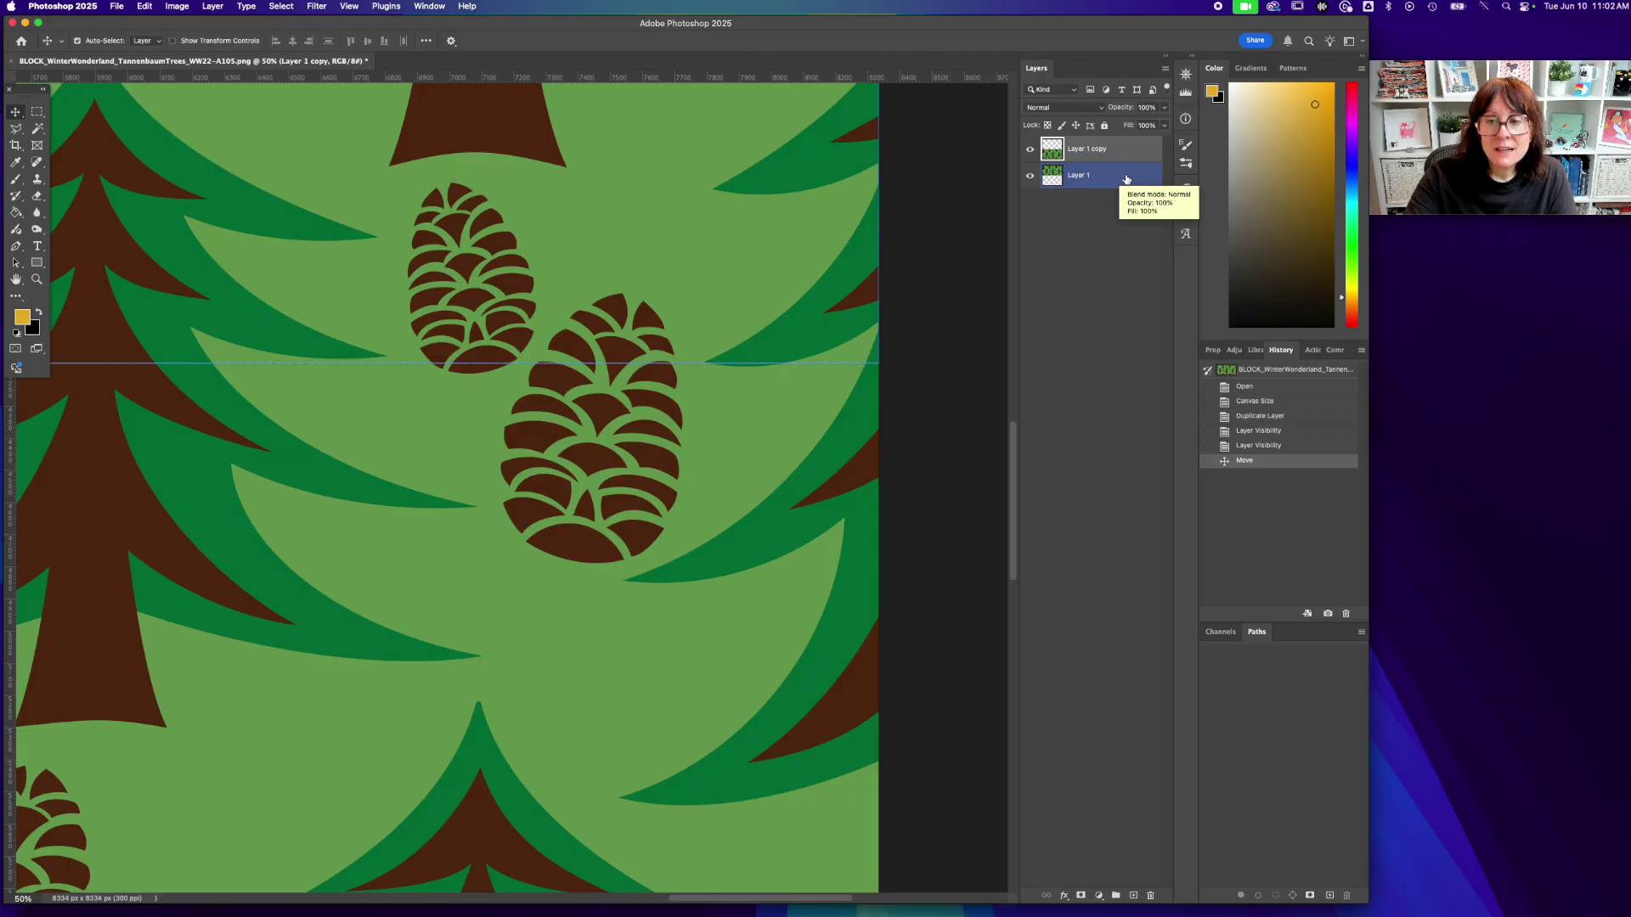
left_click(1126, 178, "super")
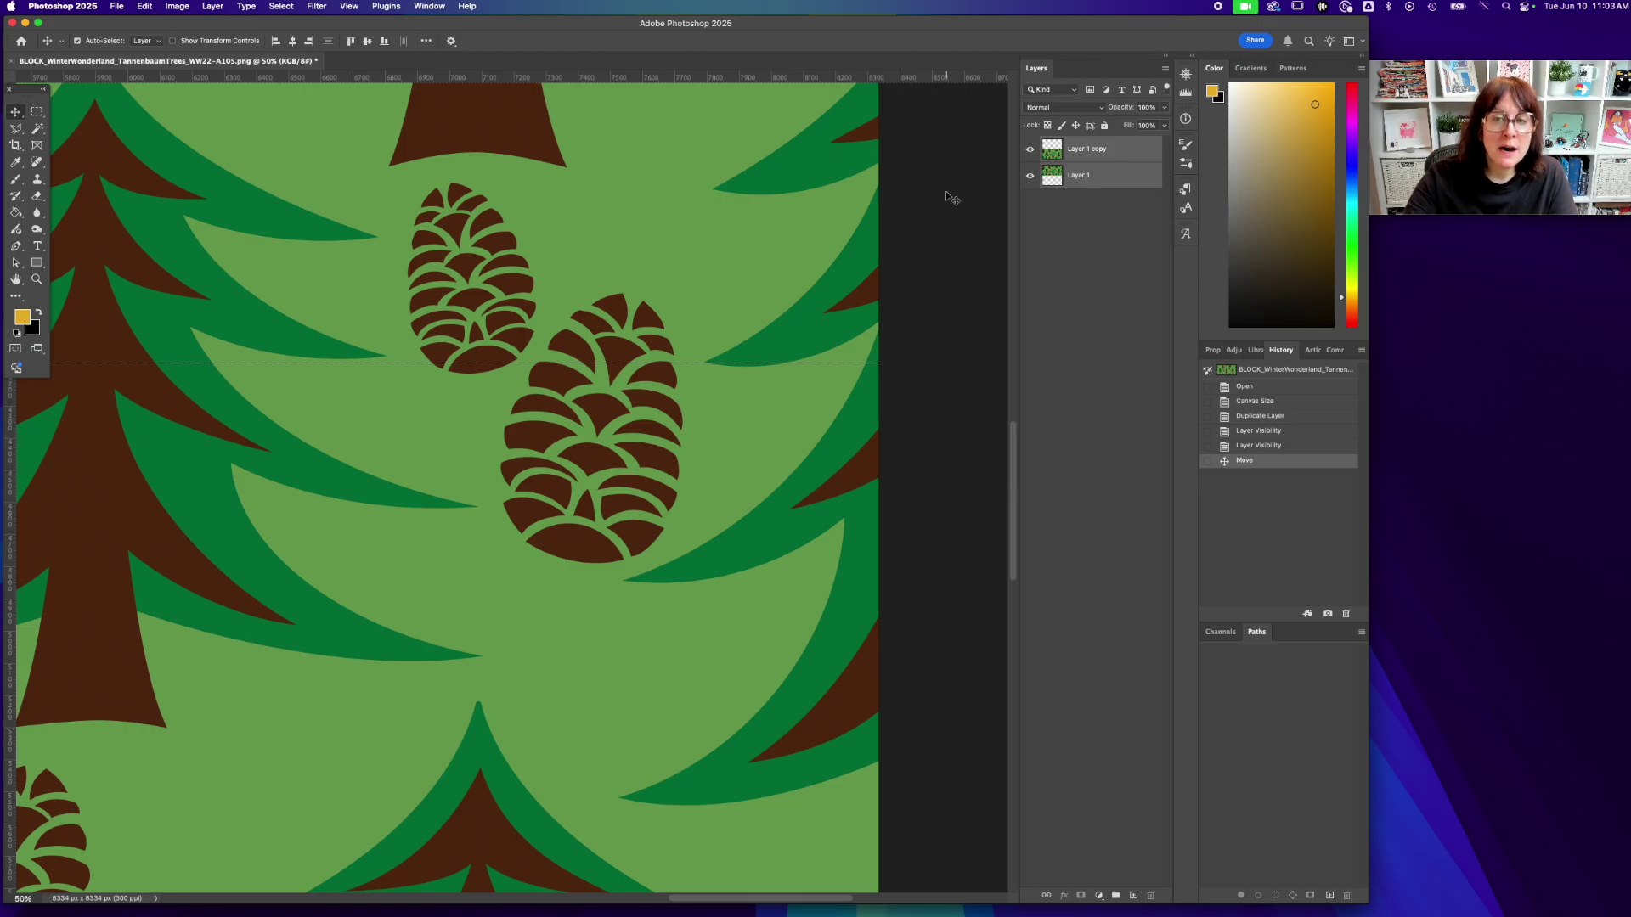
left_click(214, 6)
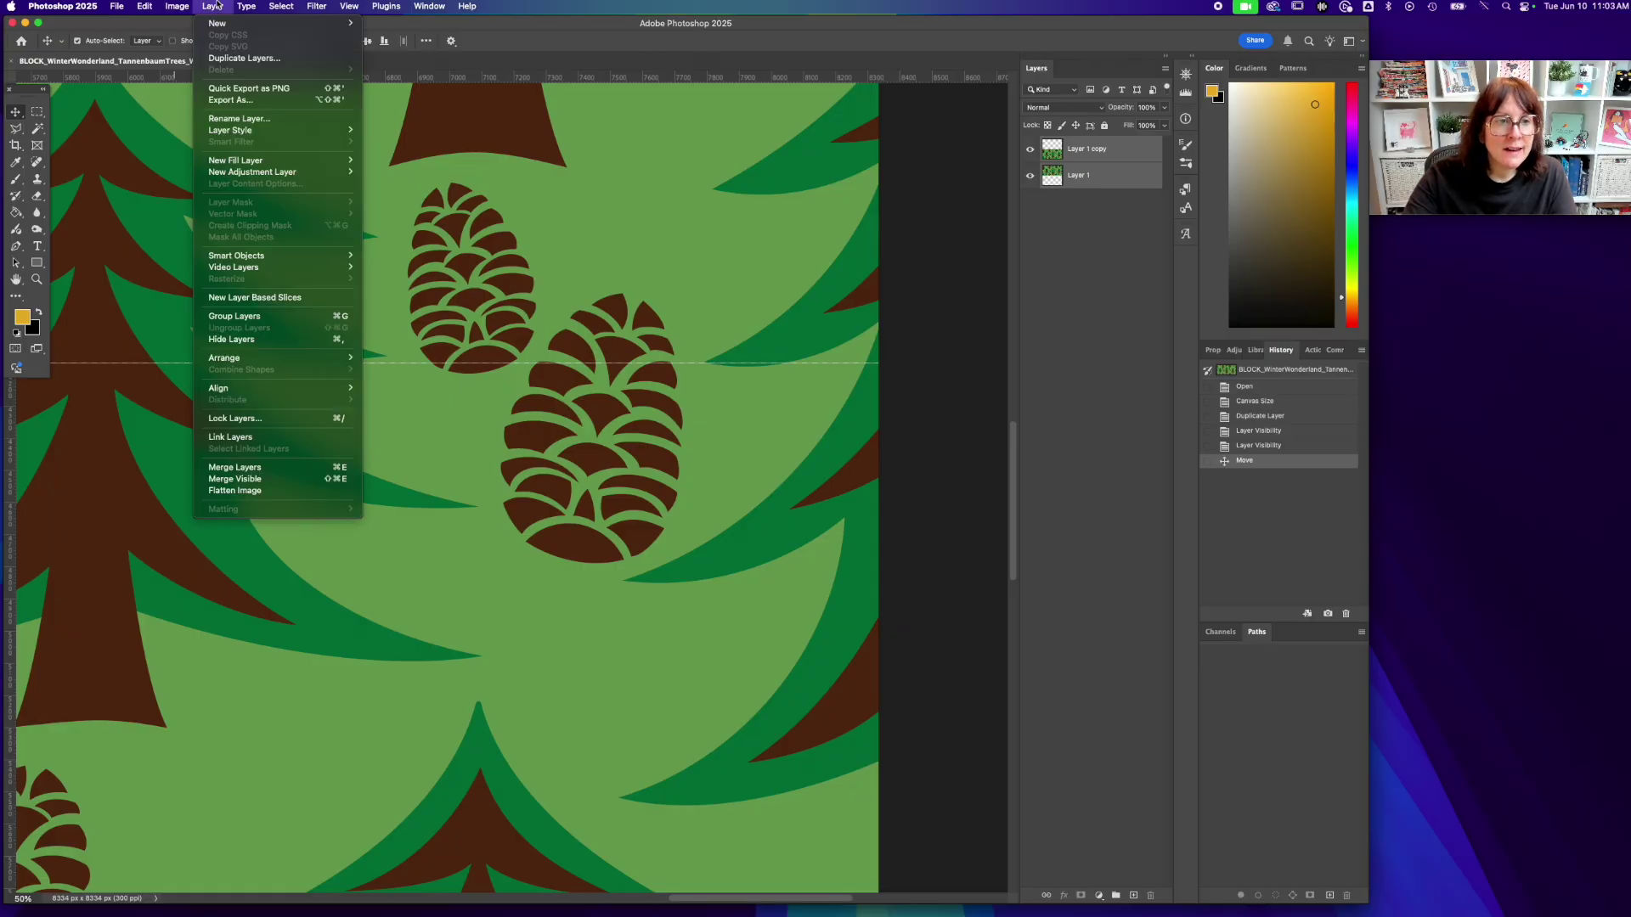
left_click(295, 470)
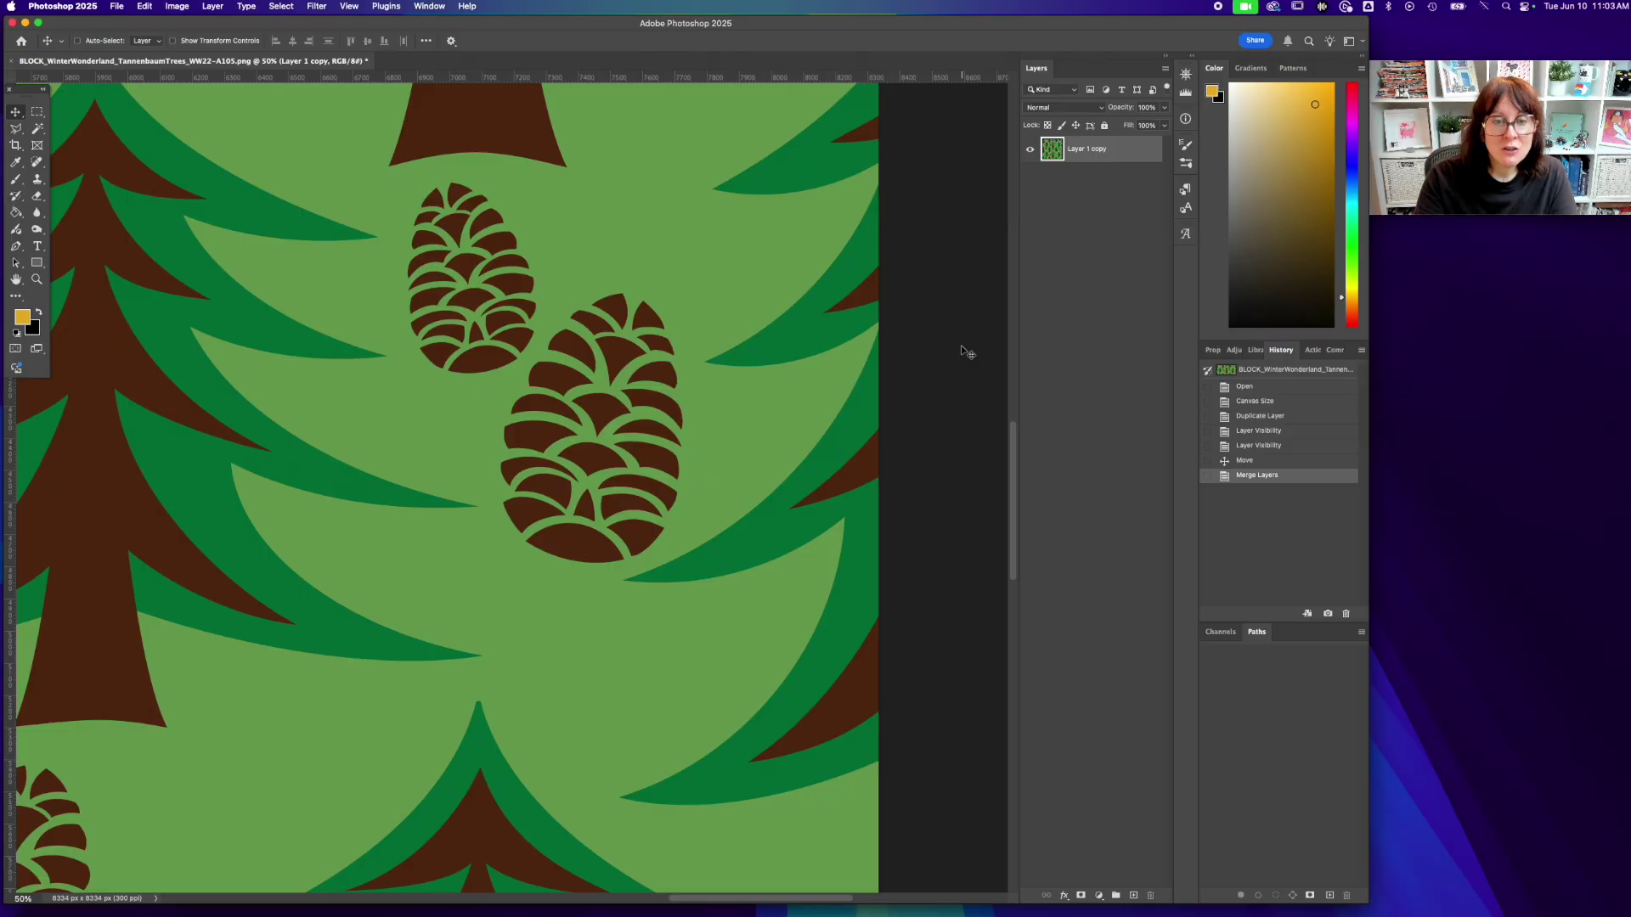
- Examine the merged tree pattern at different zoom levels, from close-up on the pine cones out to the whole square canvas
key("super+equal")
key("super+equal")
key("super+equal")
key("super+minus")
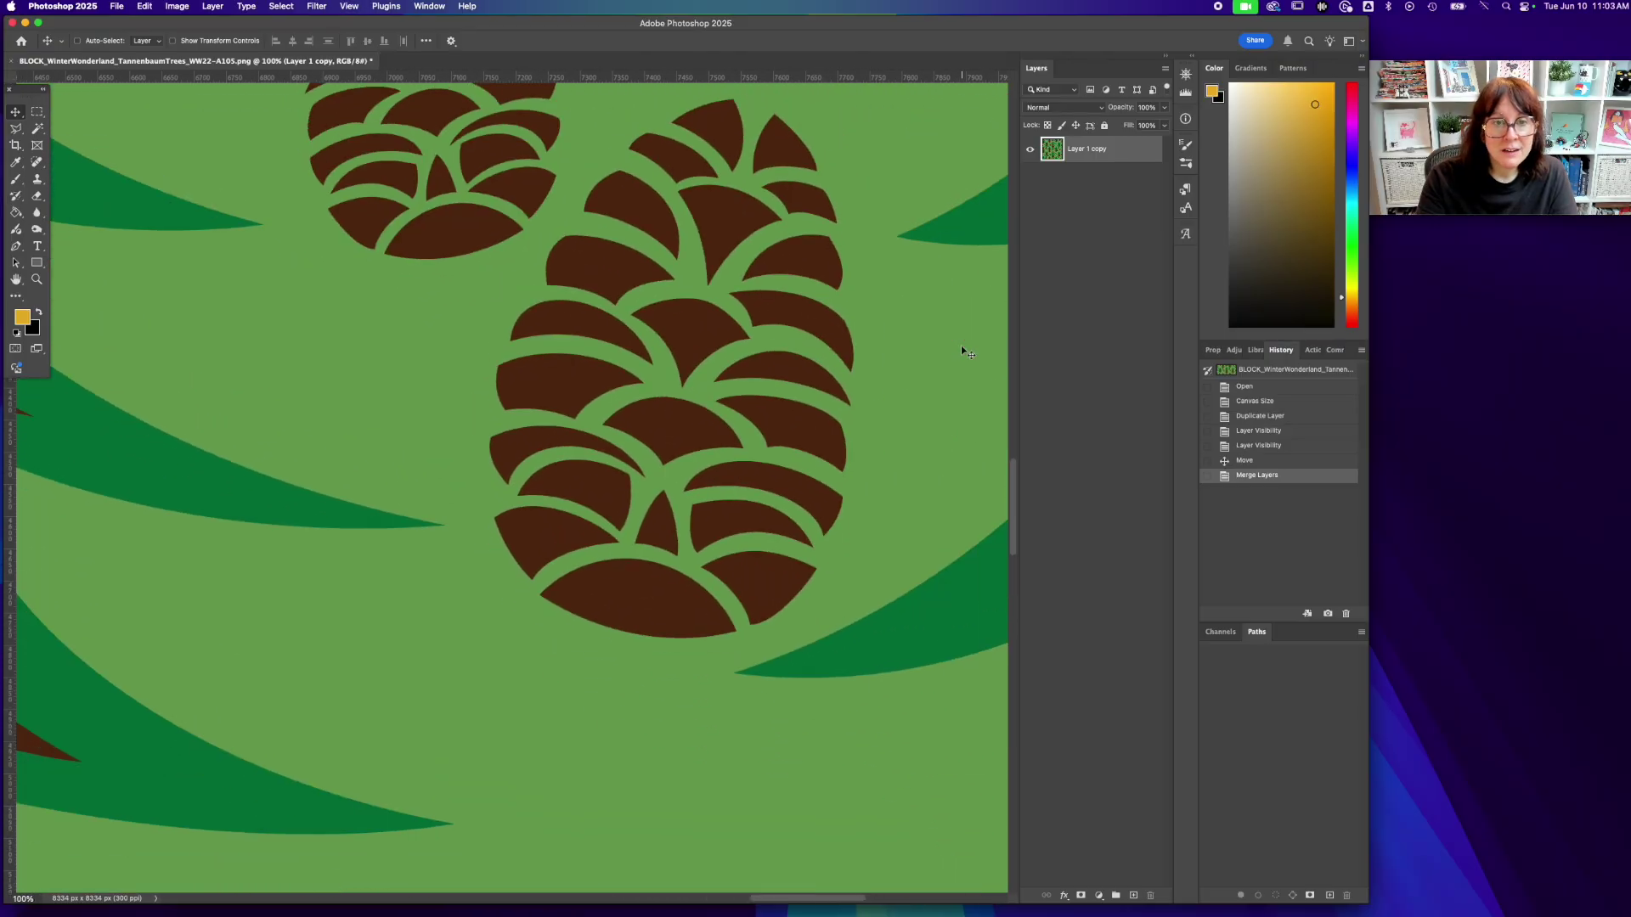
key("super+minus")
key("super+minus")
key("super+minus")
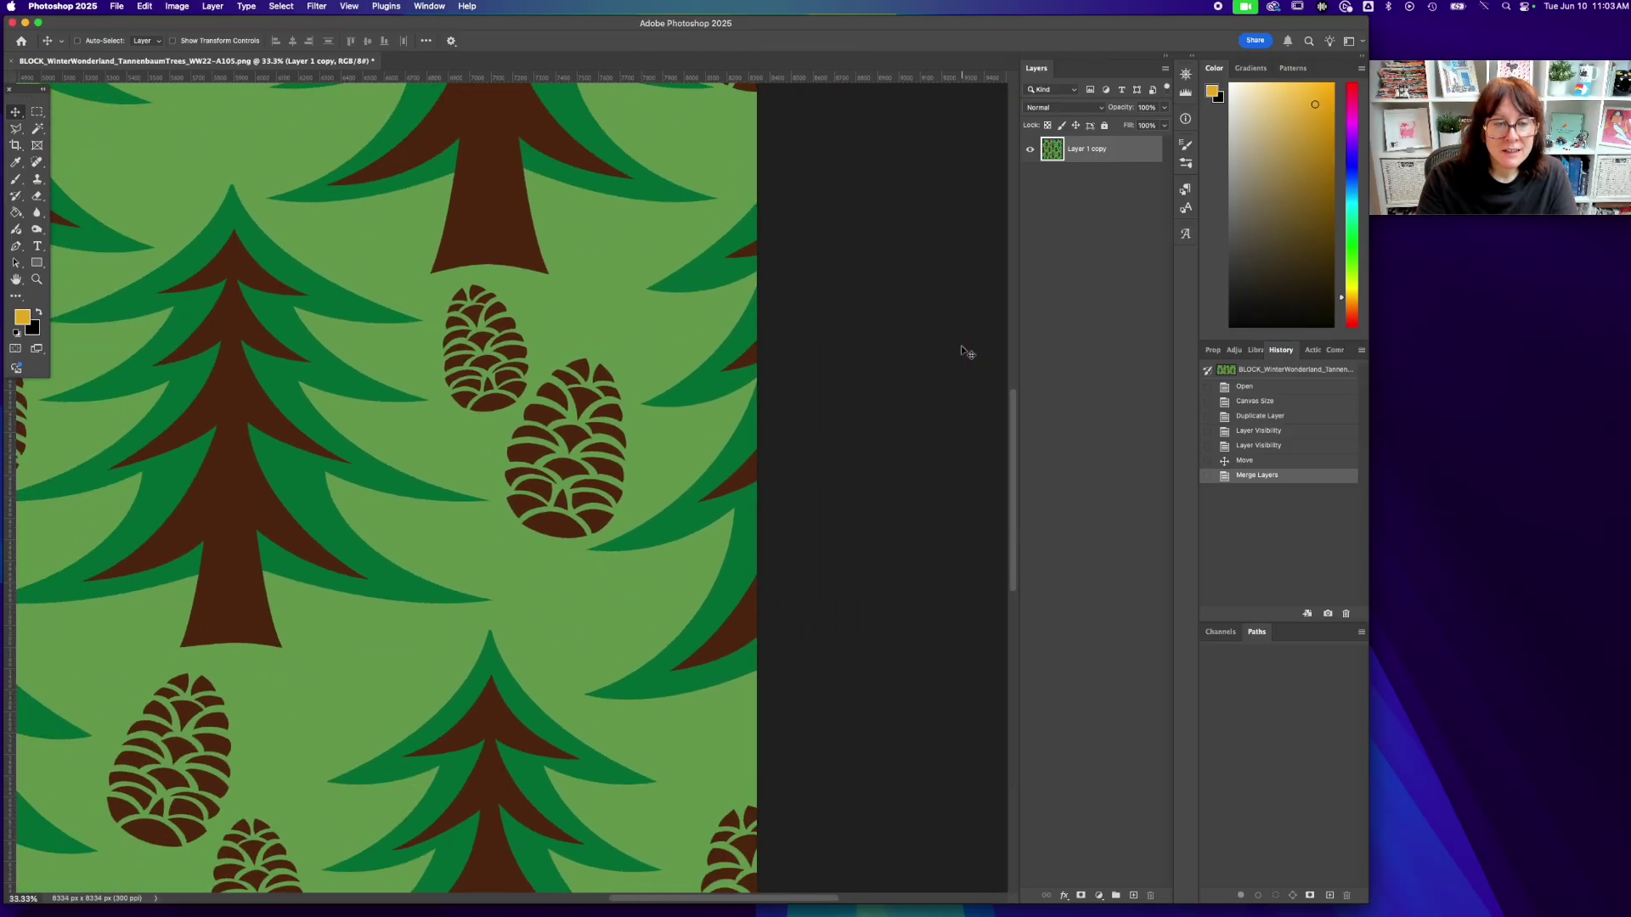
key("super+minus")
key("super+minus")
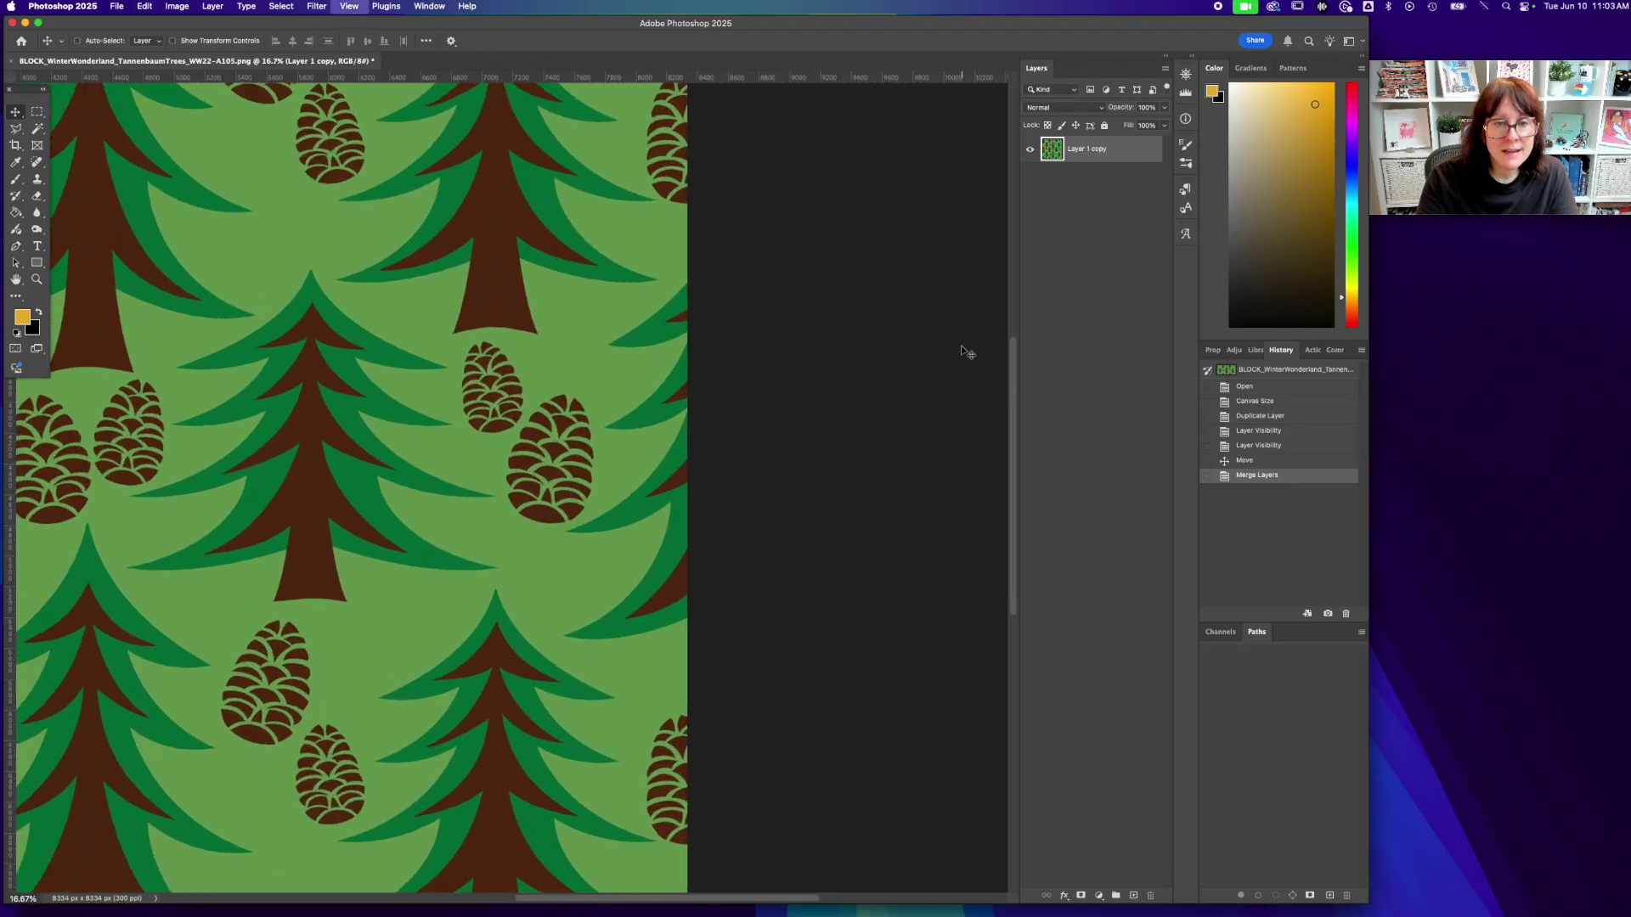
key("super+equal")
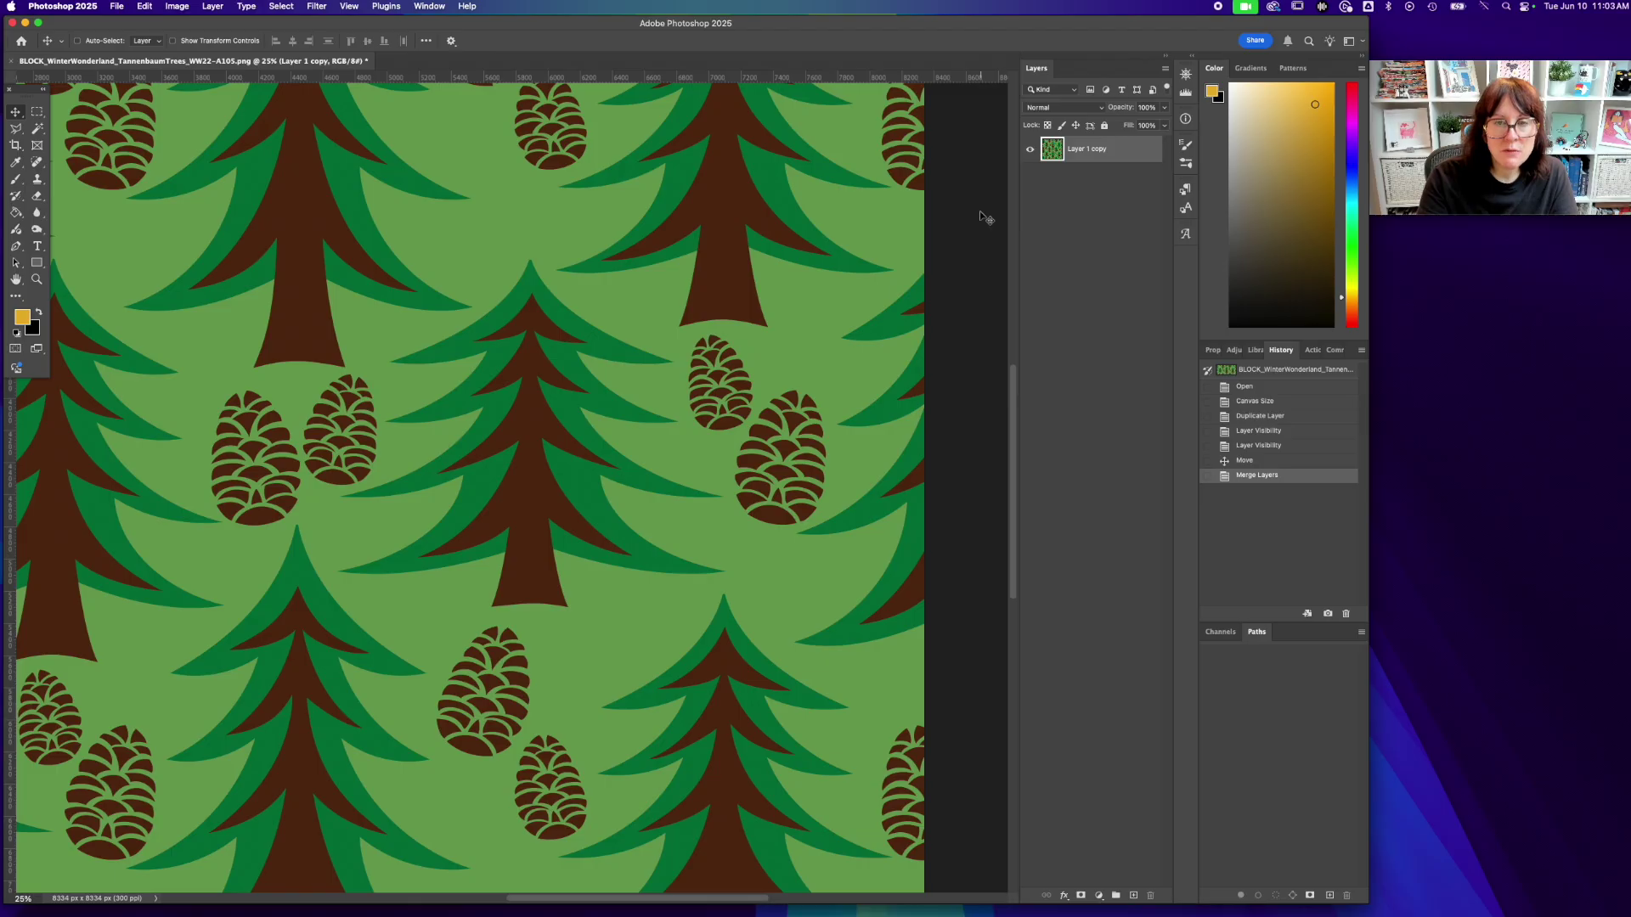
key("super+minus")
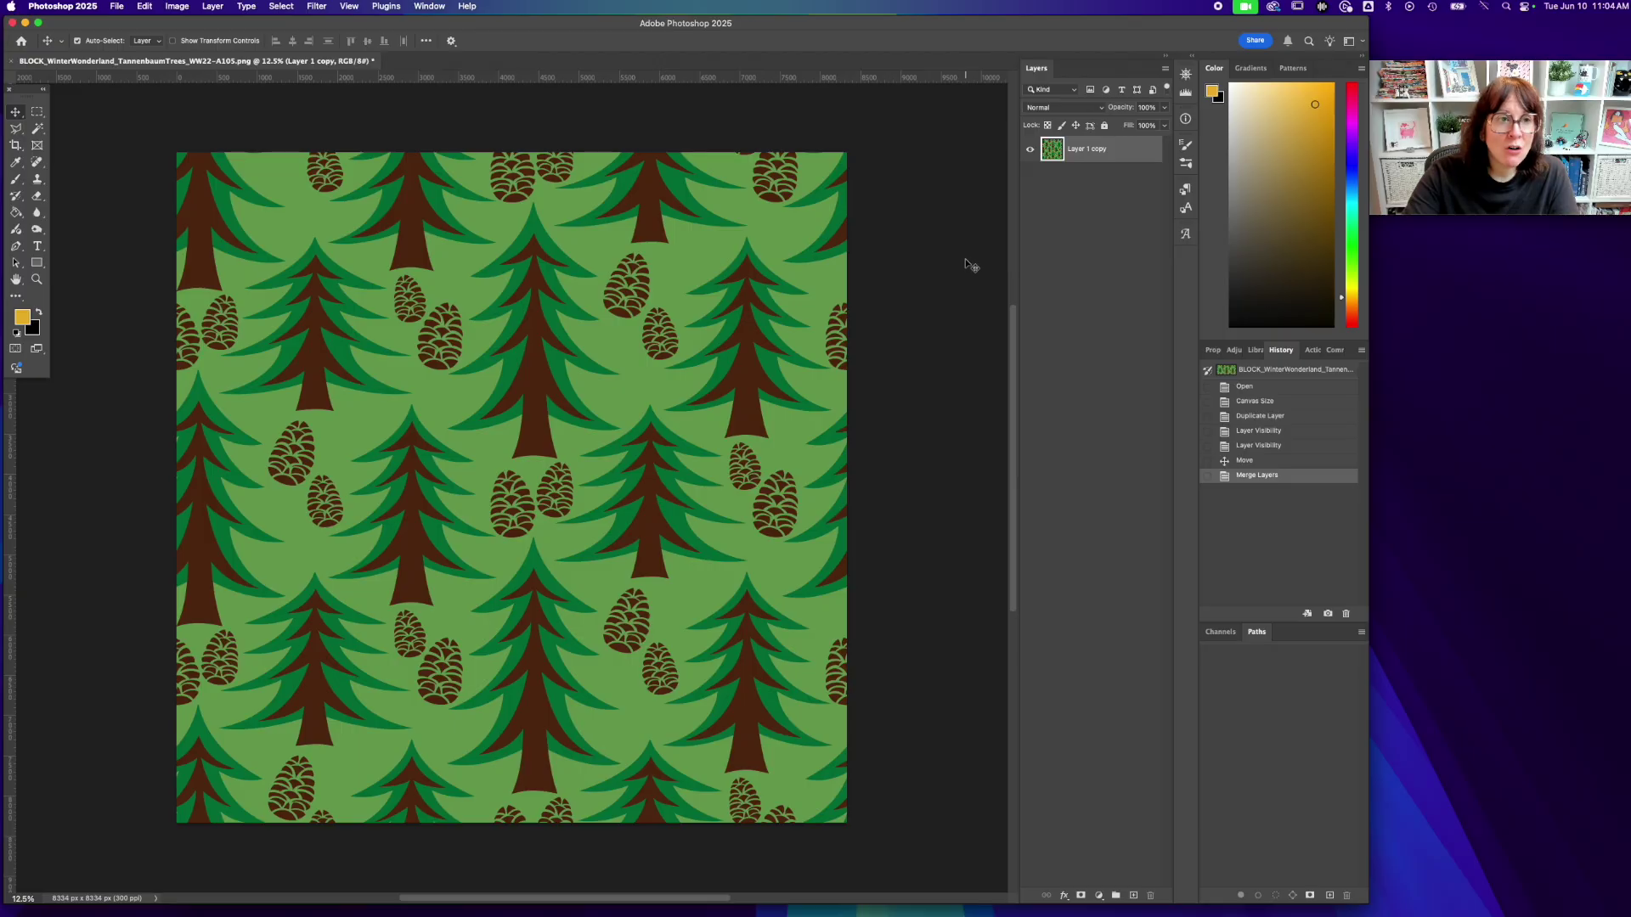
- Open the Image Size settings and view the square tile's dimensions in pixels and again in inches
left_click(178, 5)
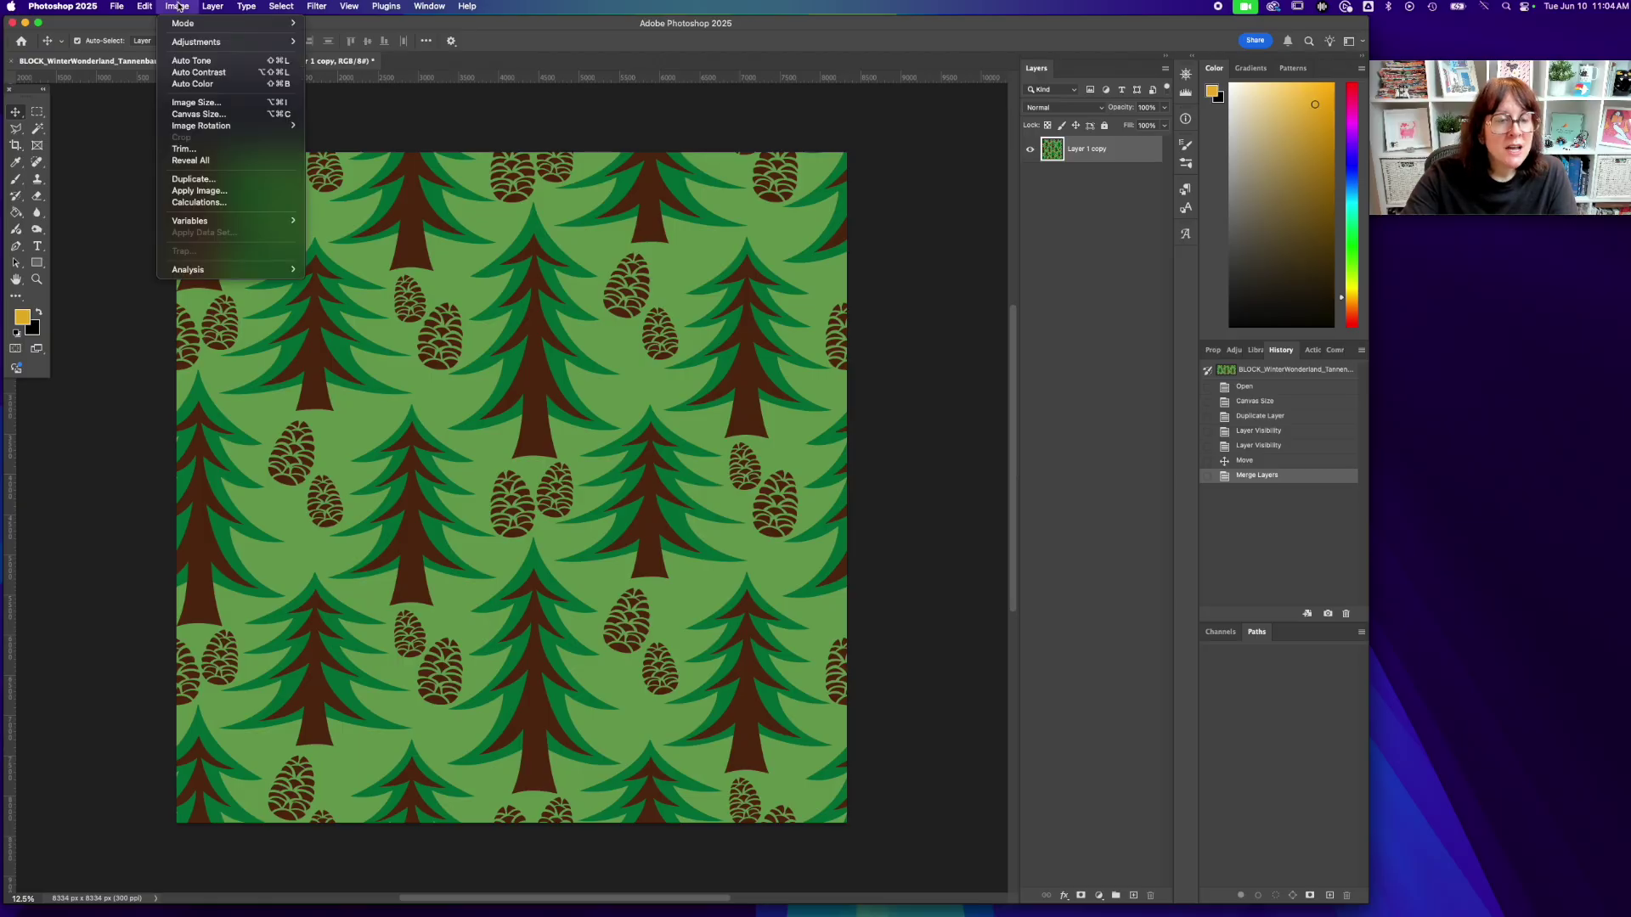
left_click(244, 105)
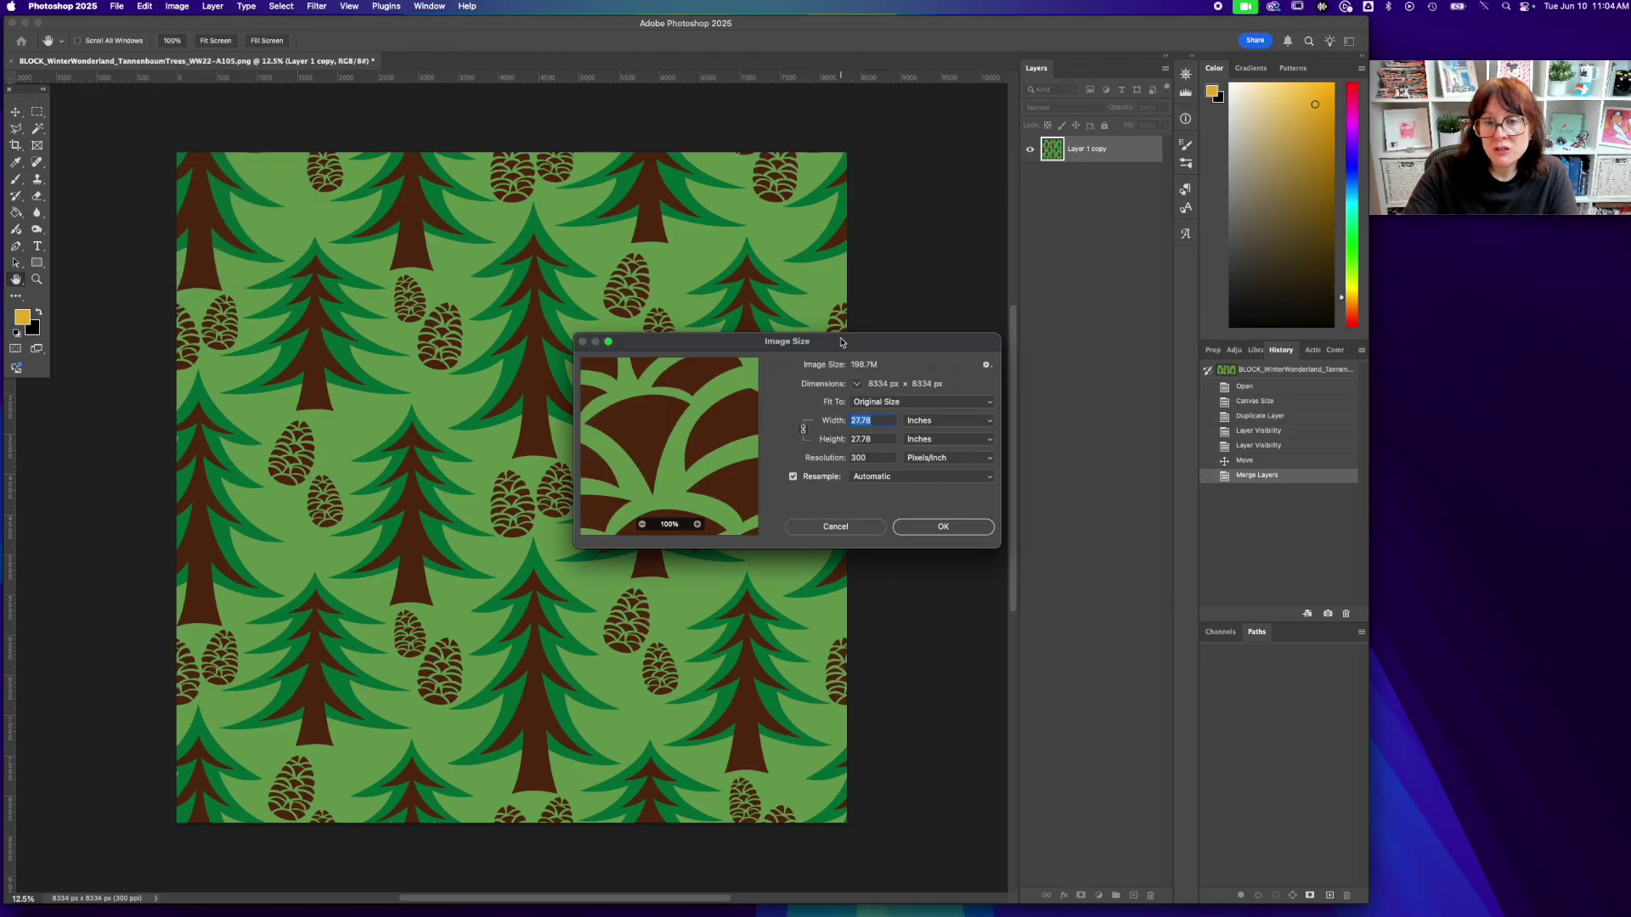
left_click_drag(842, 342, 792, 312)
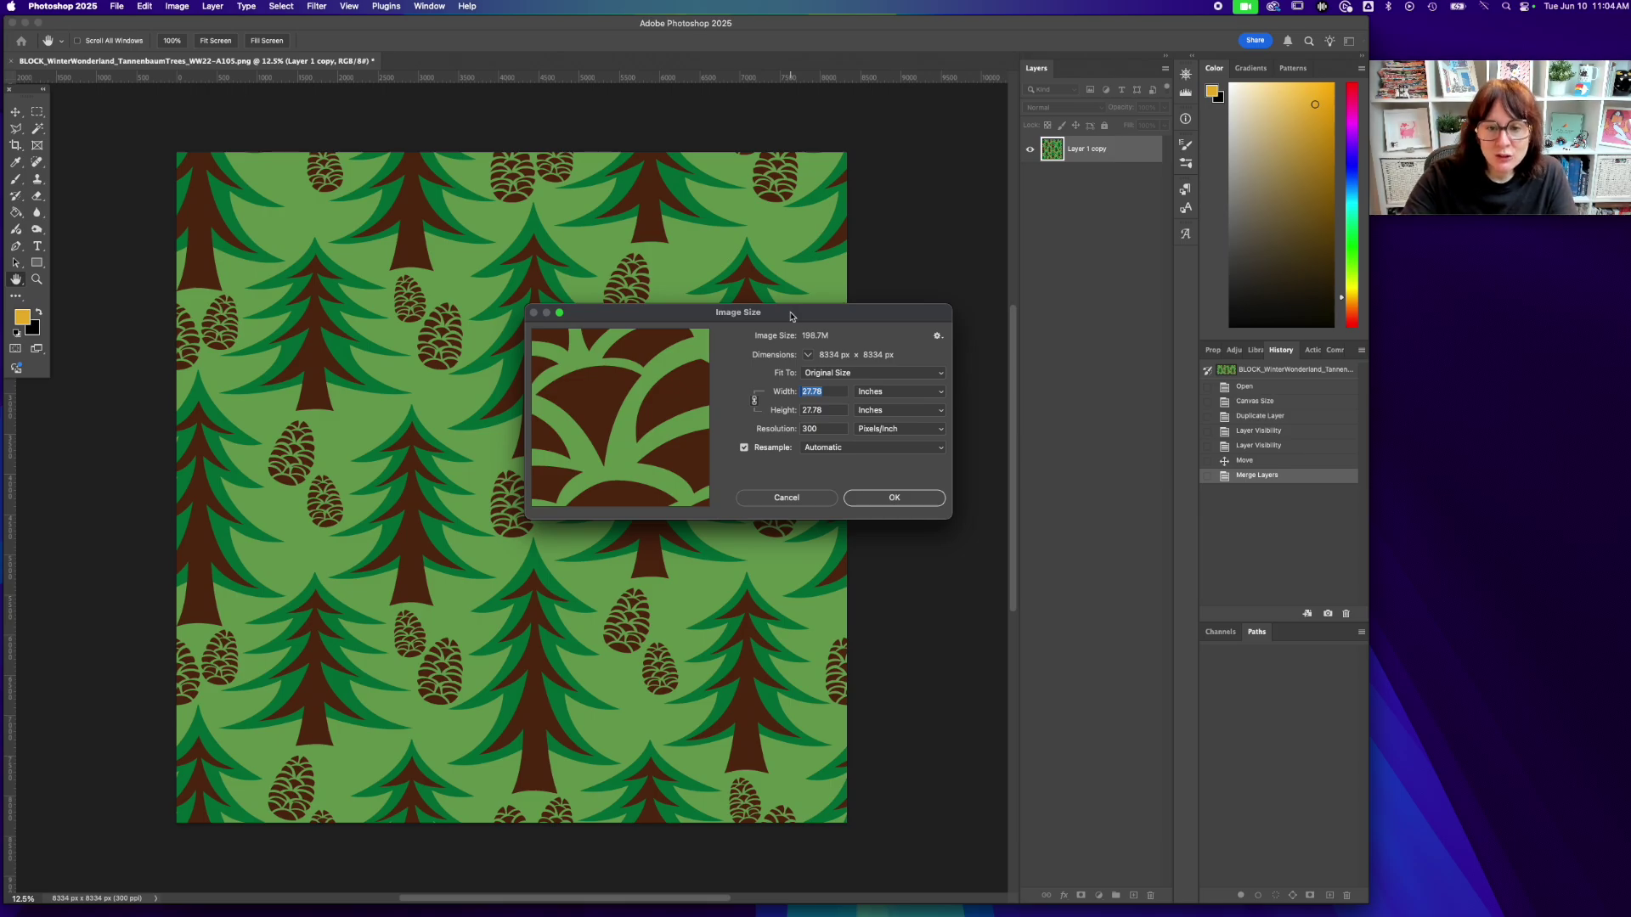
left_click(872, 394)
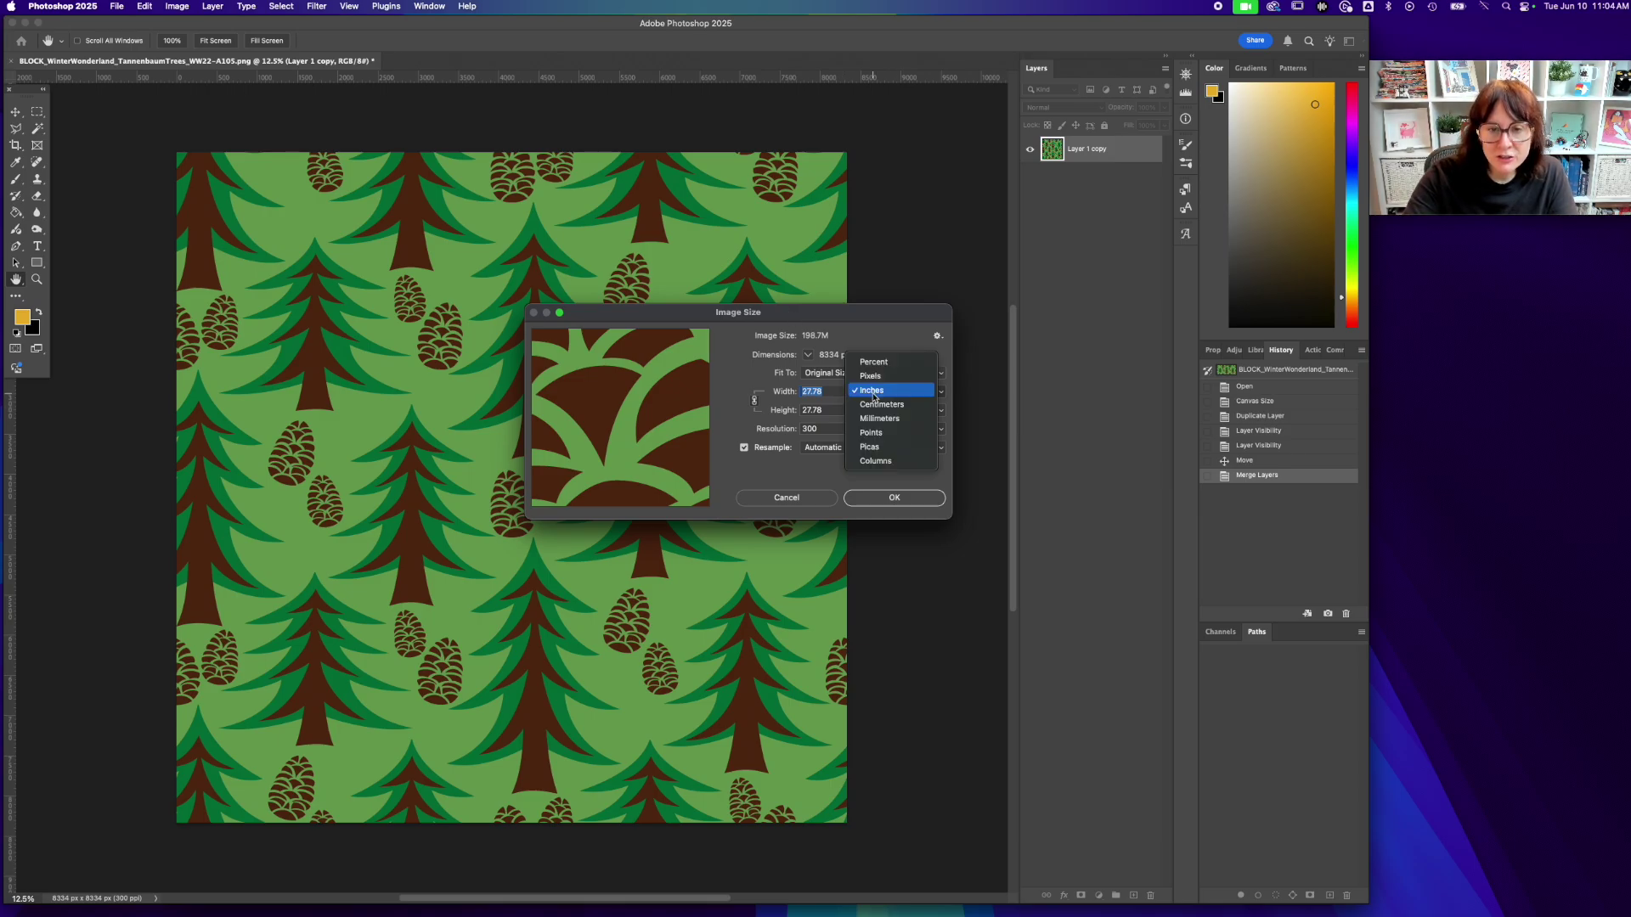
left_click(870, 376)
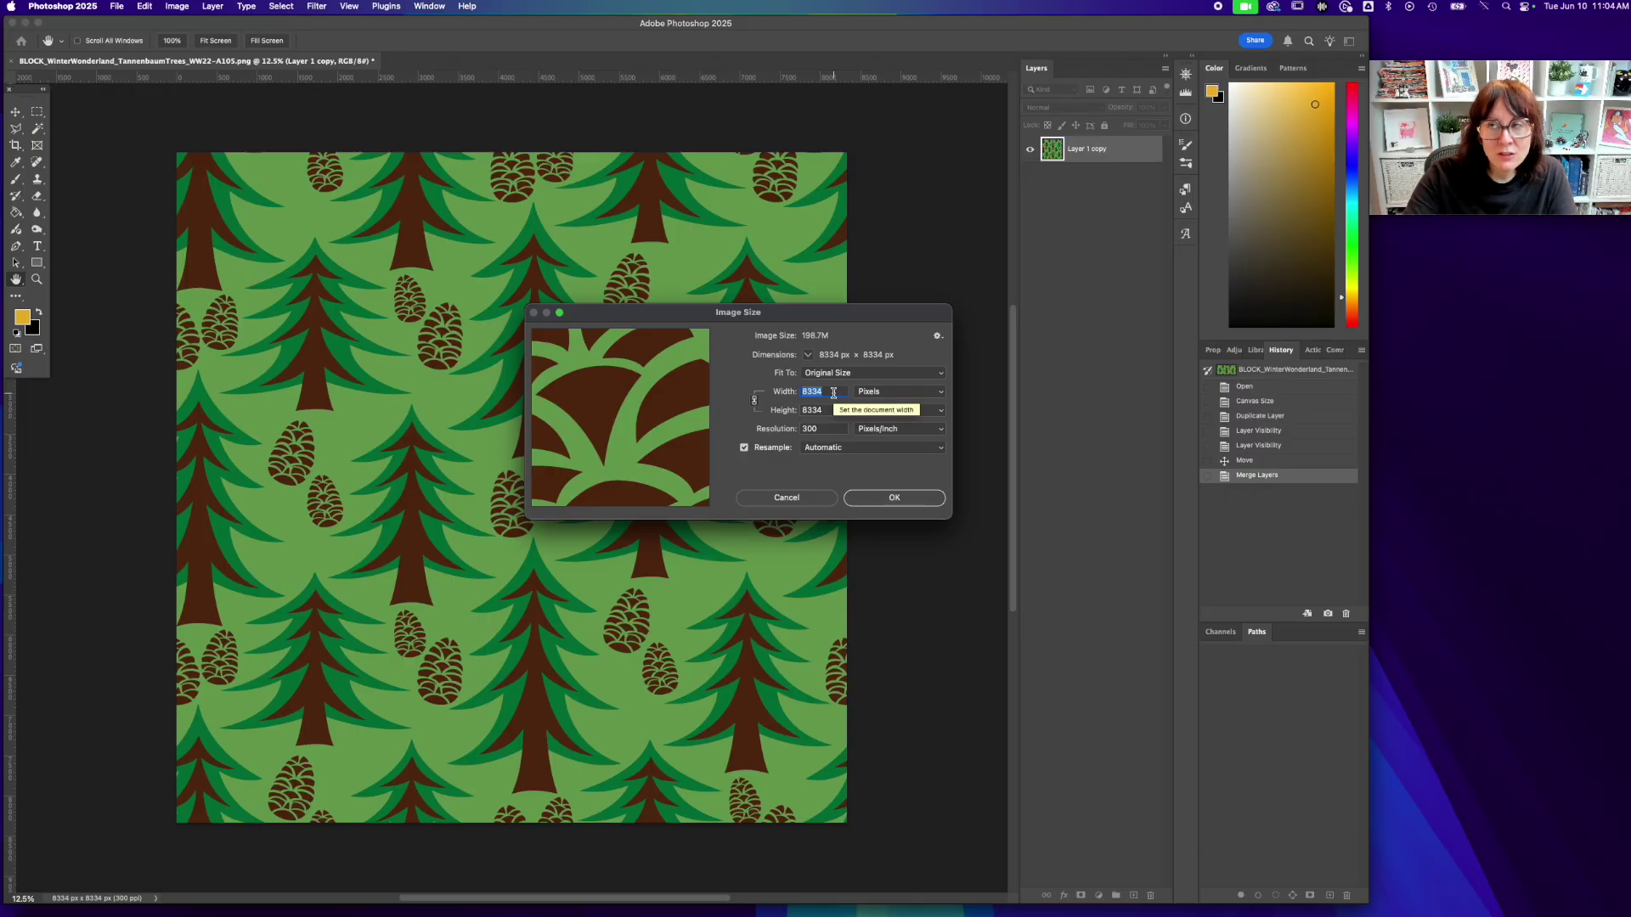
left_click(899, 393)
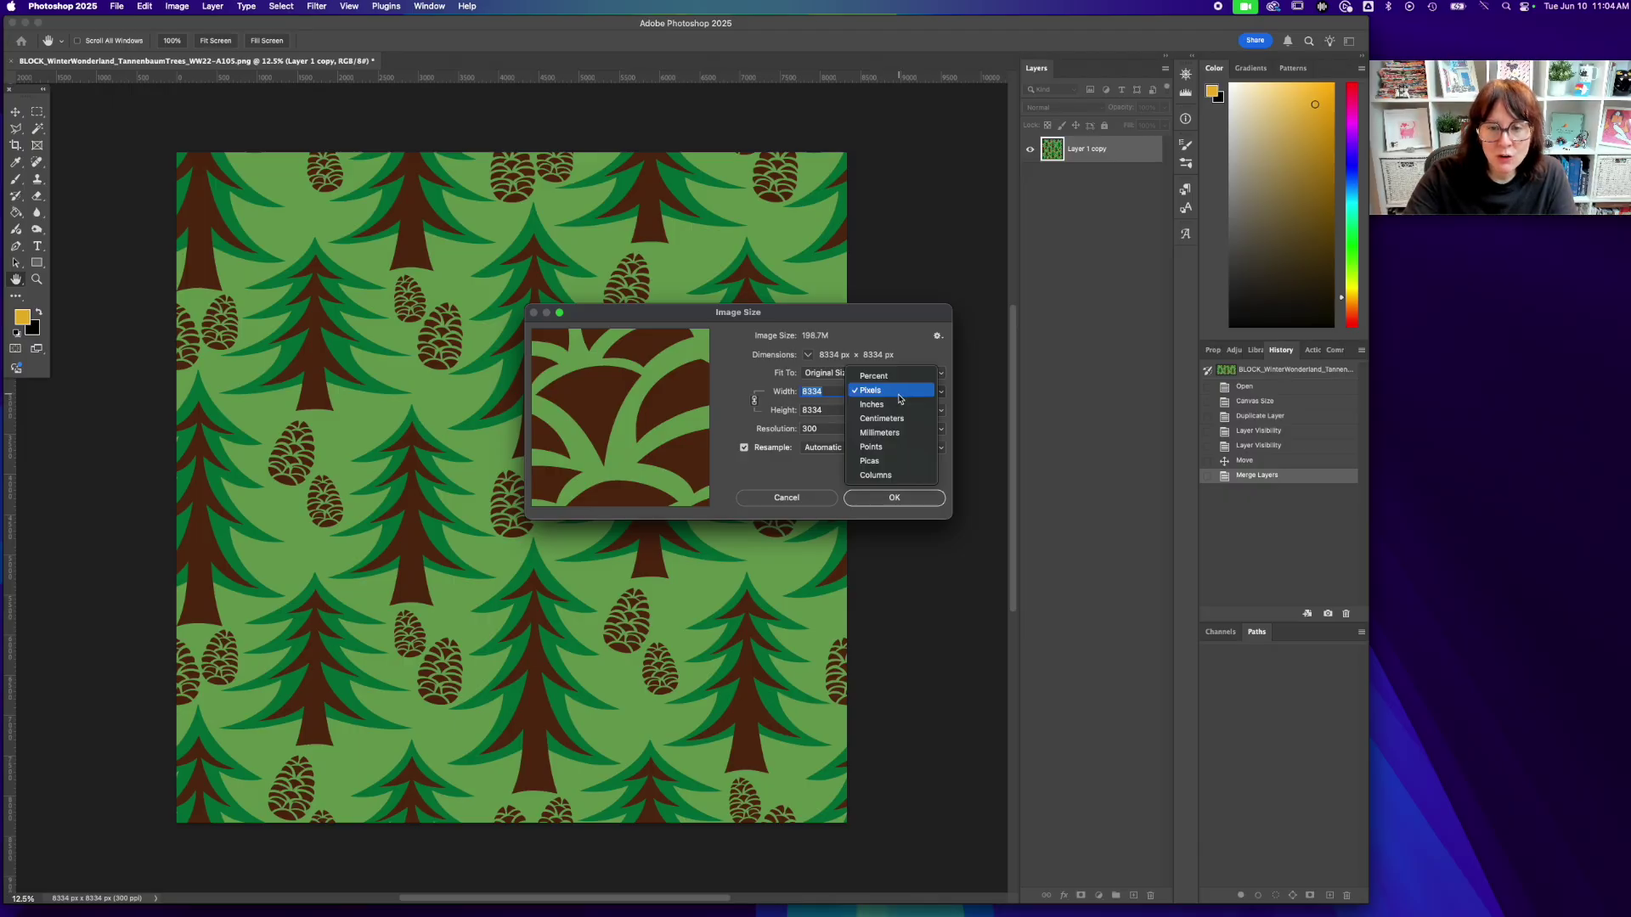
left_click(892, 405)
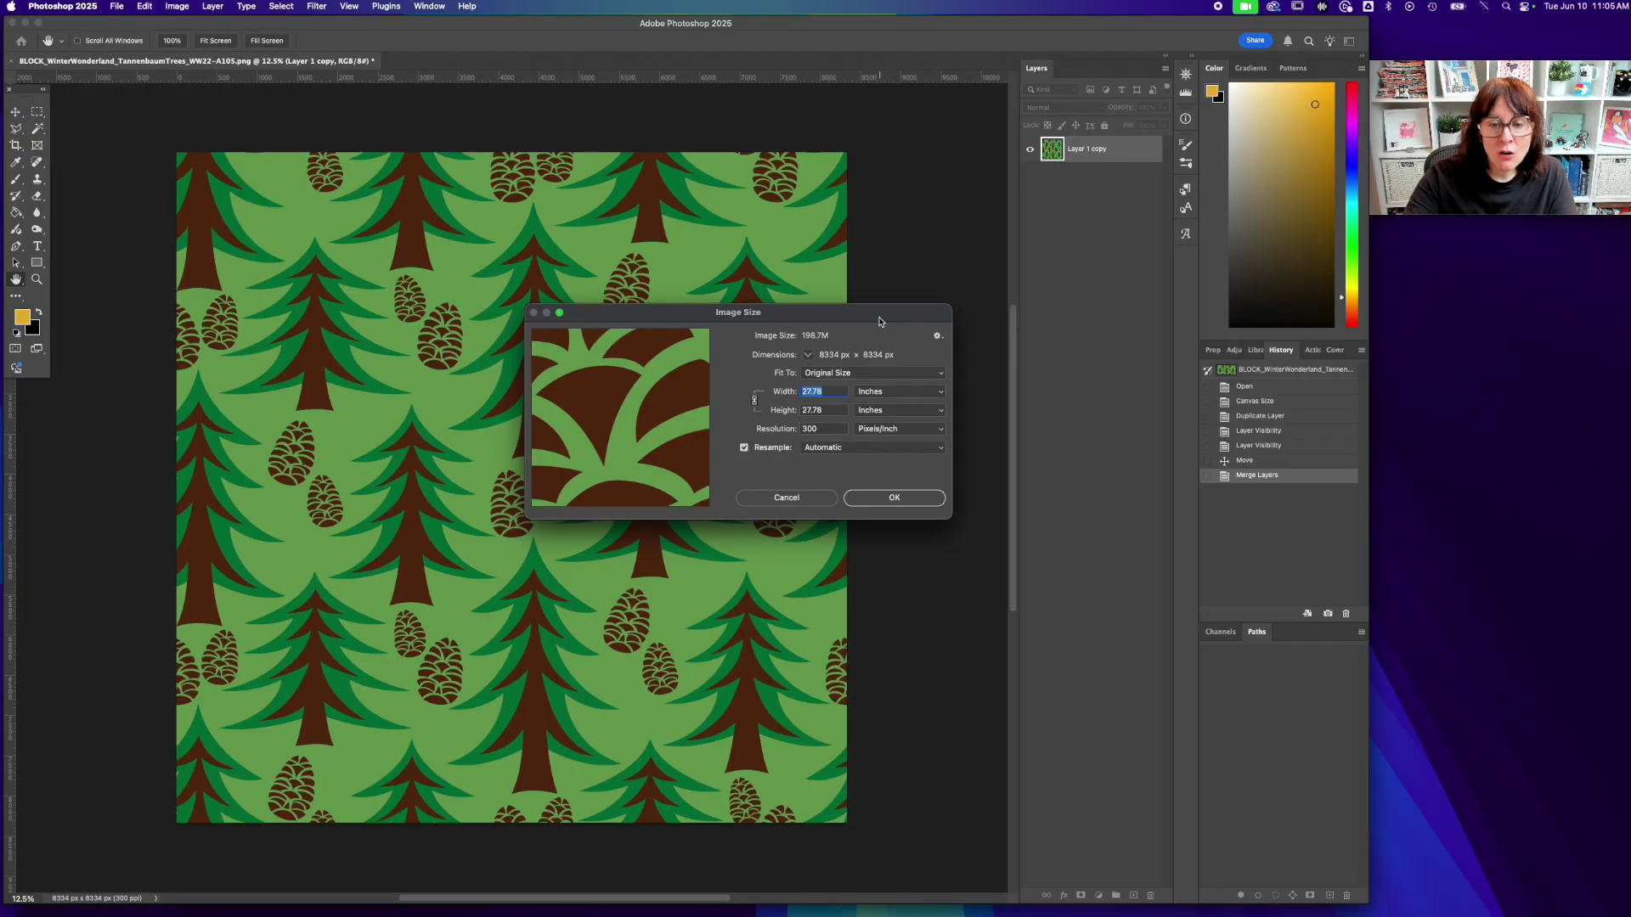
type("12")
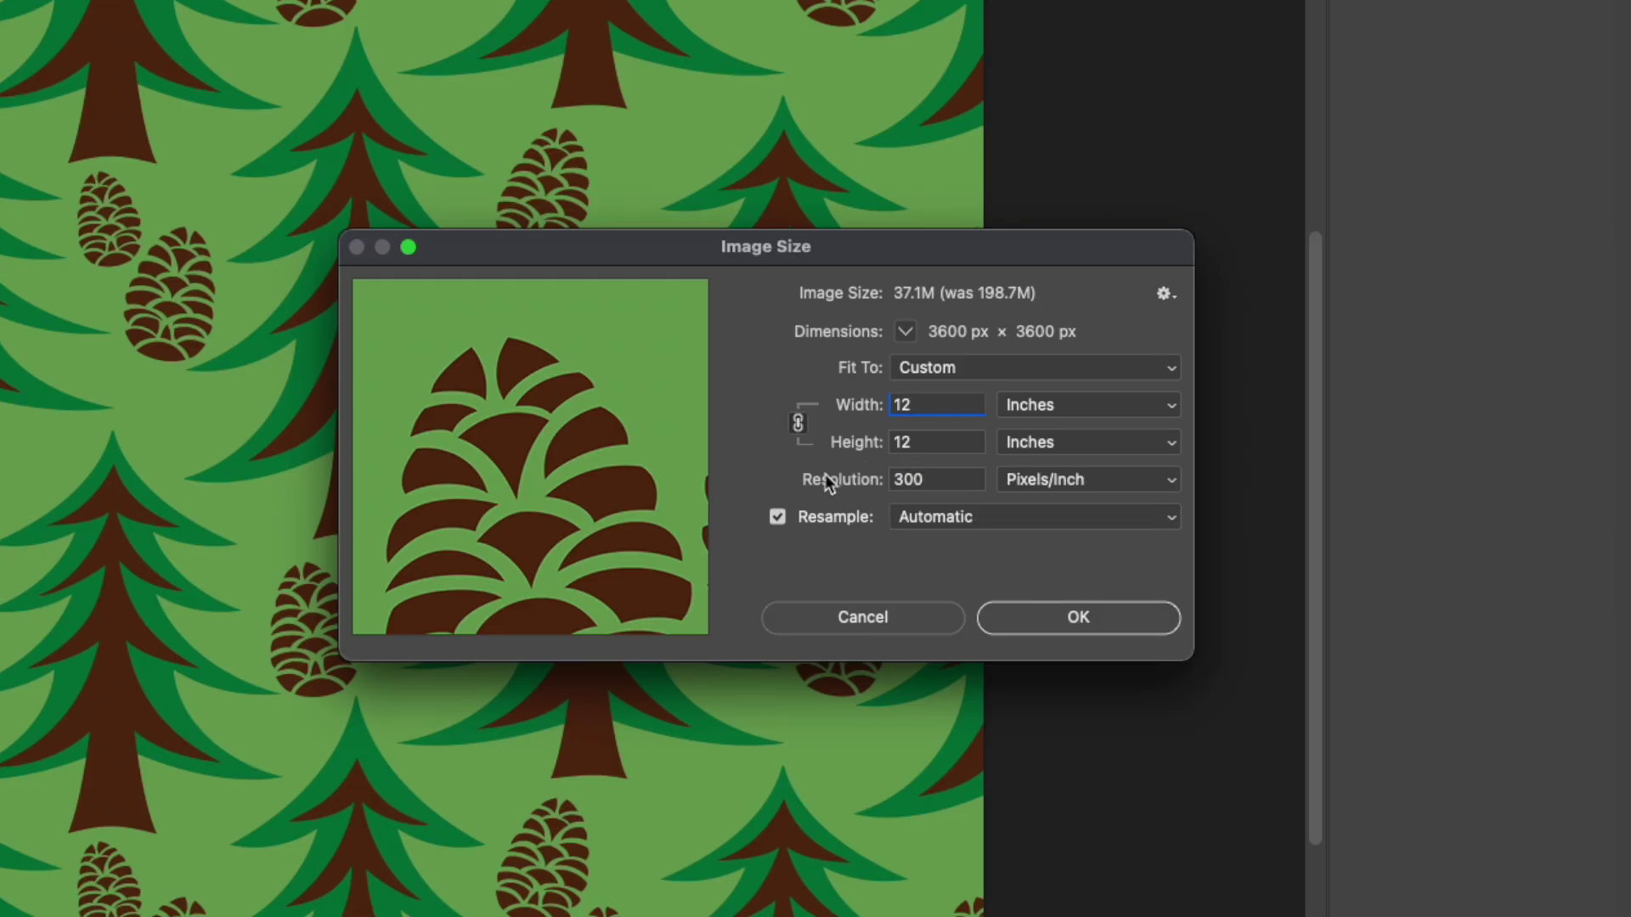
left_click(798, 424)
left_click(797, 426)
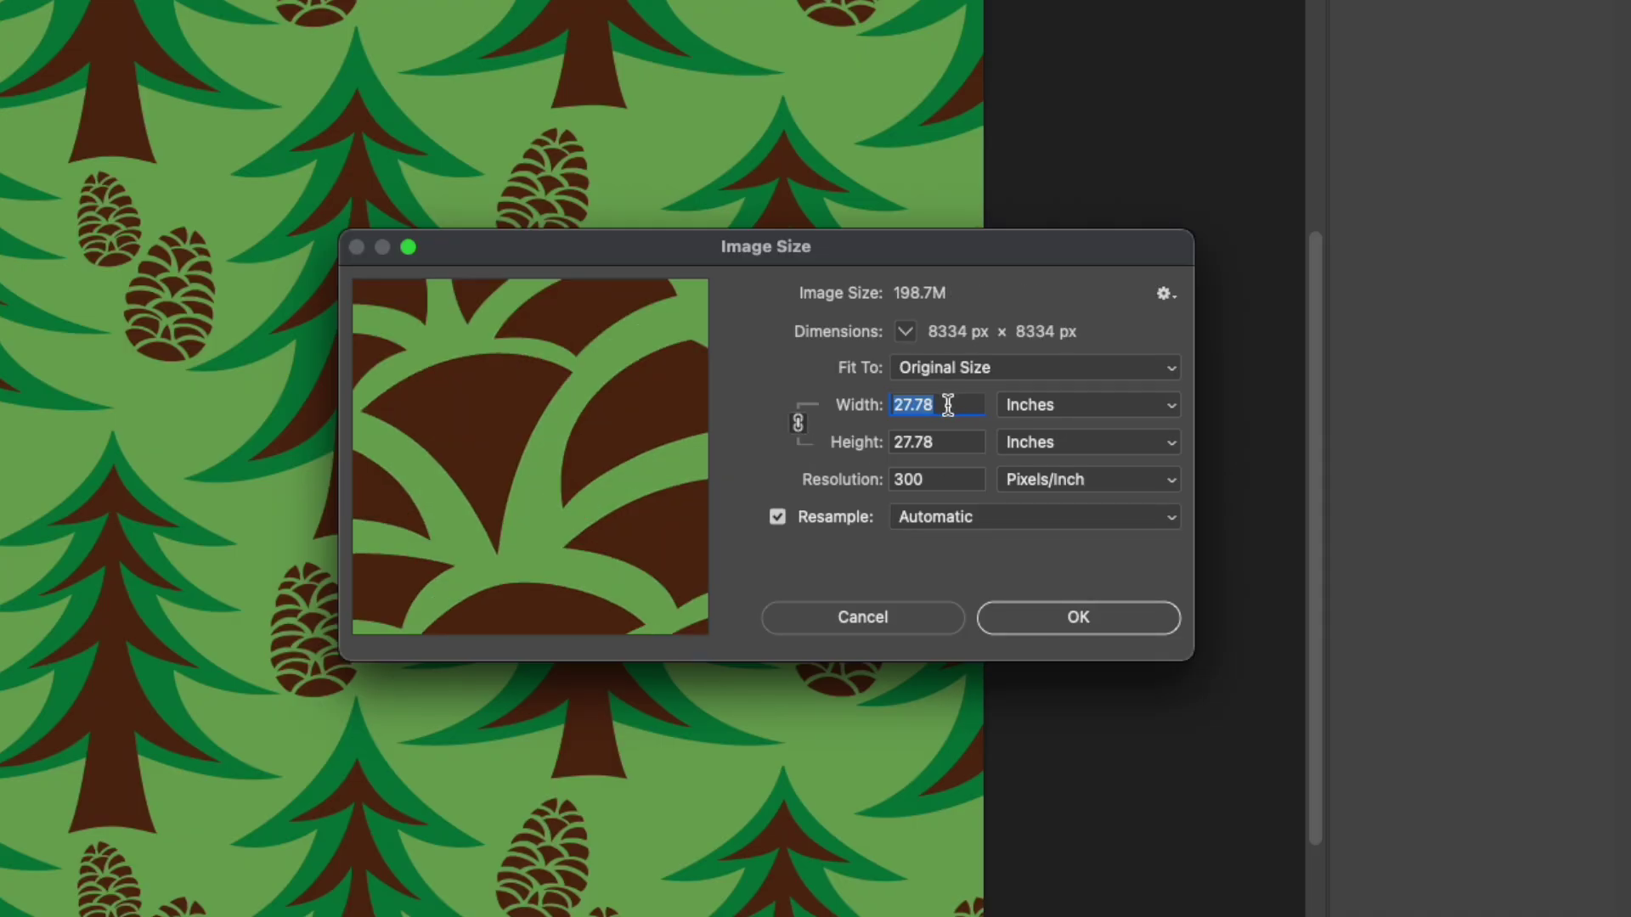
type("12")
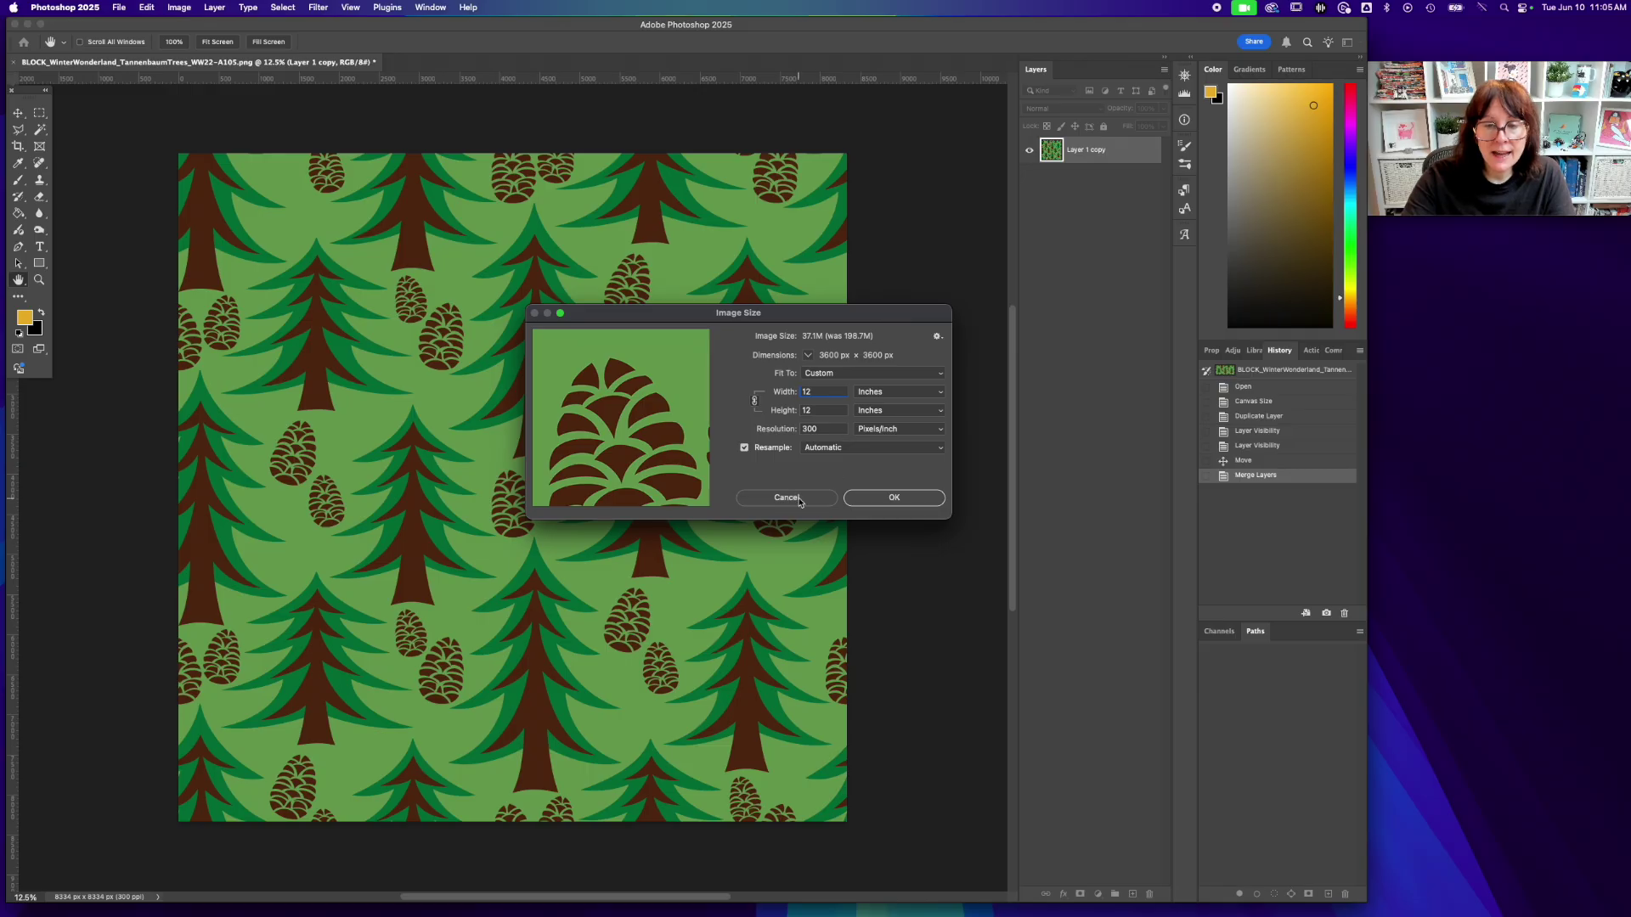
left_click(874, 618)
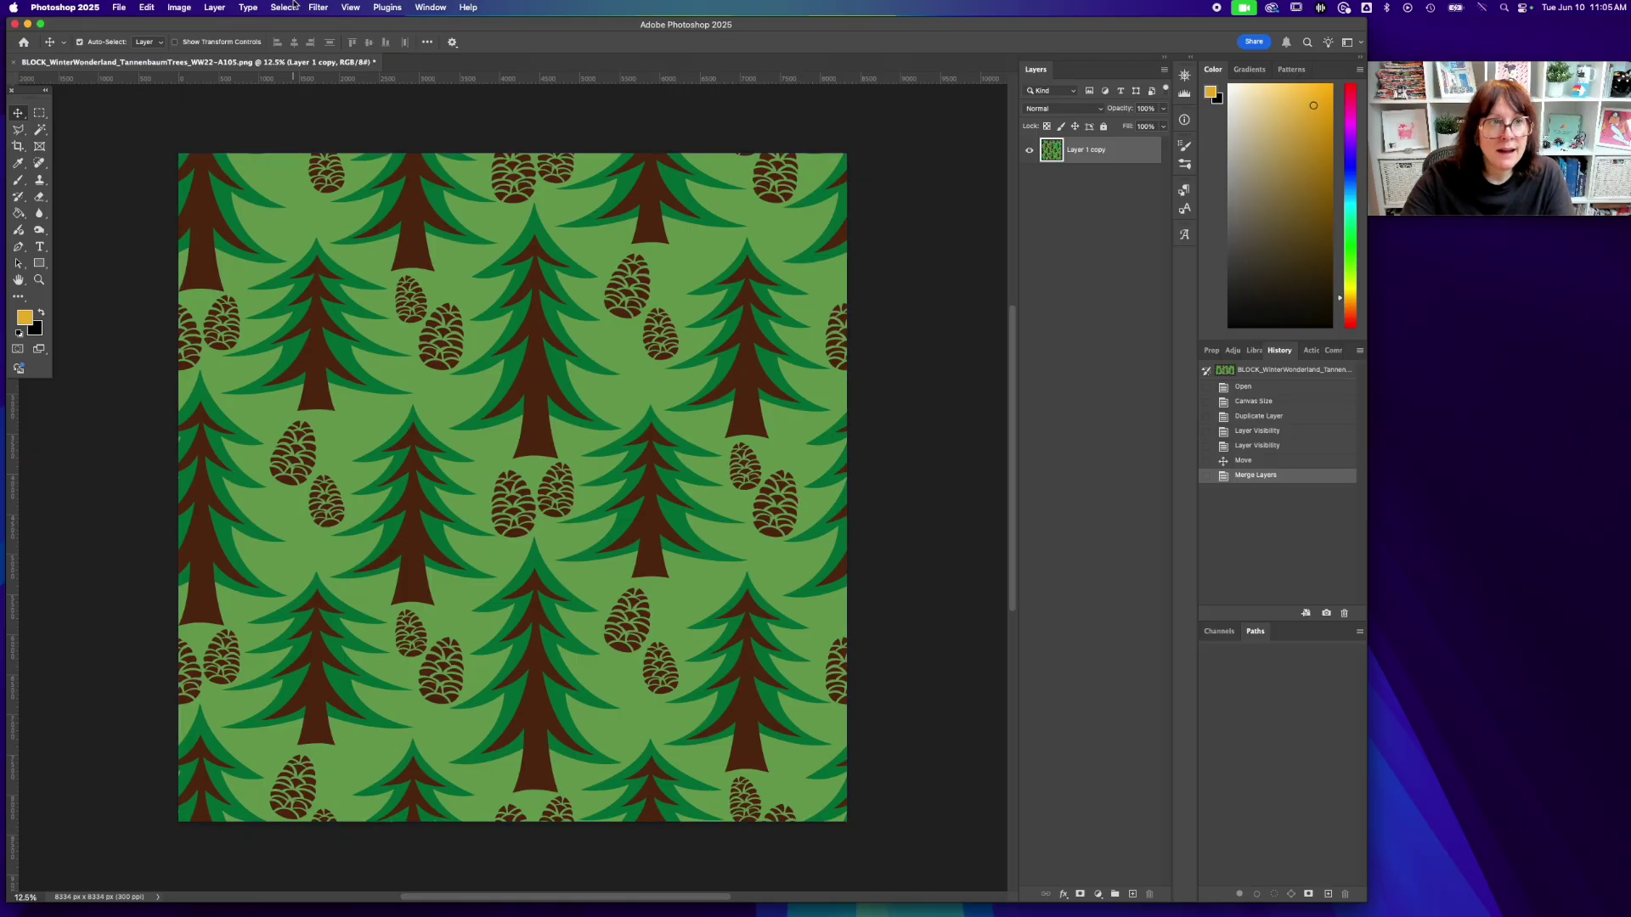
- Resize the square tree pattern tile to 12 x 12 inches, keeping 300 pixels/inch and automatic resampling
left_click(179, 7)
left_click(218, 105)
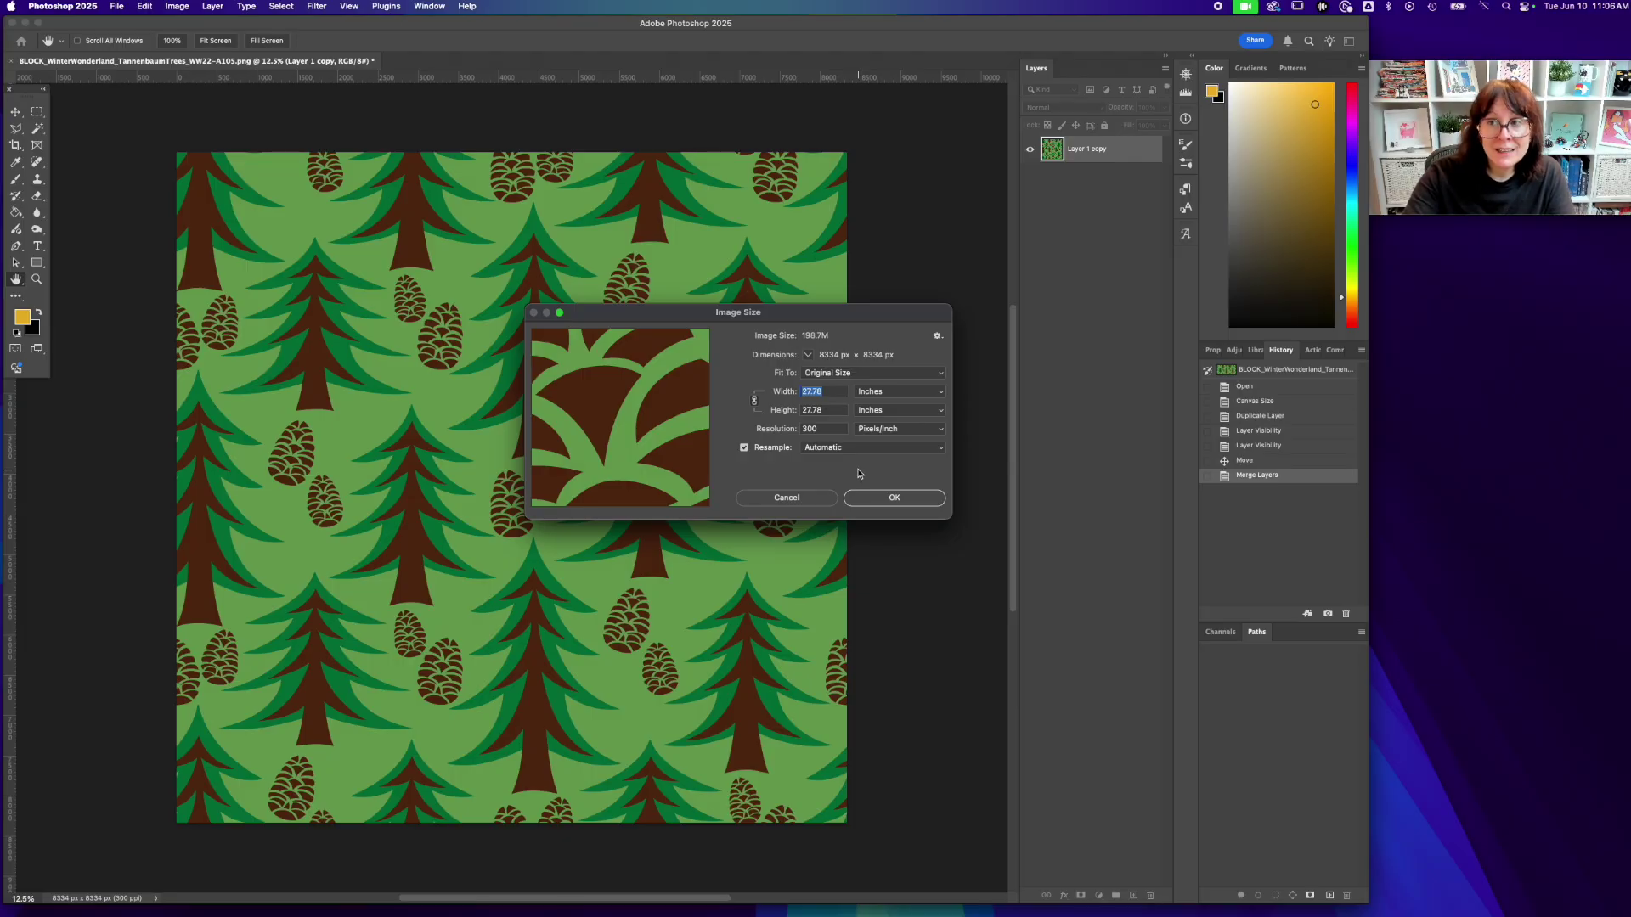
type("12")
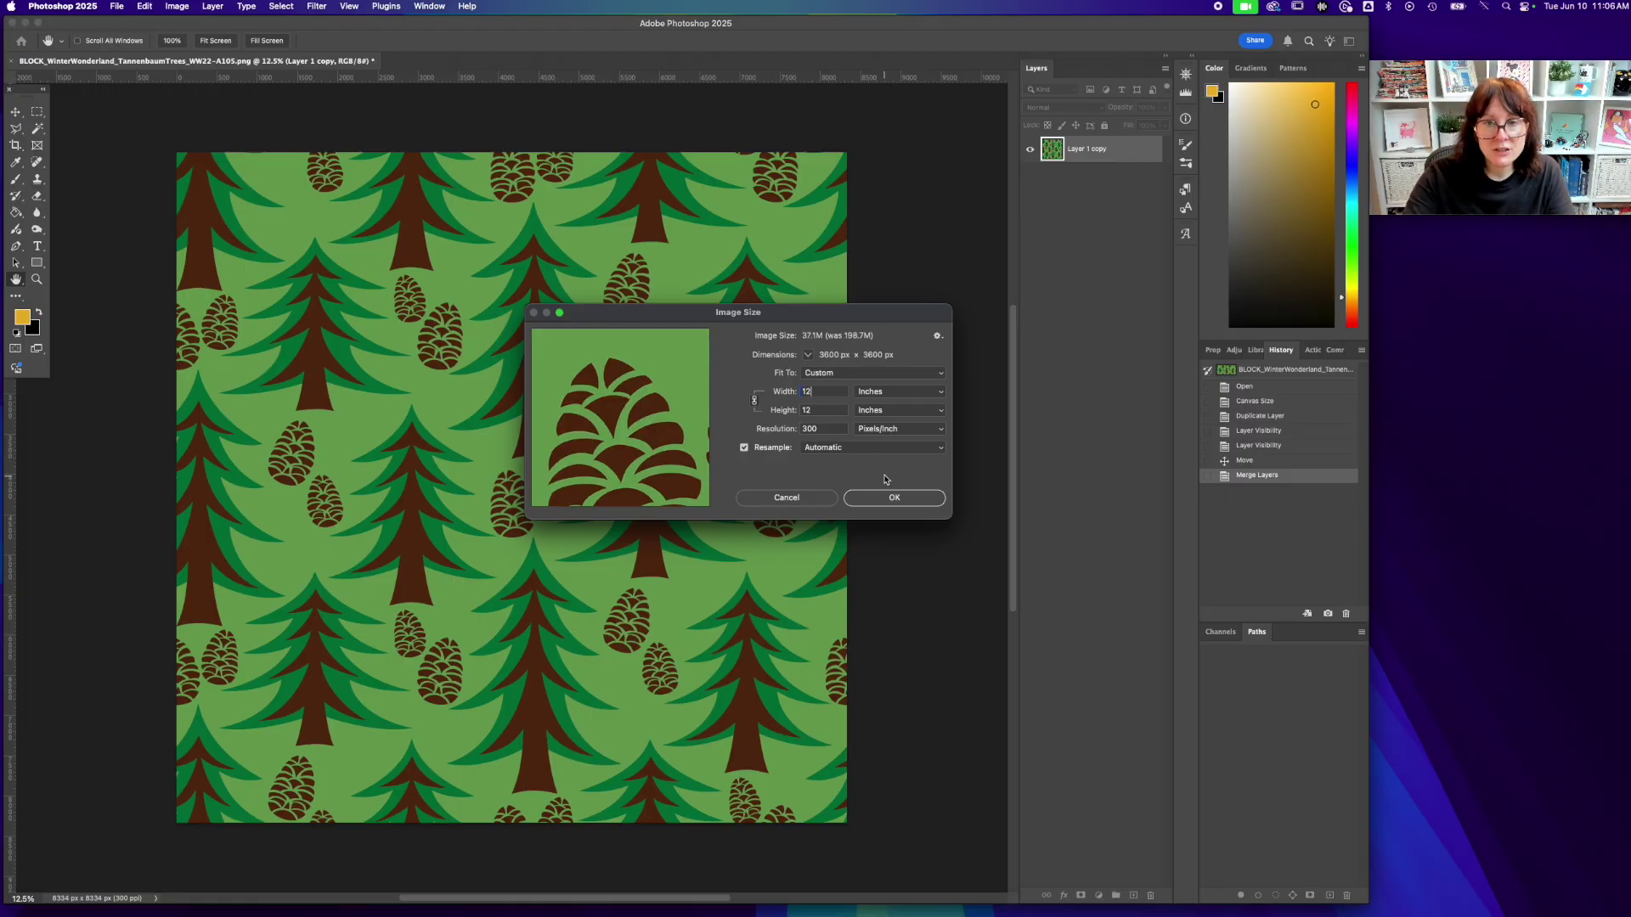
left_click(895, 499)
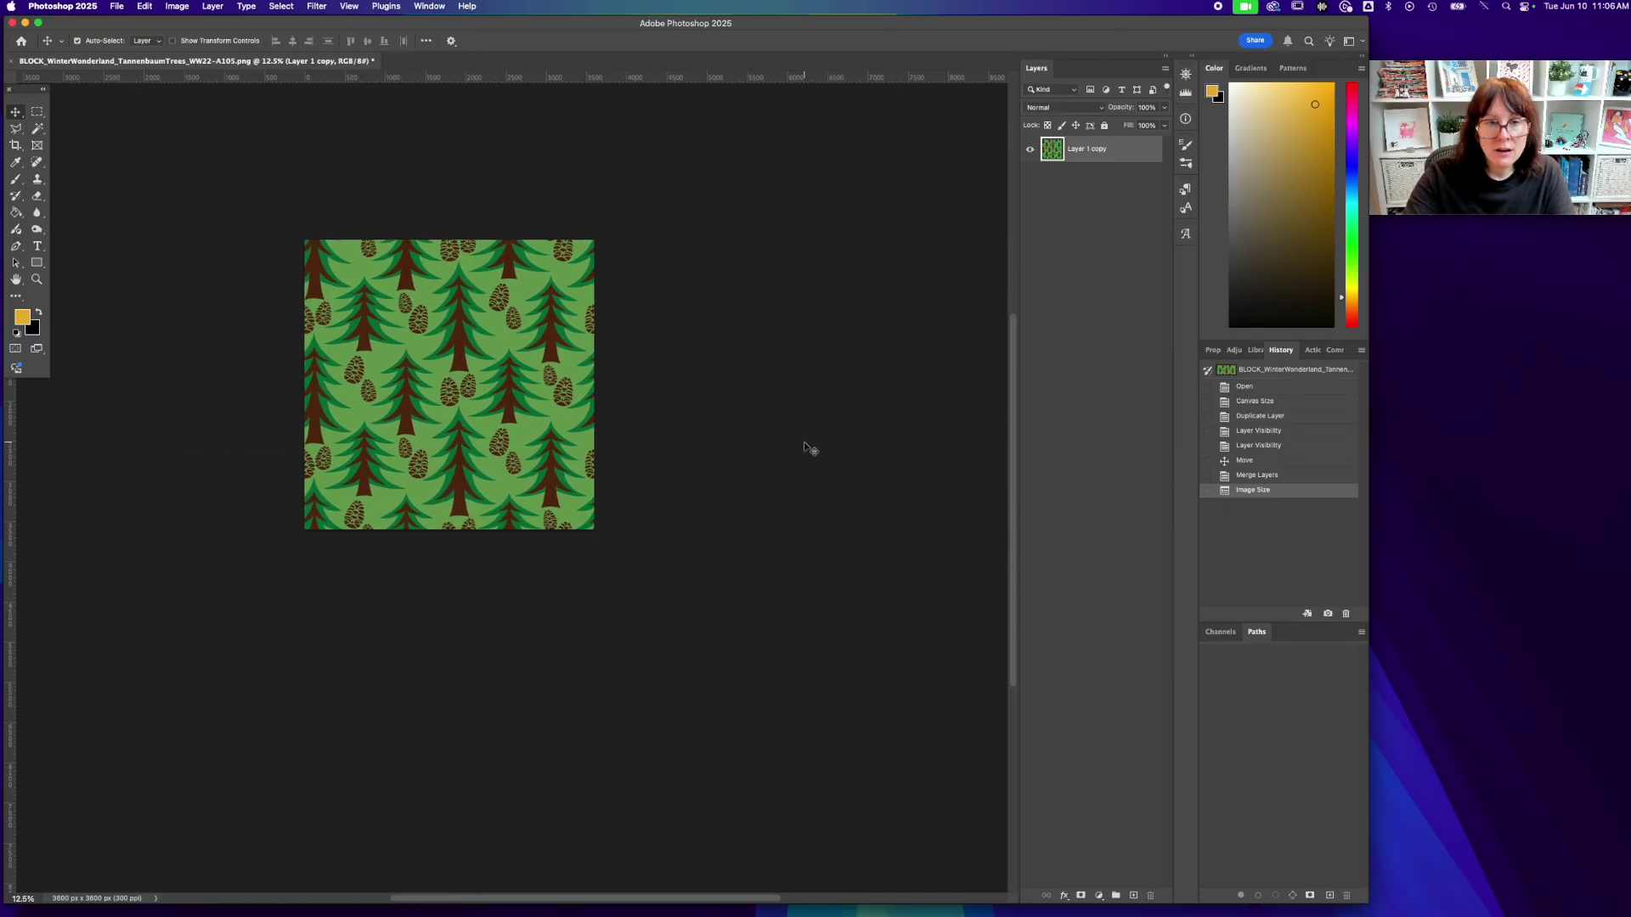
key("super+equal")
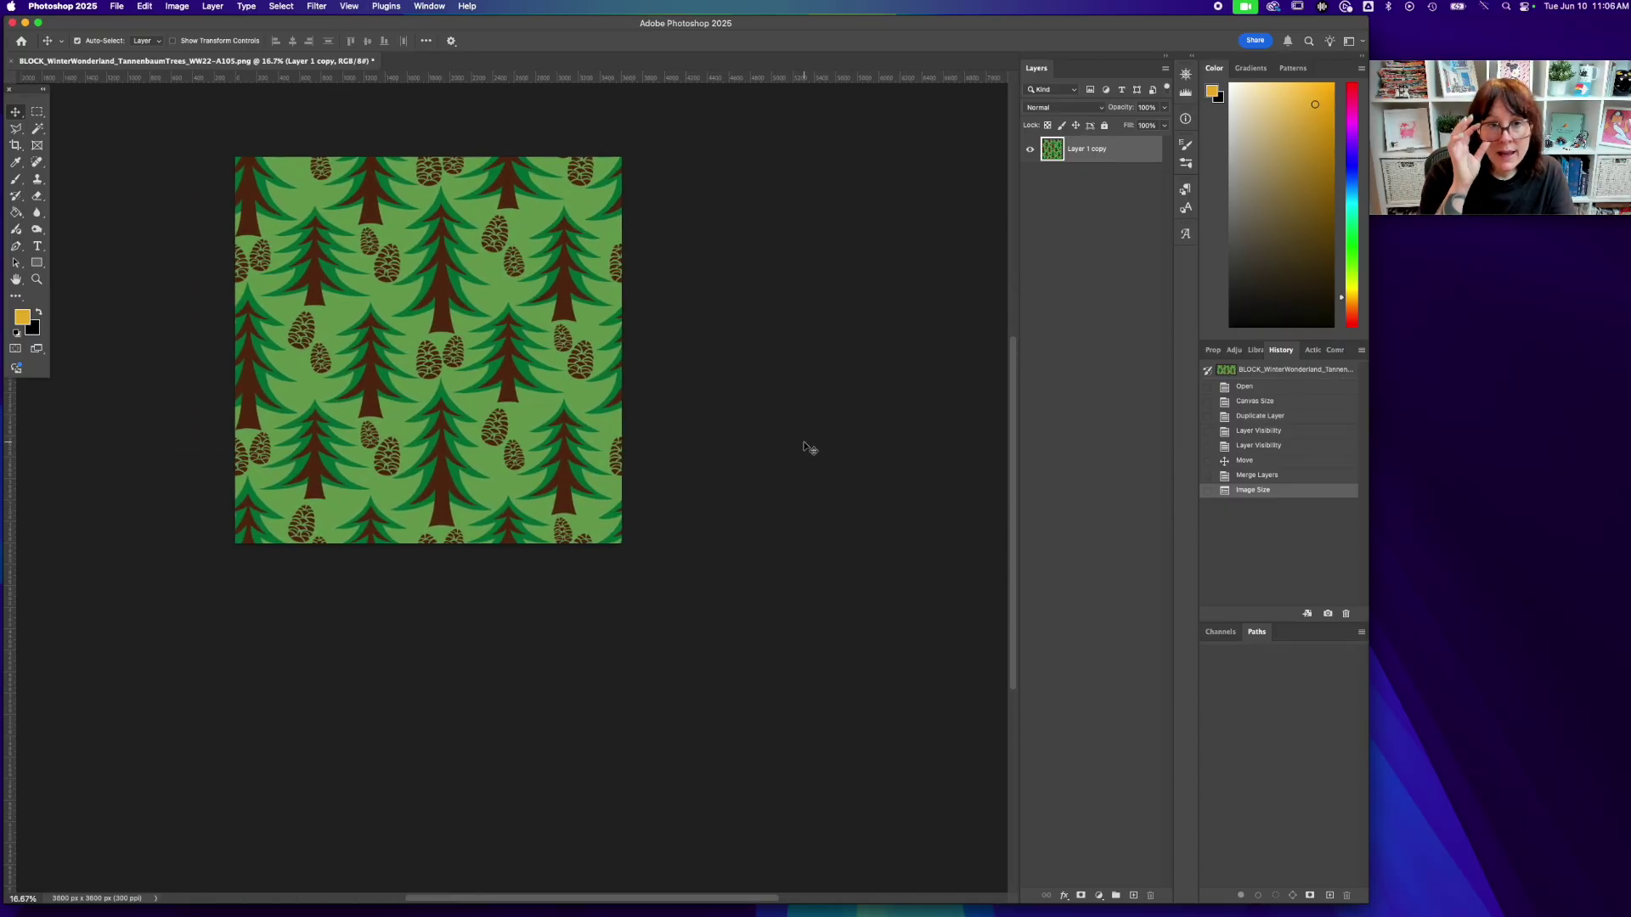
scroll(807, 446, "left", 5)
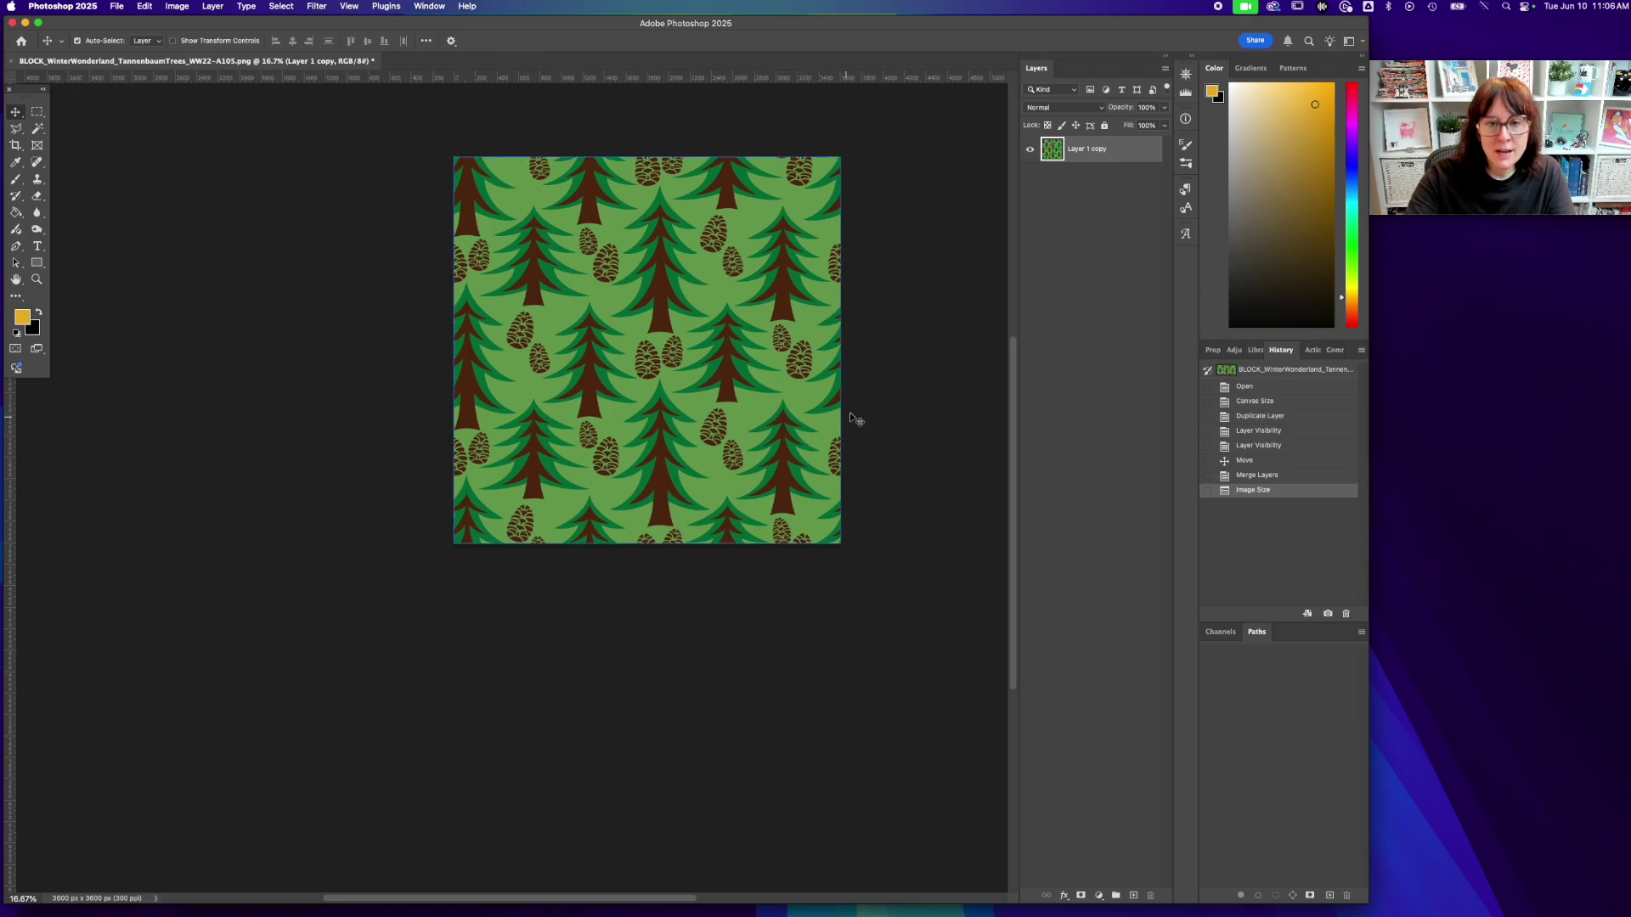
scroll(943, 454, "up", 2)
scroll(943, 455, "right", 2)
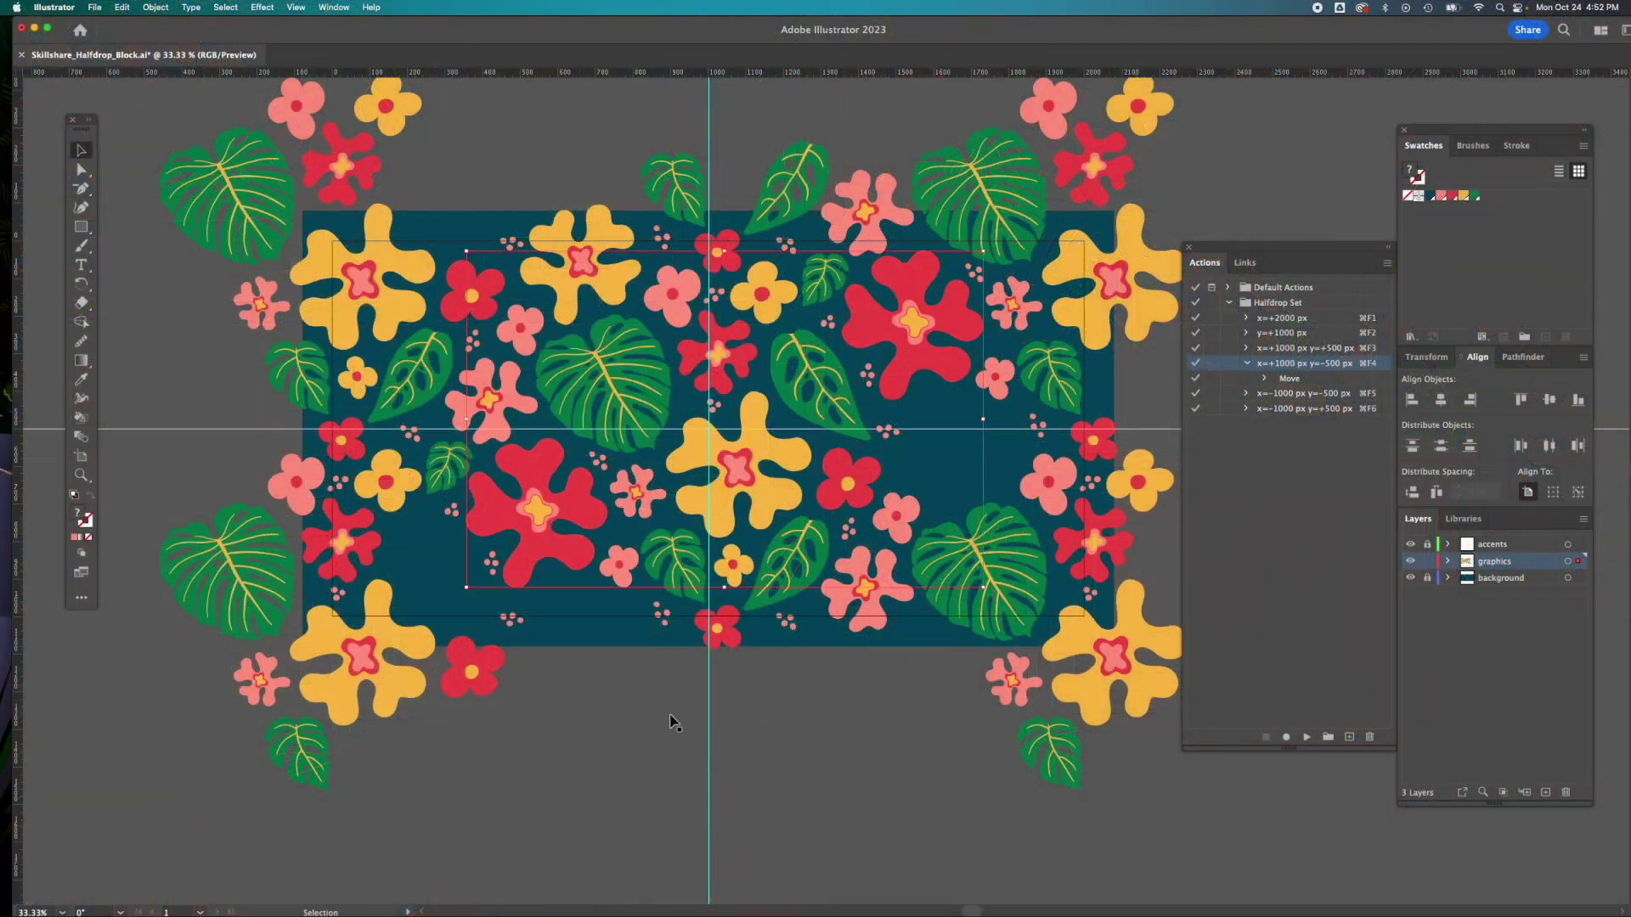
- Switch to Illustrator and copy the slender leaf with the half-drop move actions x=-1000 px y=+500 px and x=-1000 px y=-500 px
left_click(809, 408)
key("super+F6")
key("super+F5")
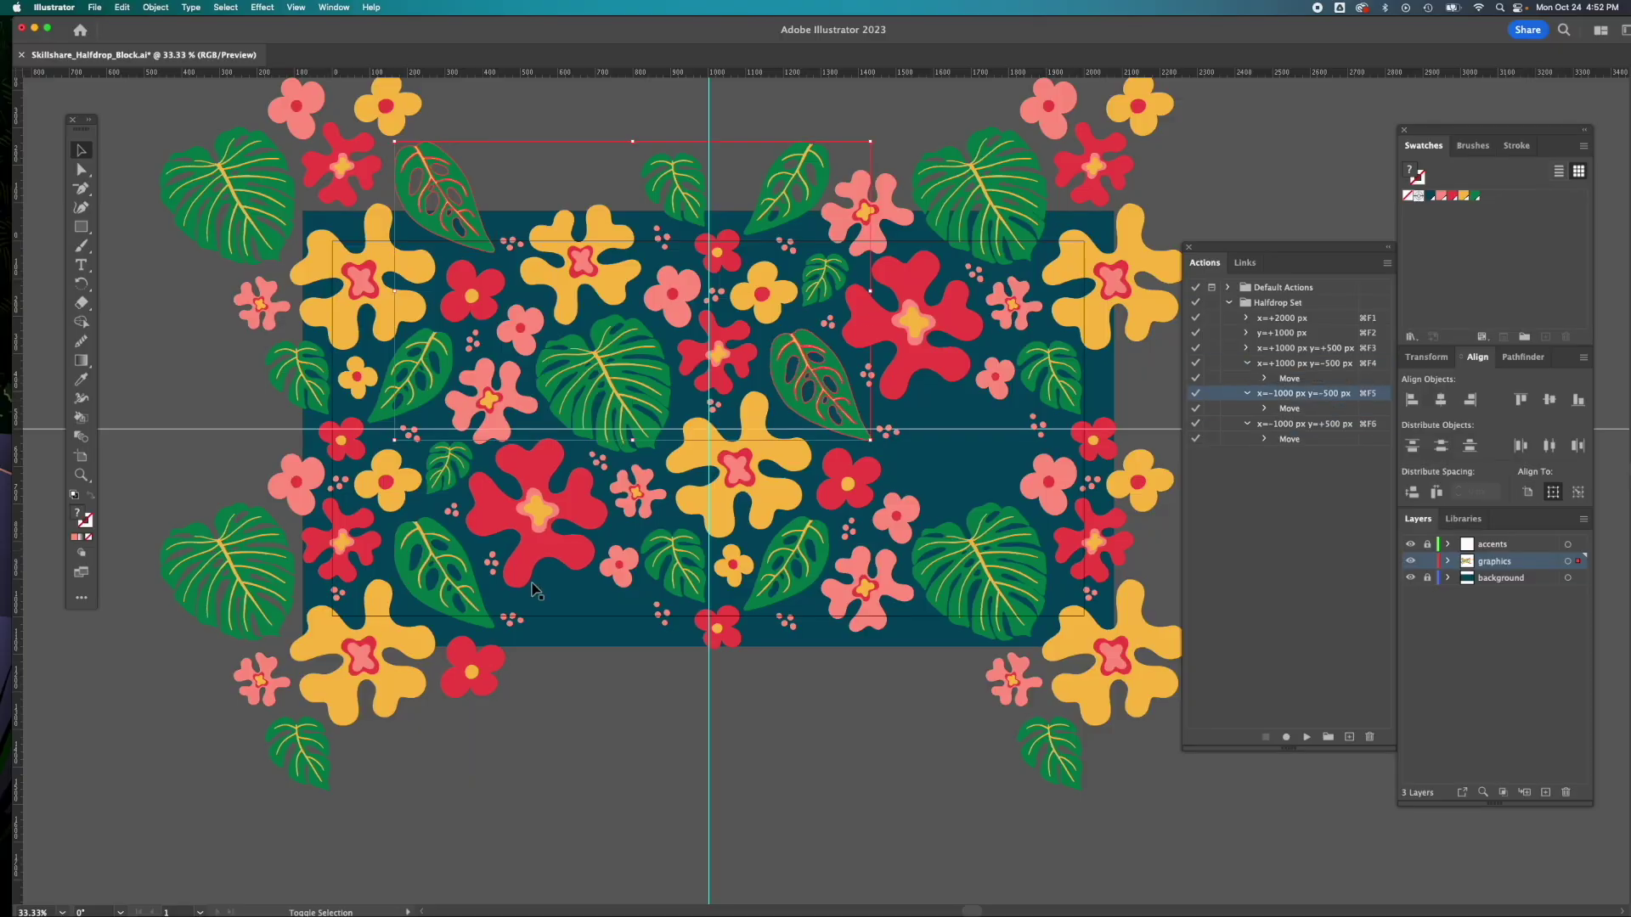
left_click(586, 289)
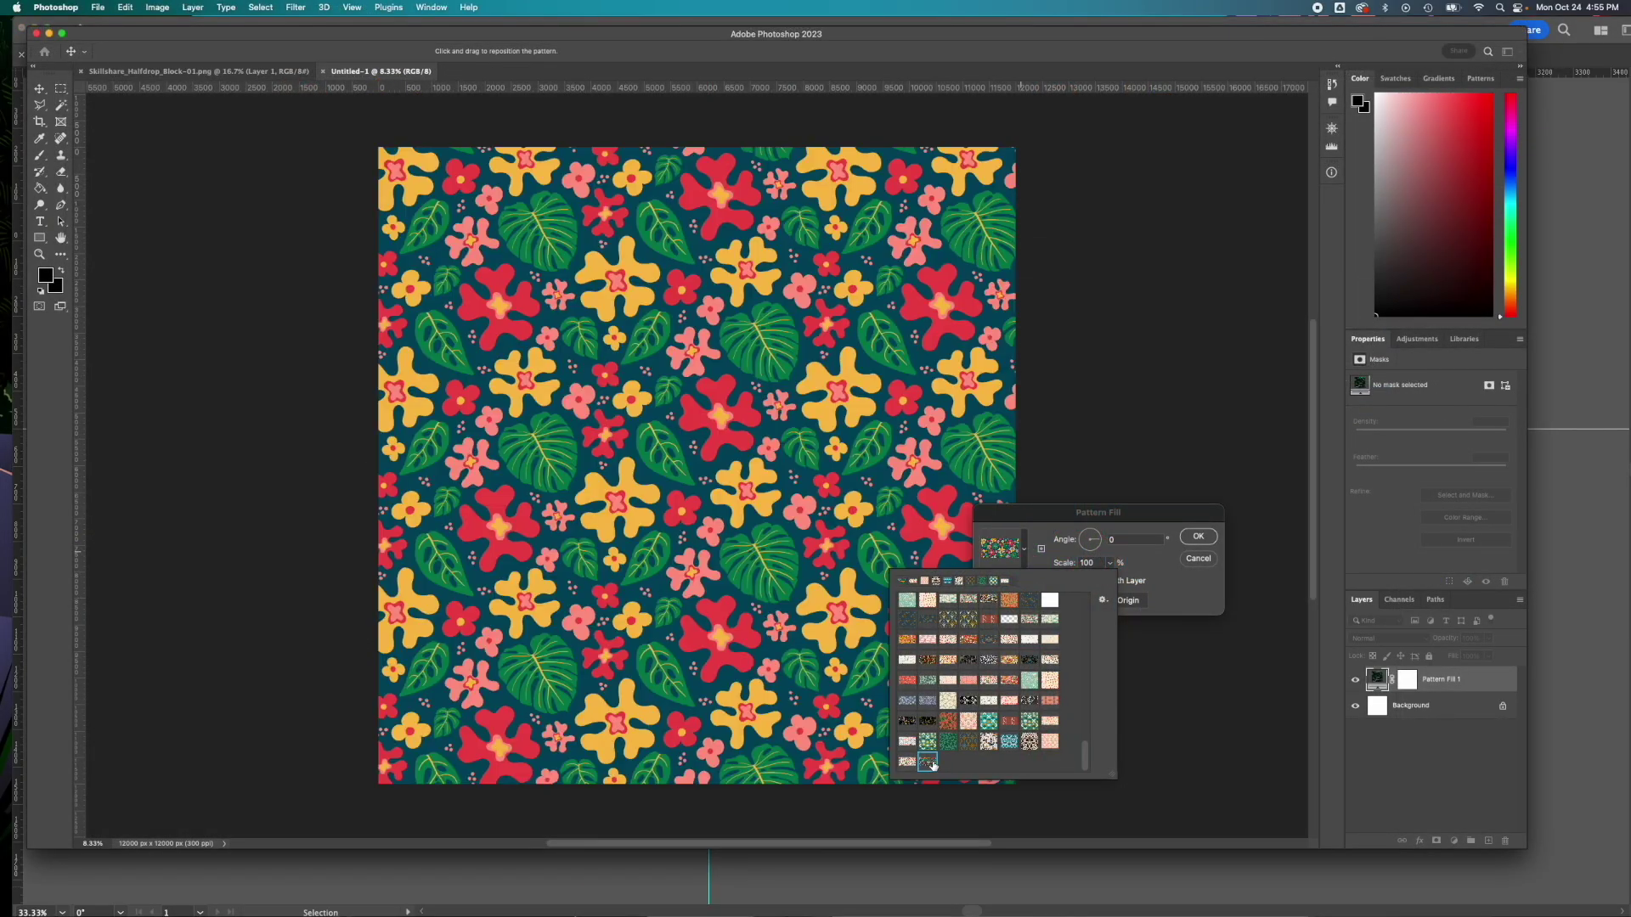
- Switch to Photoshop and choose the floral half-drop pattern for the pattern fill in the Untitled-1 document
left_click(1026, 554)
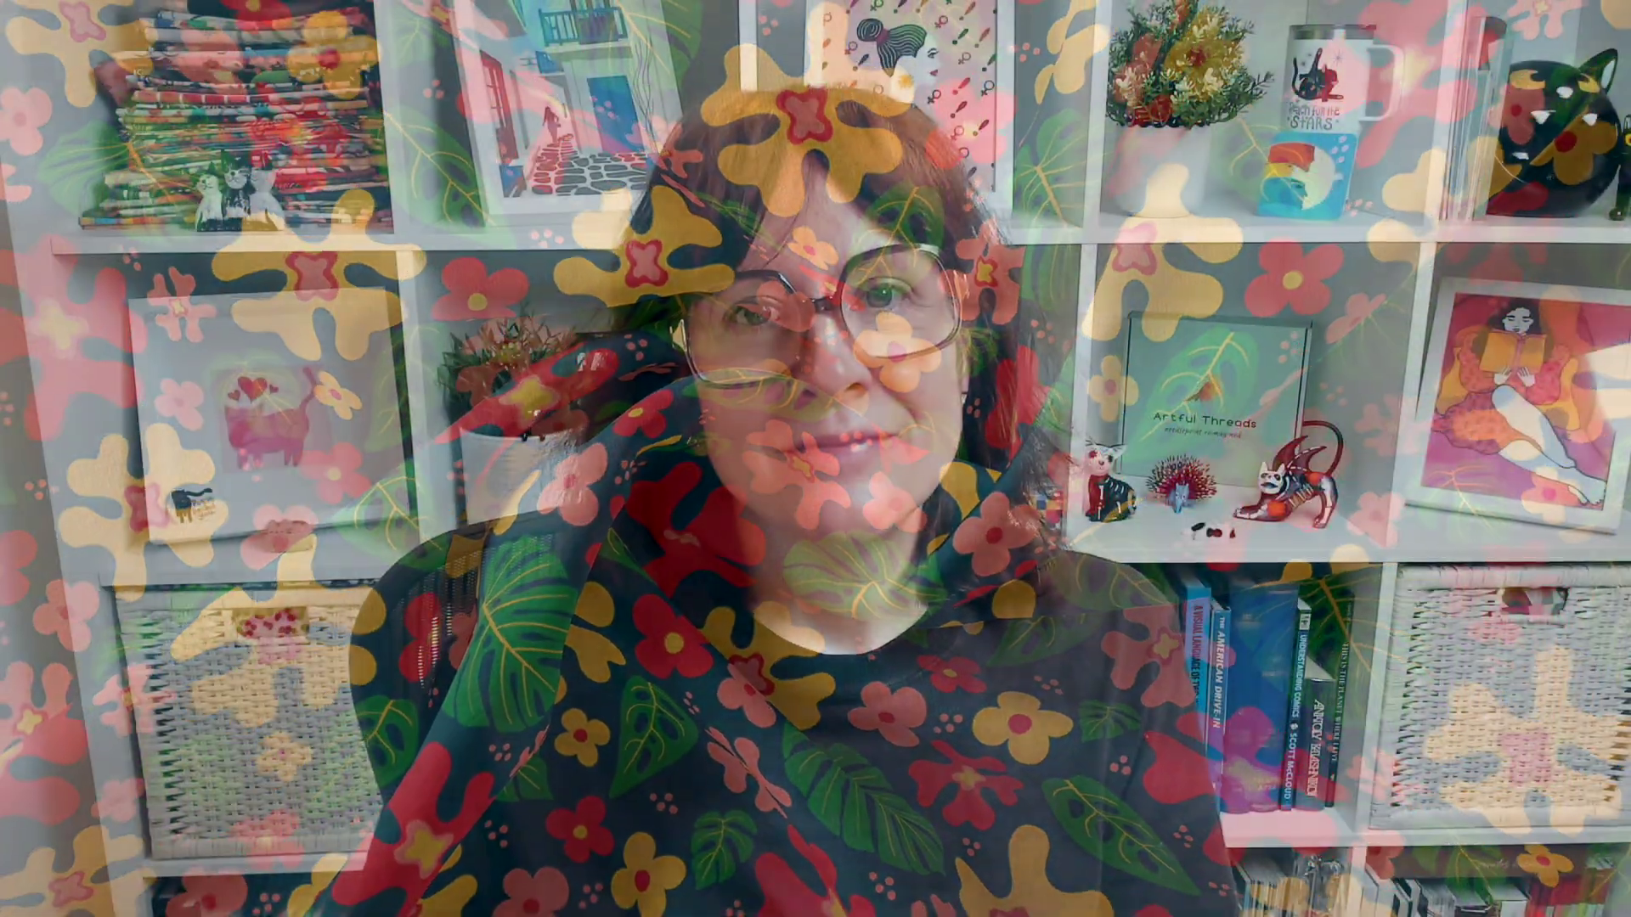